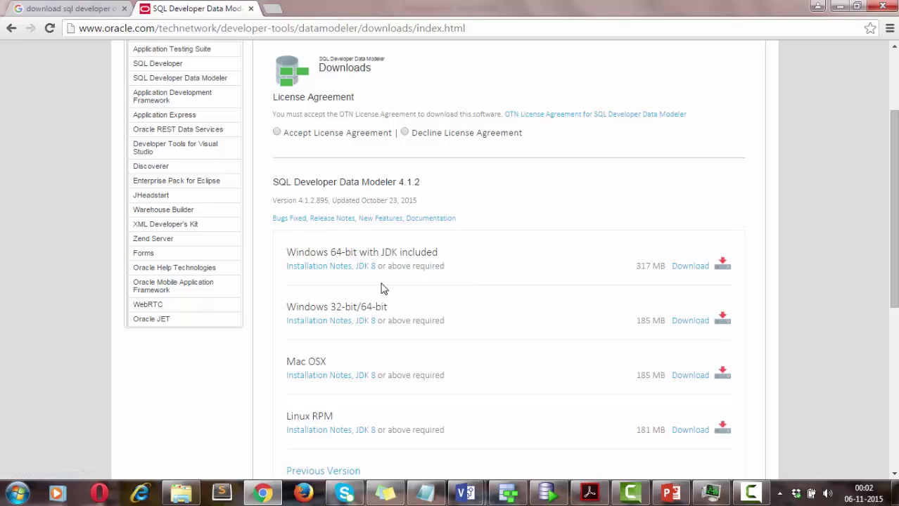
Step: Launch datamodeler.exe from the datamodeler folder on drive F: and show the Logical Model diagram of Untitled_1
left_click(193, 495)
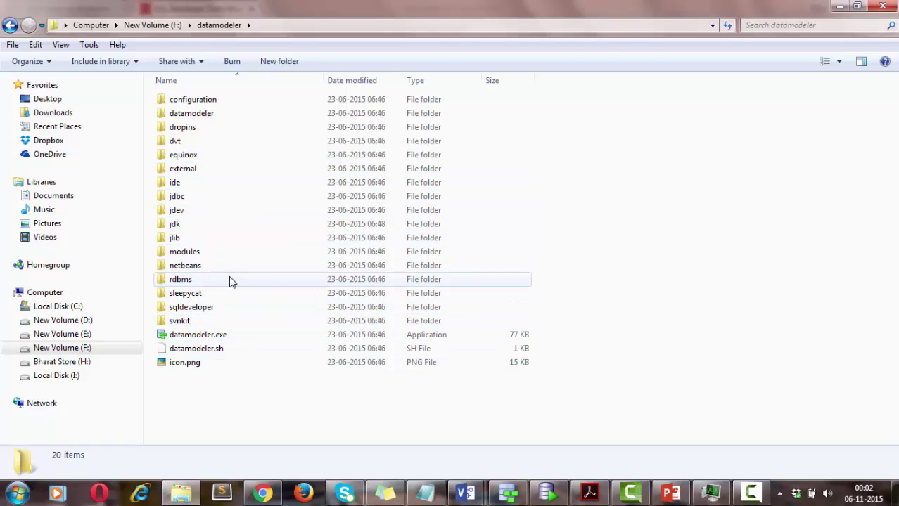
left_click(266, 338)
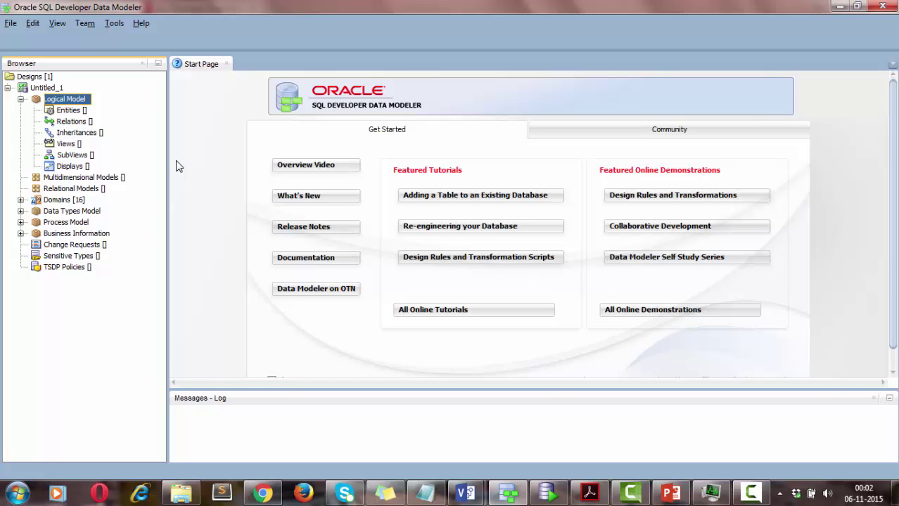
right_click(63, 102)
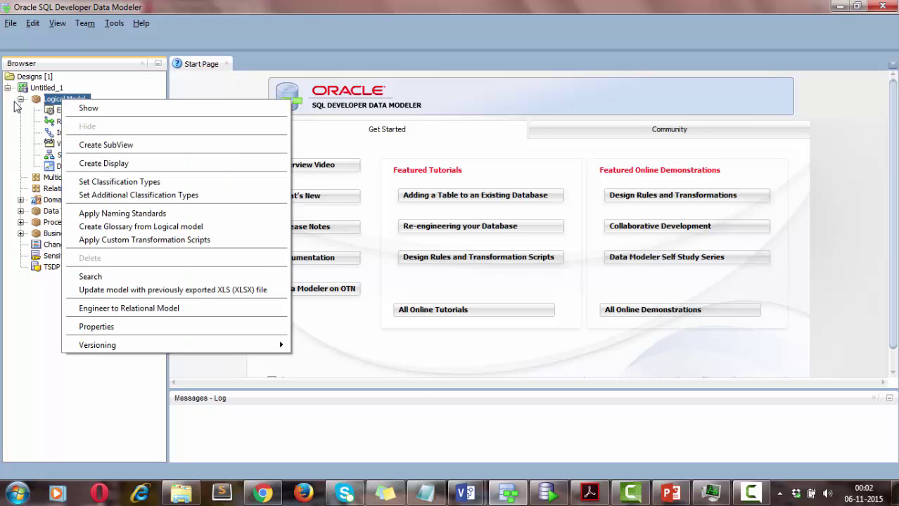
left_click(83, 109)
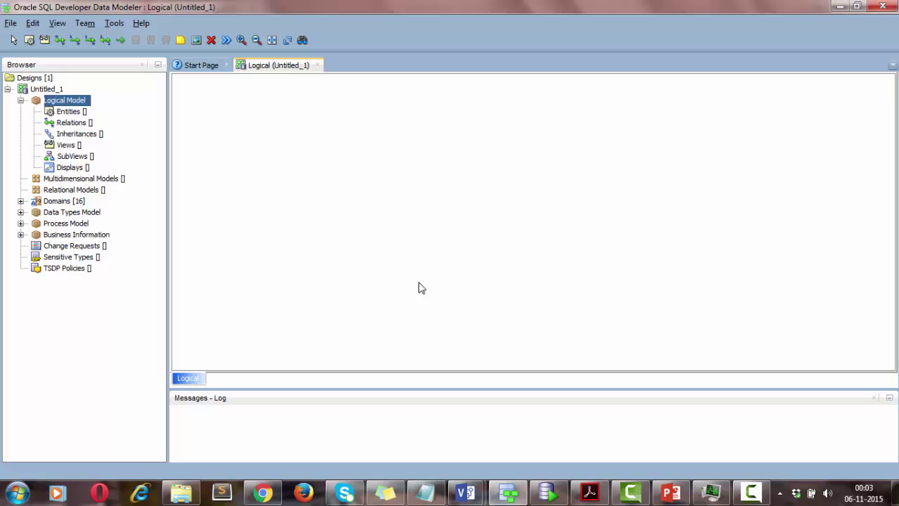
Step: Switch to Project_ER.vsdx in Visio and examine the Customer, Account and Transaction entities, their relationships and the Checking and Saving subtypes
left_click(463, 491)
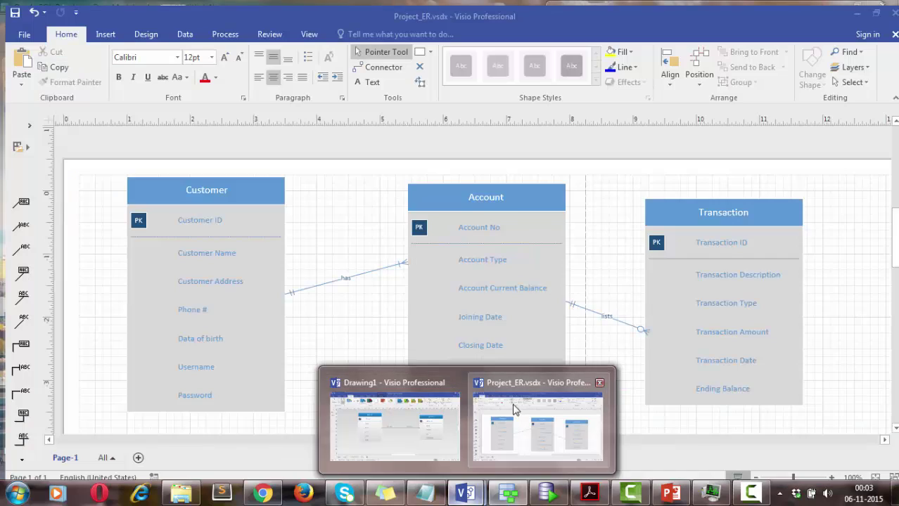
left_click(512, 411)
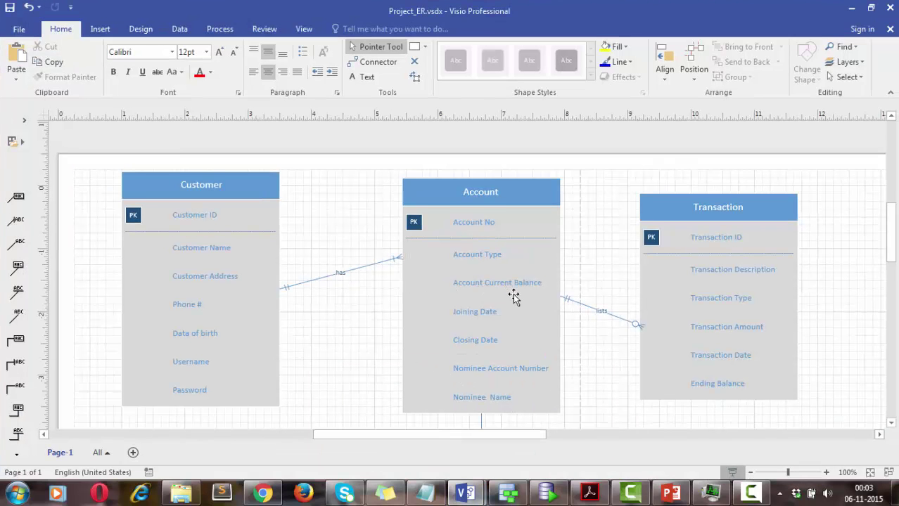
scroll(500, 295, "down", 1)
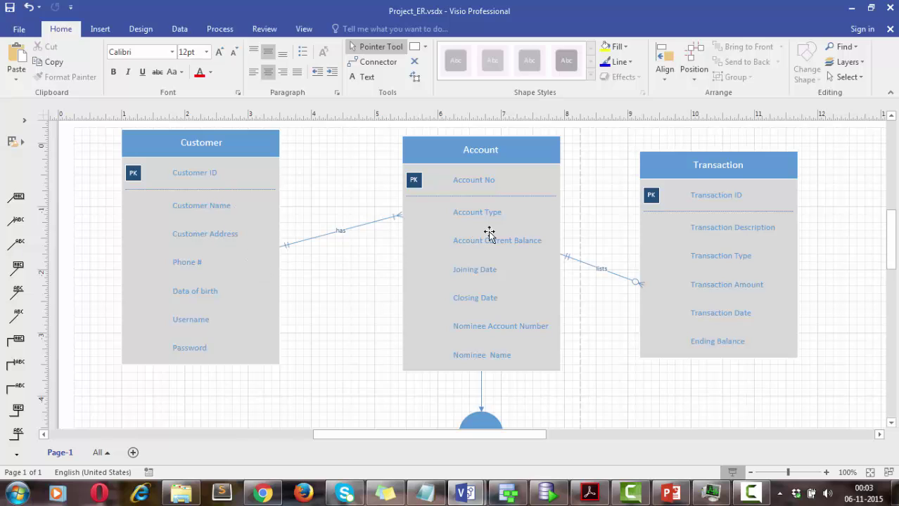
scroll(664, 256, "down", 1)
scroll(658, 280, "down", 2)
scroll(634, 281, "up", 2)
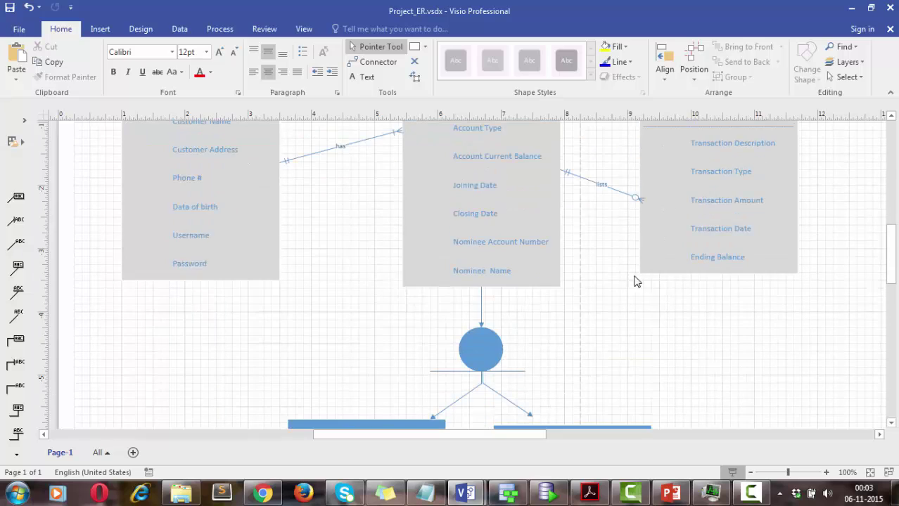
scroll(527, 254, "down", 3)
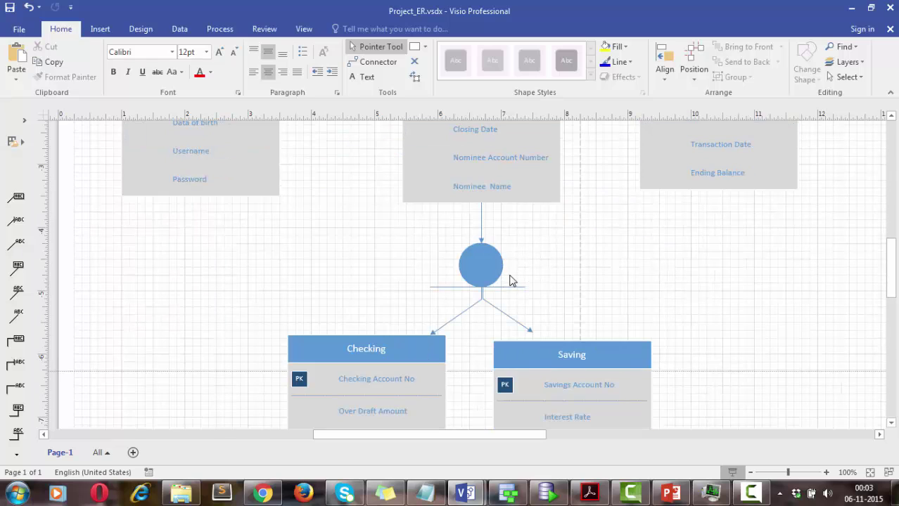
scroll(492, 236, "up", 5)
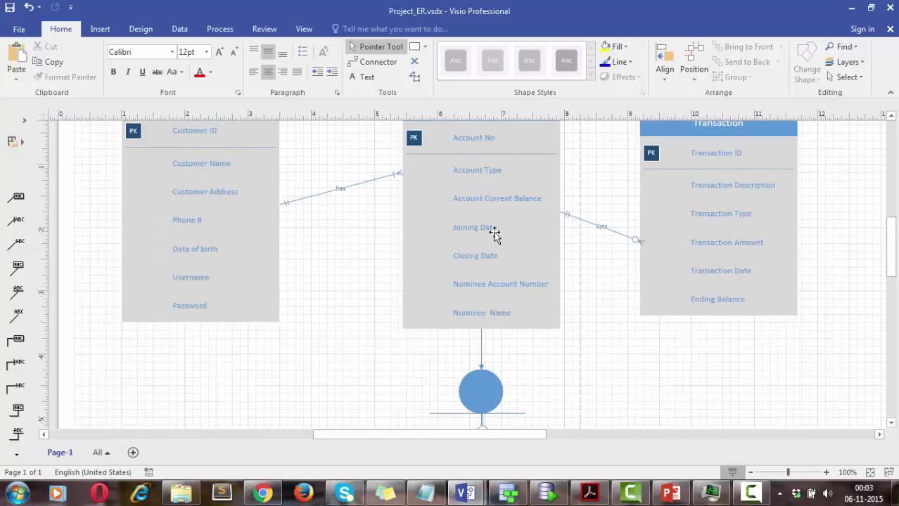
scroll(495, 234, "down", 3)
scroll(516, 237, "up", 3)
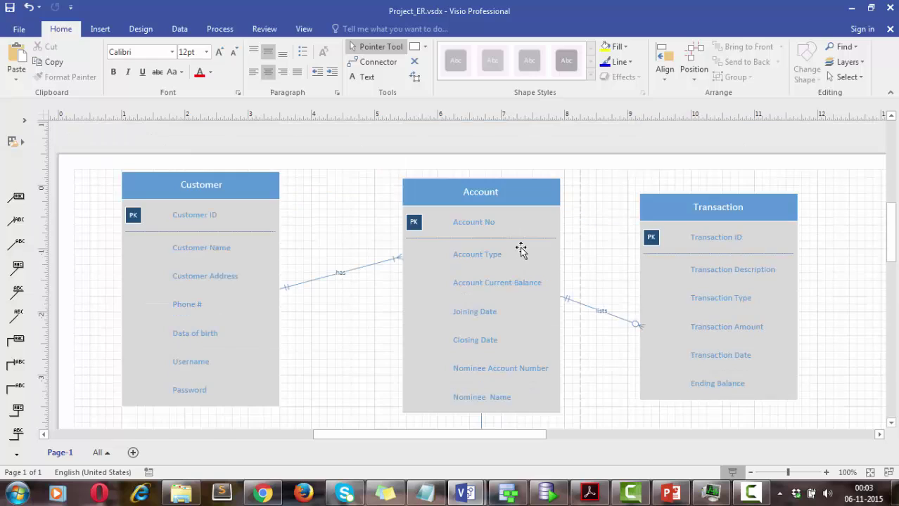
scroll(522, 249, "down", 3)
scroll(522, 287, "down", 2)
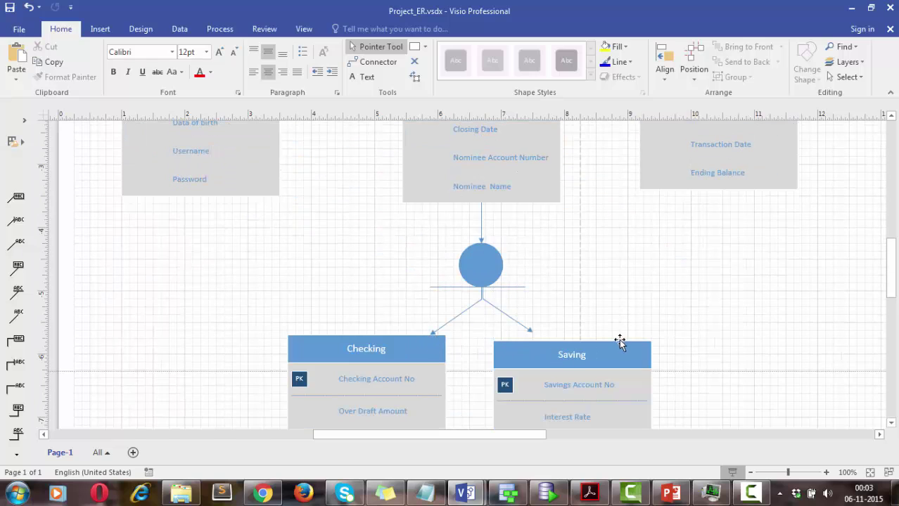
scroll(492, 320, "up", 1)
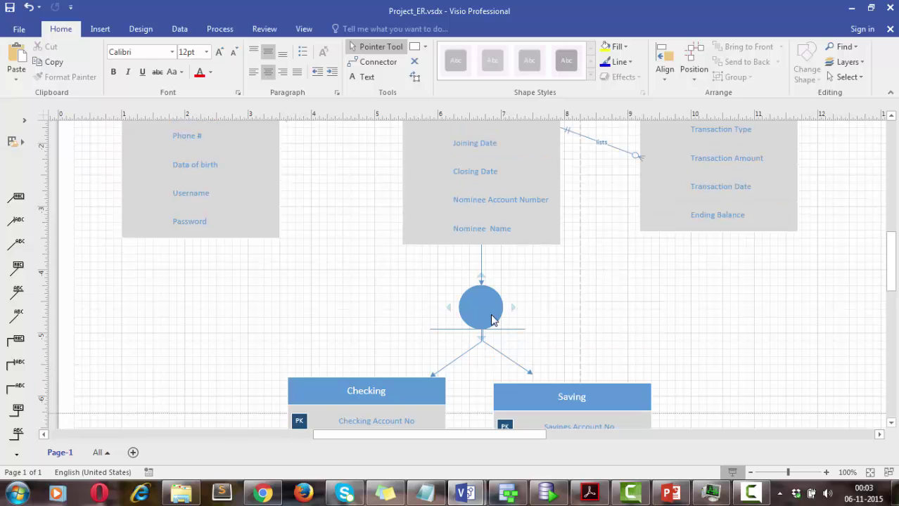
scroll(493, 320, "up", 3)
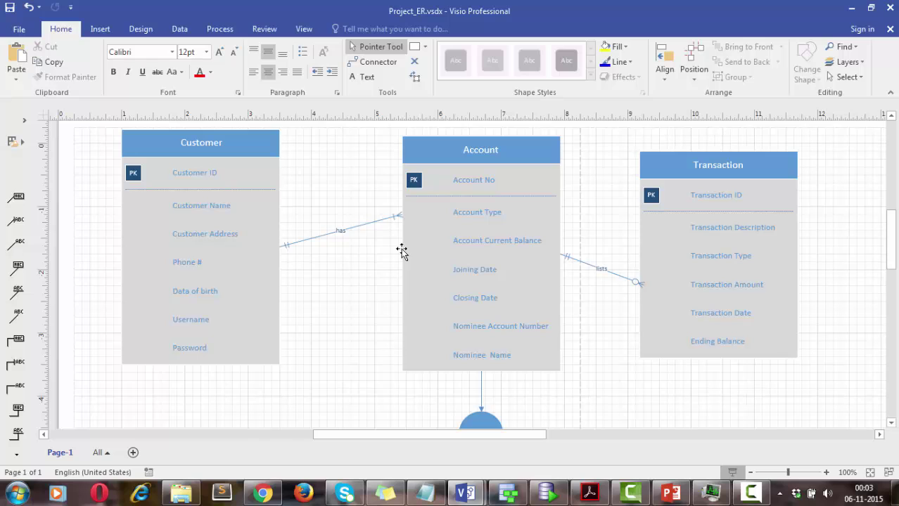
Step: View the Student and Courses relationship in Visio's Drawing1, and return to the Project_ER.vsdx diagram
mouse_move(467, 495)
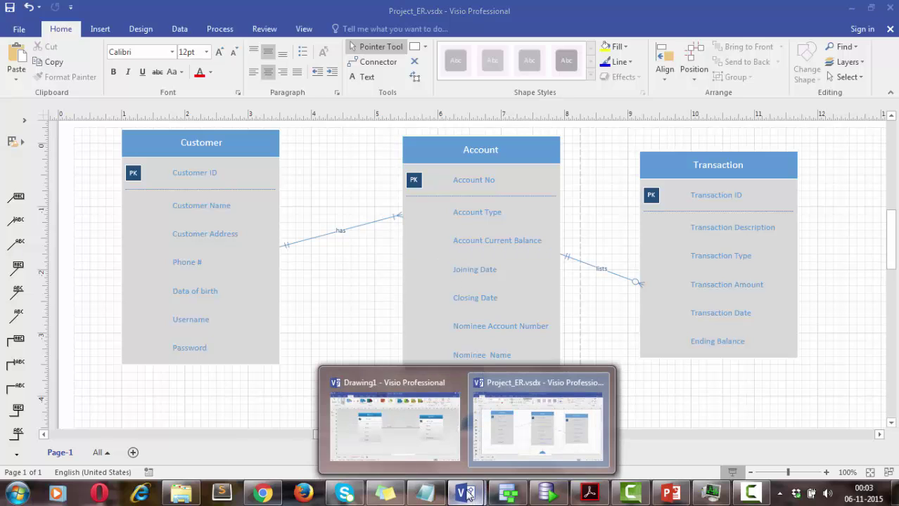
left_click(408, 450)
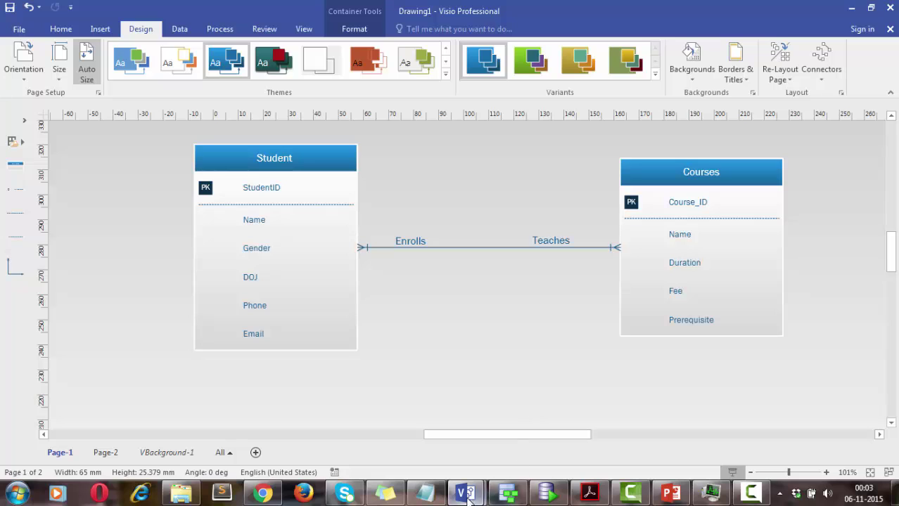
mouse_move(464, 494)
left_click(538, 422)
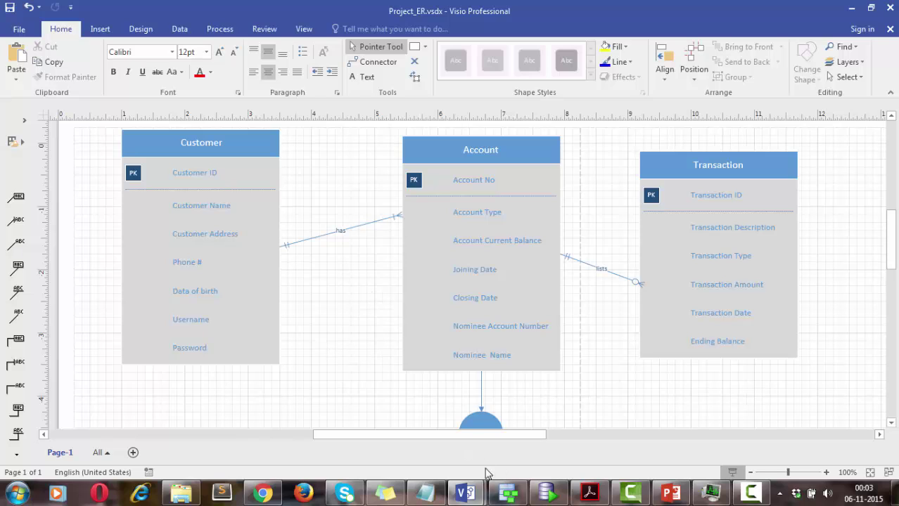
Step: Switch to SQL Developer Data Modeler, place a new entity in the upper-left area of the logical diagram and name it Customer
left_click(508, 492)
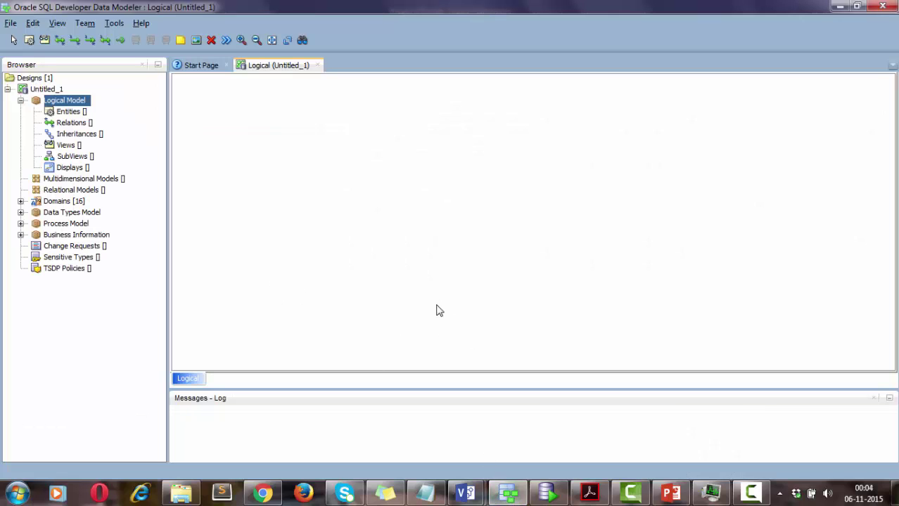
left_click(27, 42)
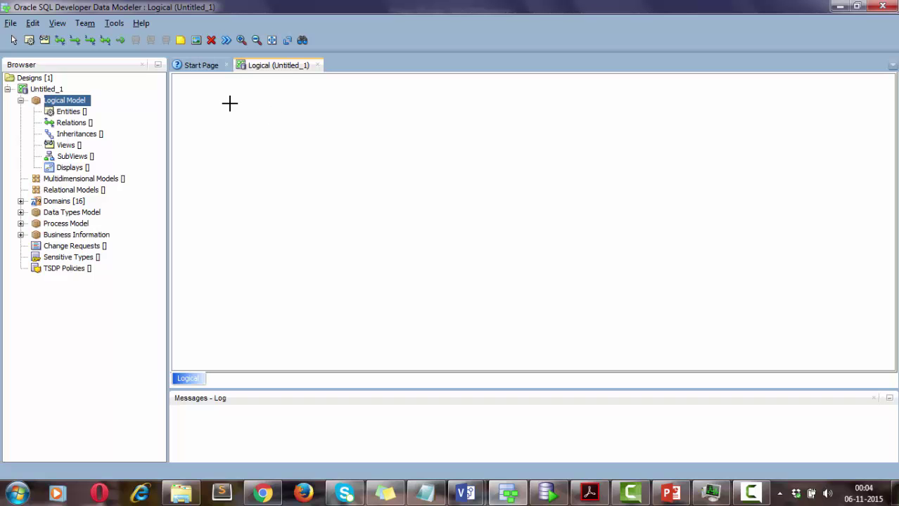
left_click(251, 116)
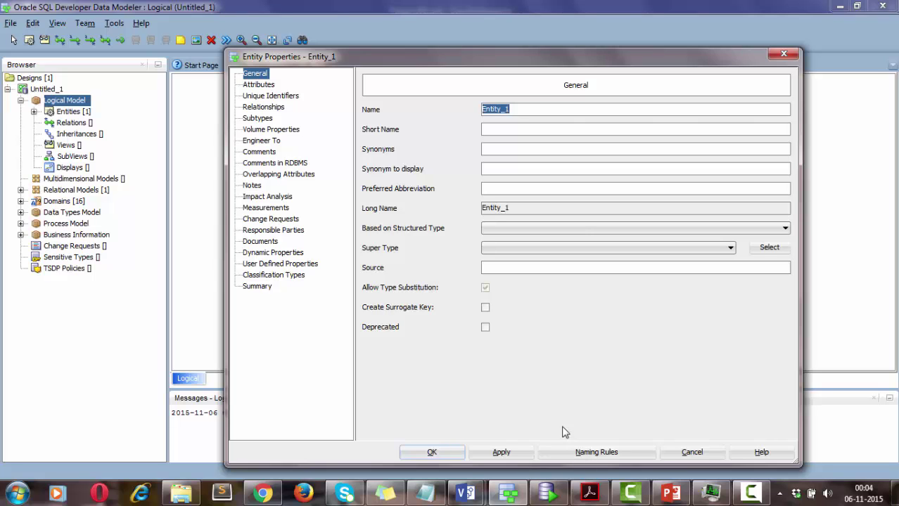
mouse_move(464, 492)
left_click(436, 446)
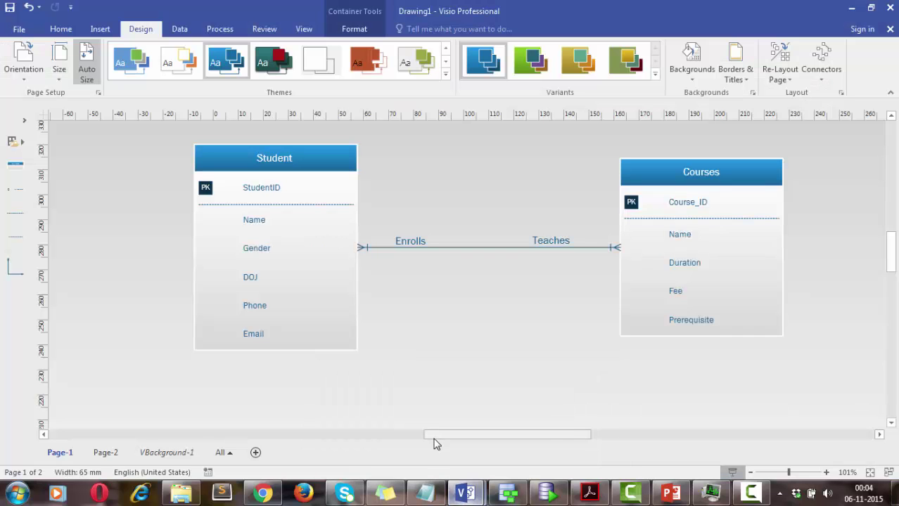
left_click(492, 438)
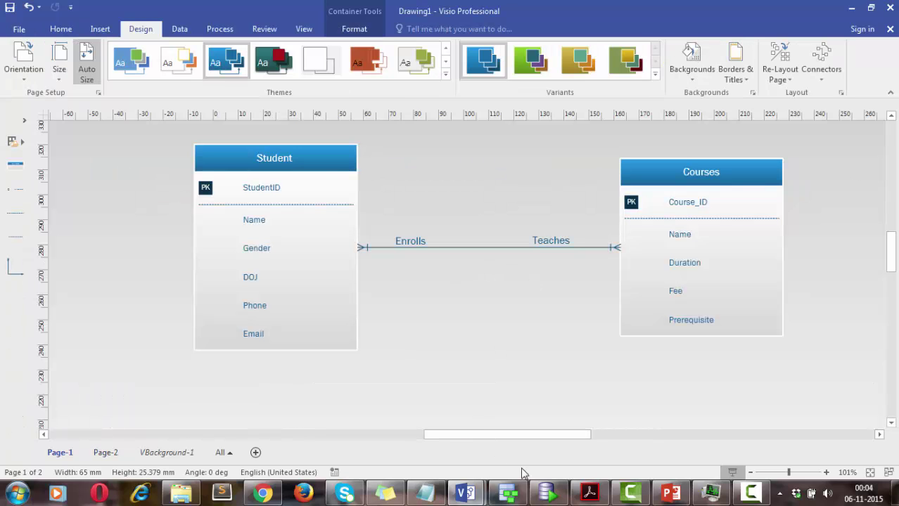
left_click(512, 494)
type("Customer")
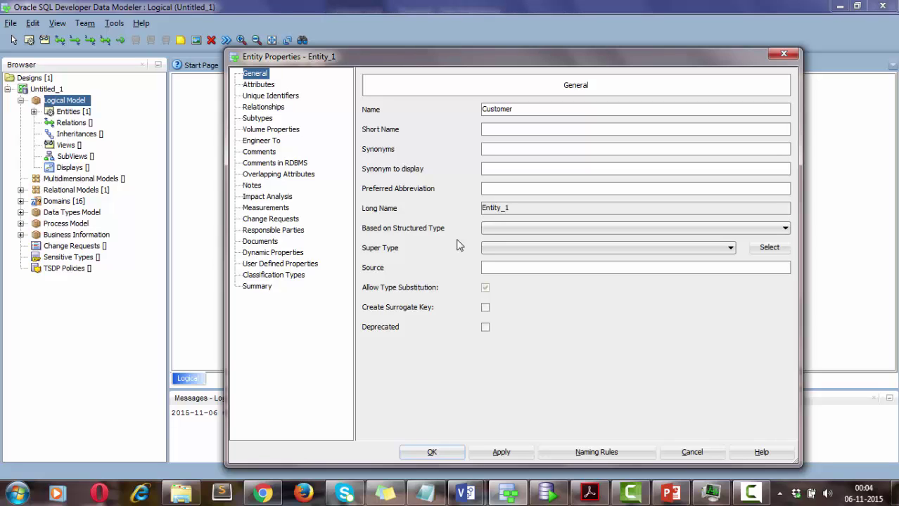
Step: Add three attributes to the Customer entity and name the first one CustomerID
left_click(261, 85)
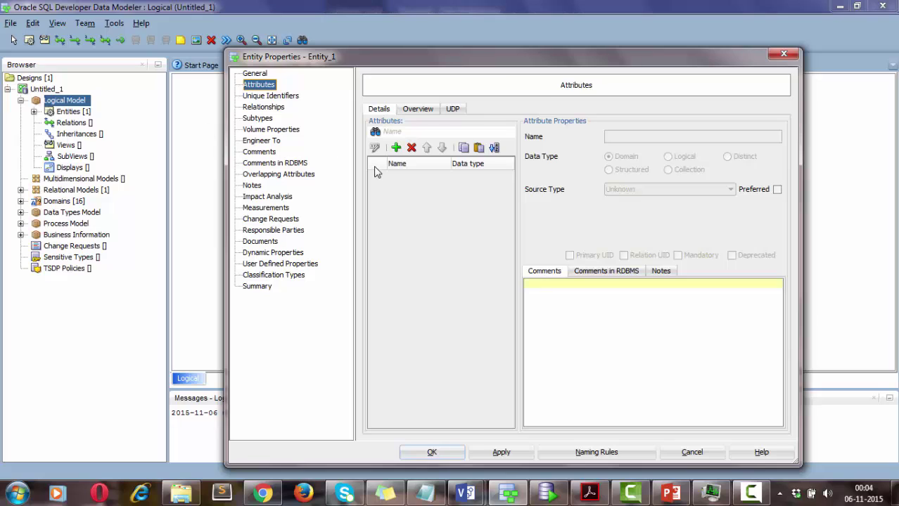
left_click(396, 148)
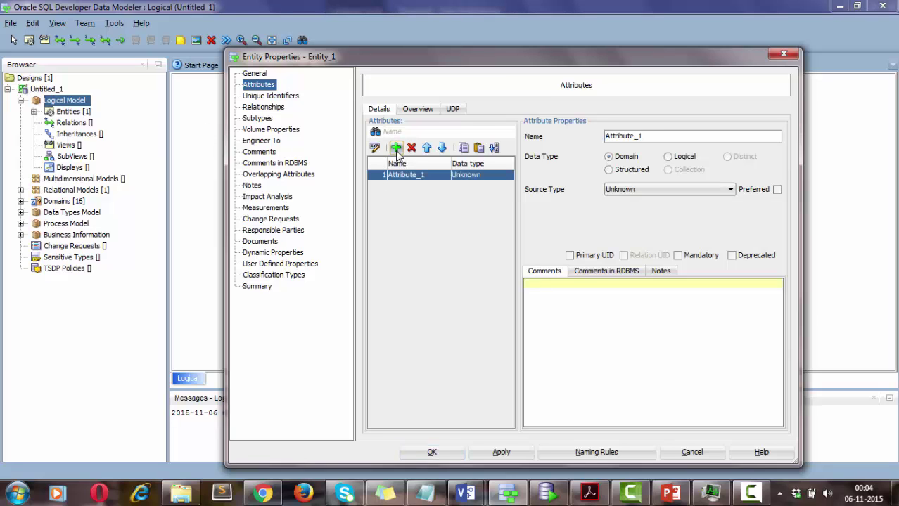
left_click(396, 148)
left_click(396, 149)
left_click(422, 175)
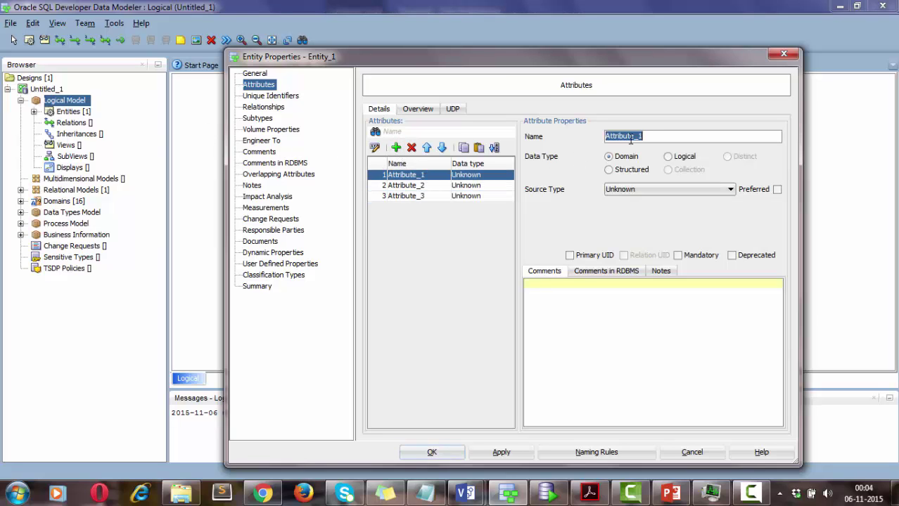
type("CustomerID")
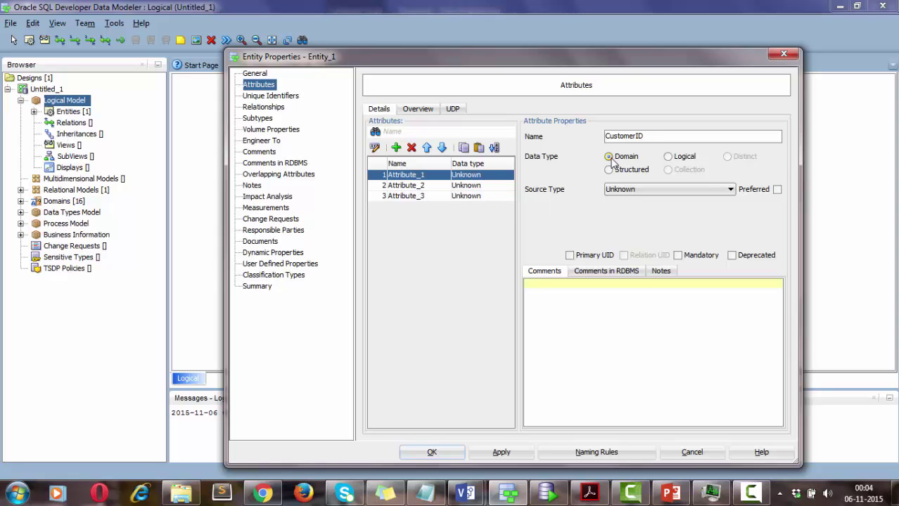
Step: Name the second attribute Name and, after checking the Customer entity in Project_ER.vsdx, the third attribute Address
left_click(424, 186)
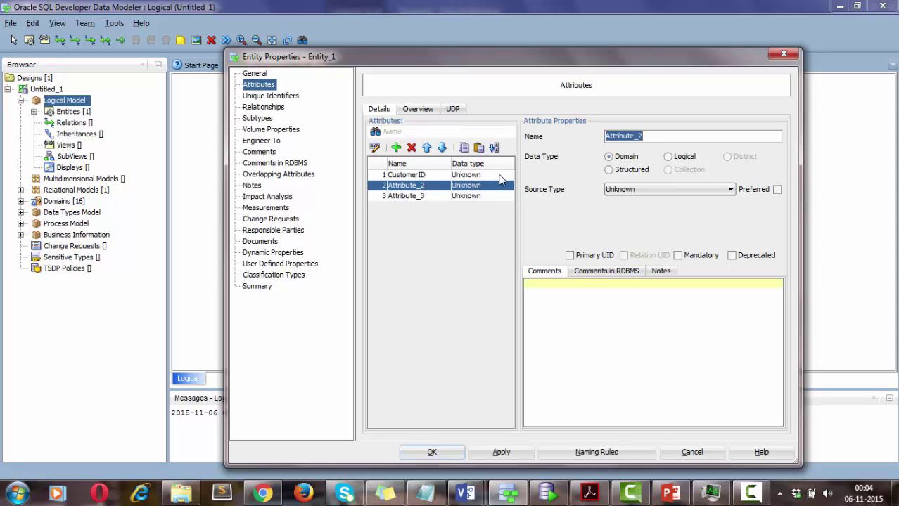
type("Name")
left_click(435, 198)
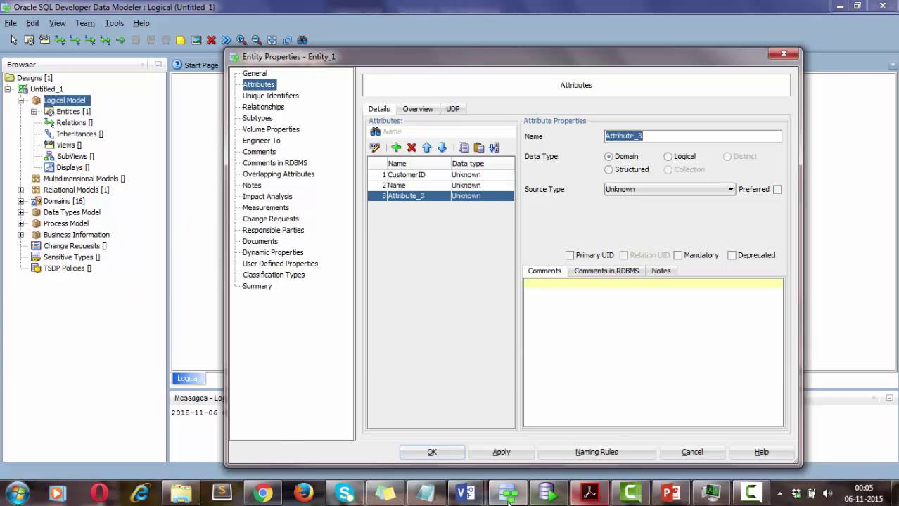
left_click(467, 494)
left_click(415, 440)
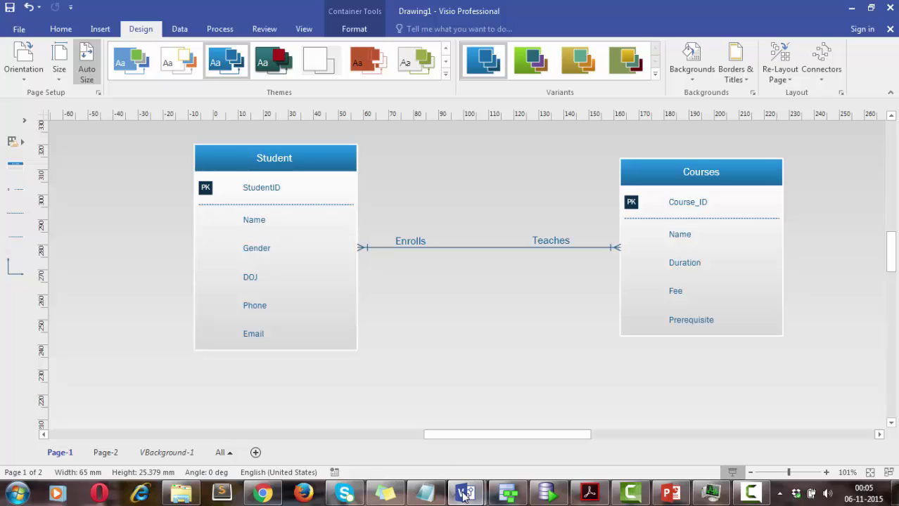
mouse_move(467, 495)
left_click(514, 424)
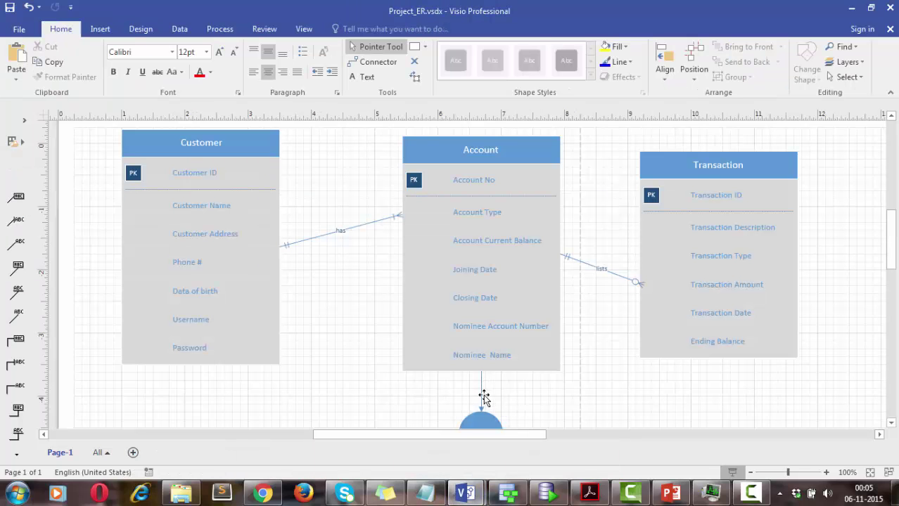
left_click(548, 493)
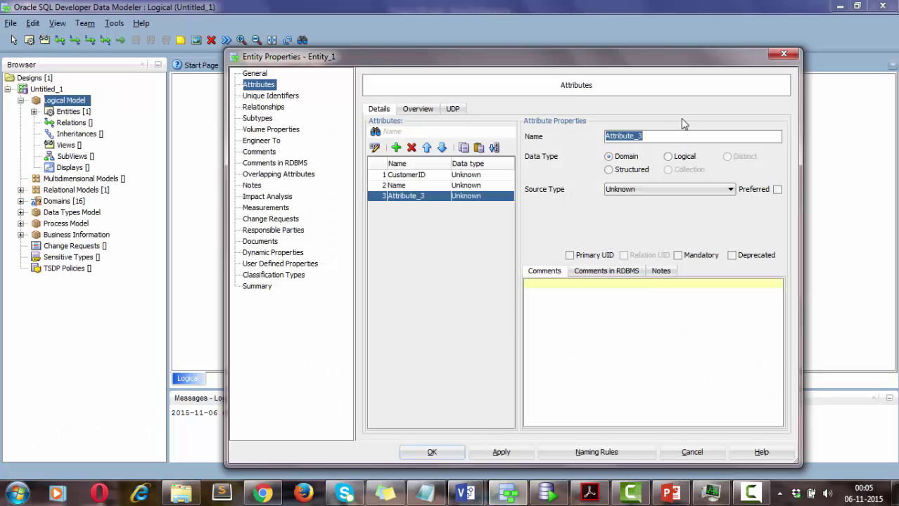
type("Address")
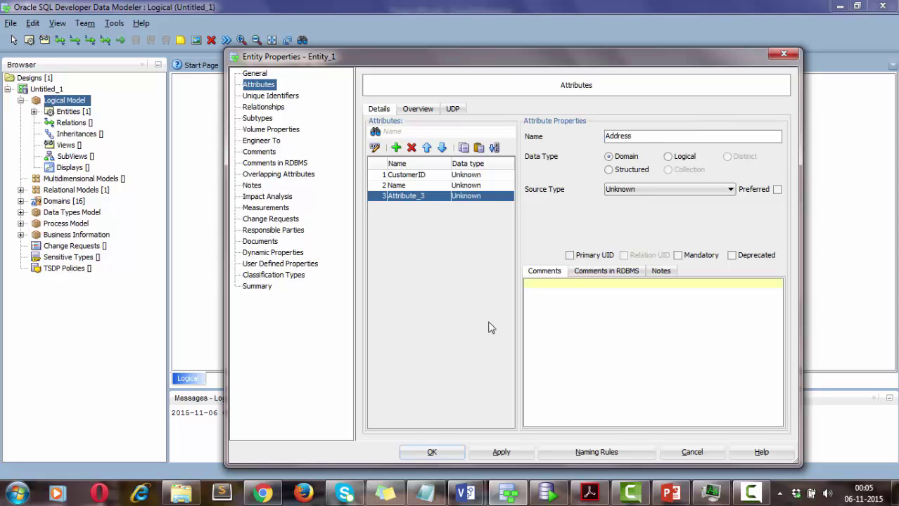
Step: Add a fourth attribute to the Customer entity and, after checking Project_ER.vsdx in Visio, name it Phone and apply the change
left_click(396, 148)
left_click(472, 498)
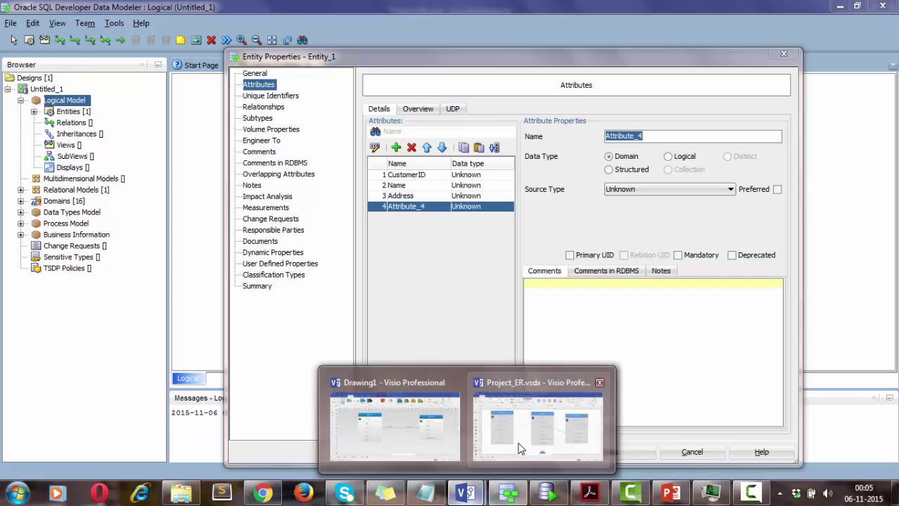
left_click(520, 448)
key("alt+Tab")
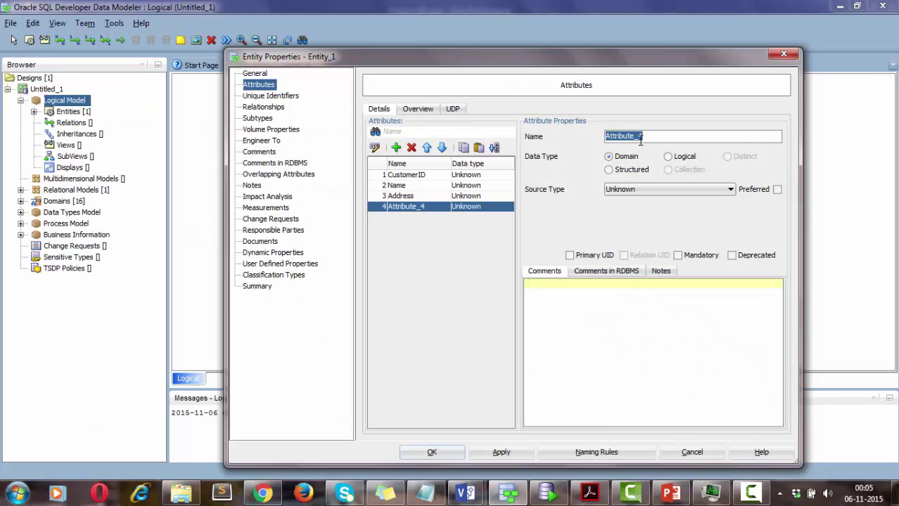
type("Phone")
left_click(505, 450)
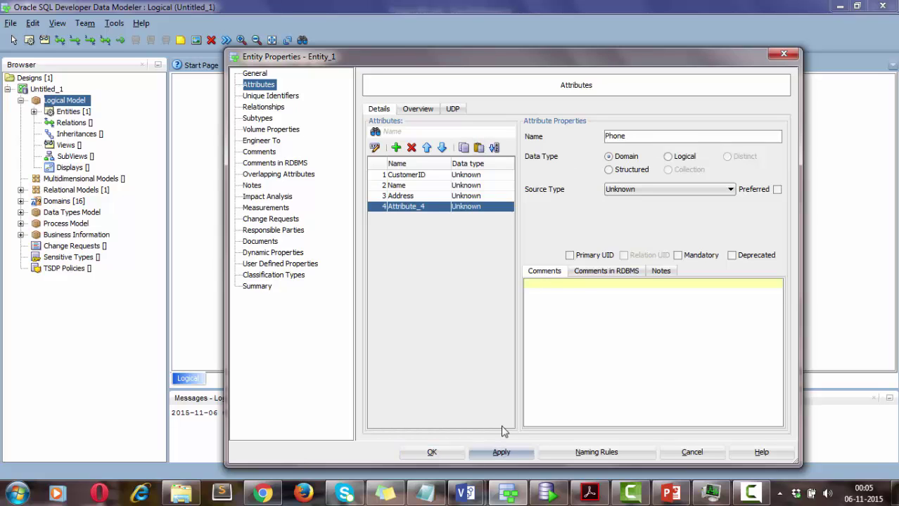
Step: Add a fifth attribute to the Customer entity and name it DOB after checking the date of birth field in Project_ER.vsdx
left_click(396, 148)
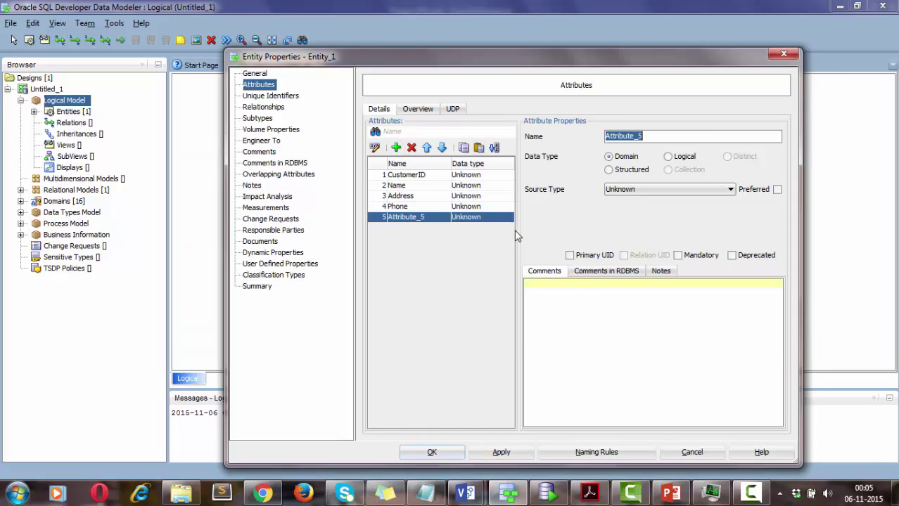
mouse_move(465, 494)
left_click(514, 435)
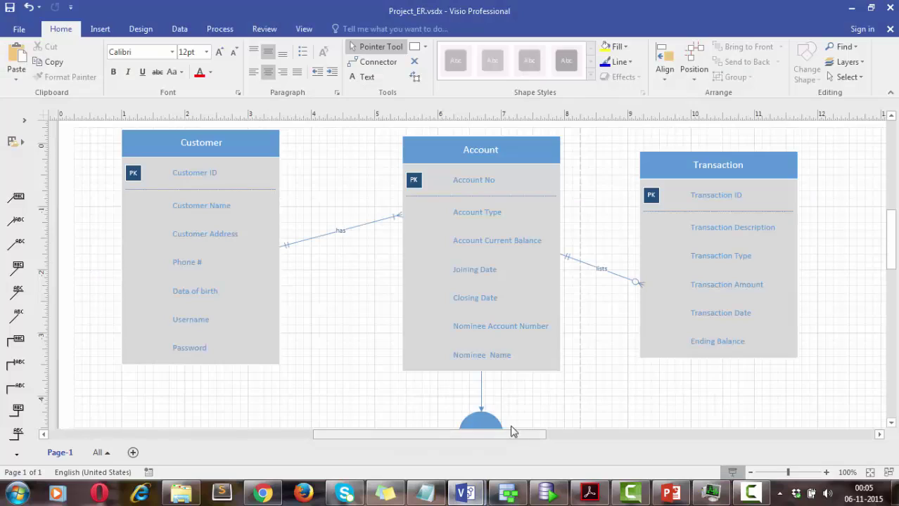
key("alt+Tab")
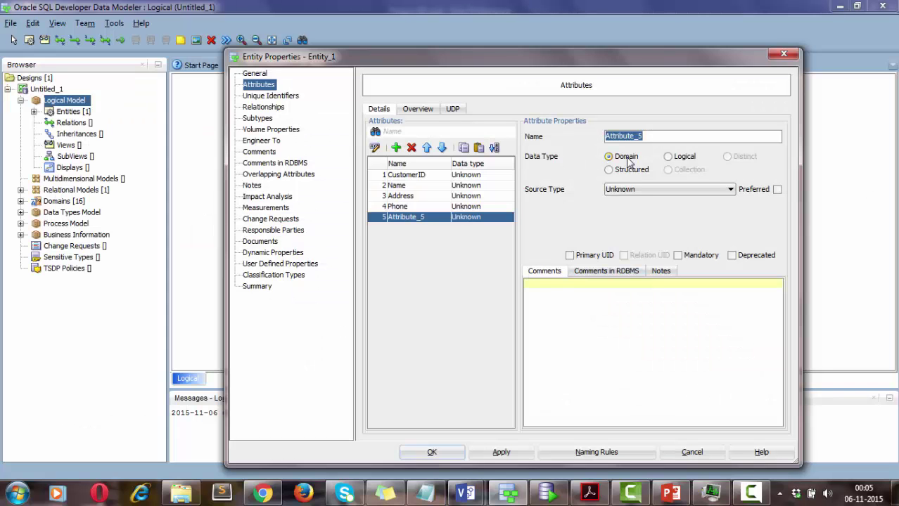
type("DOB")
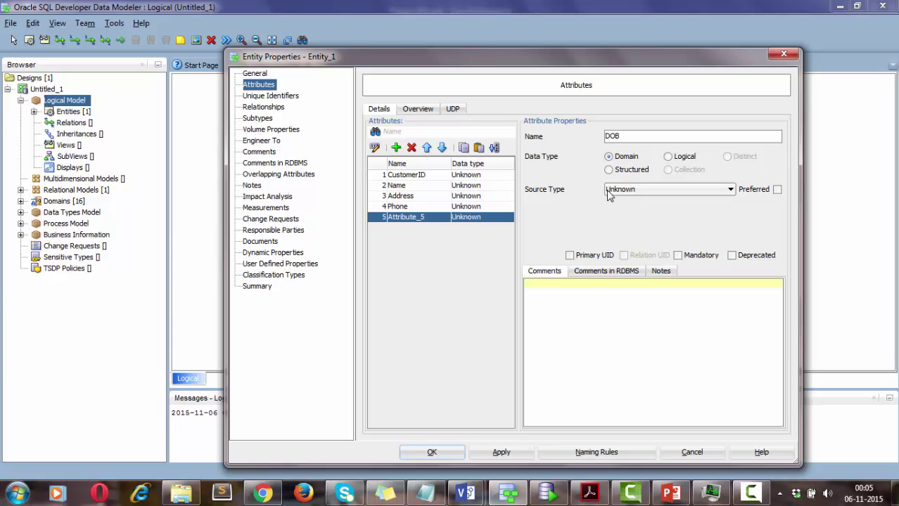
left_click(396, 147)
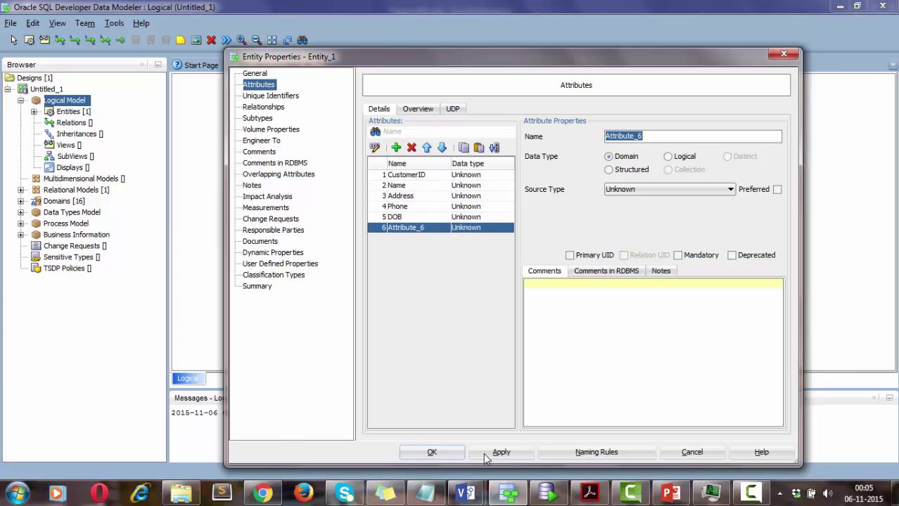
mouse_move(465, 492)
left_click(513, 440)
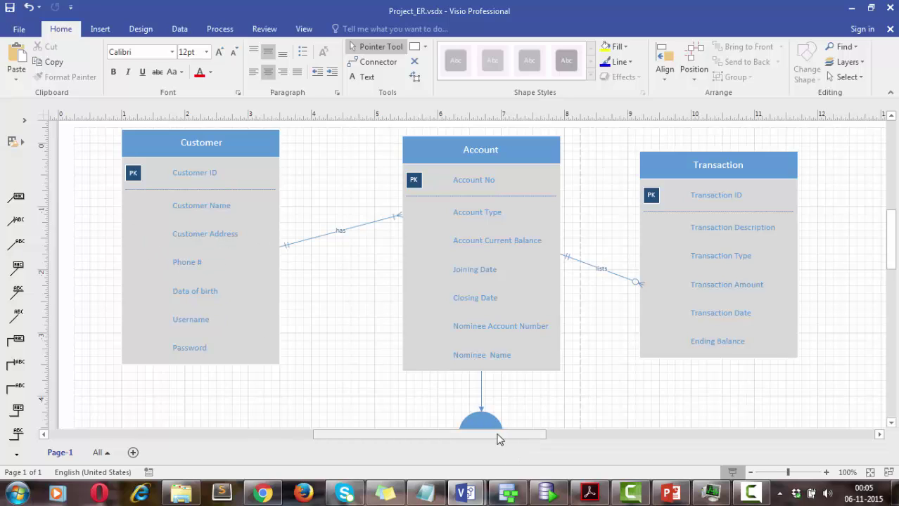
key("alt+Tab")
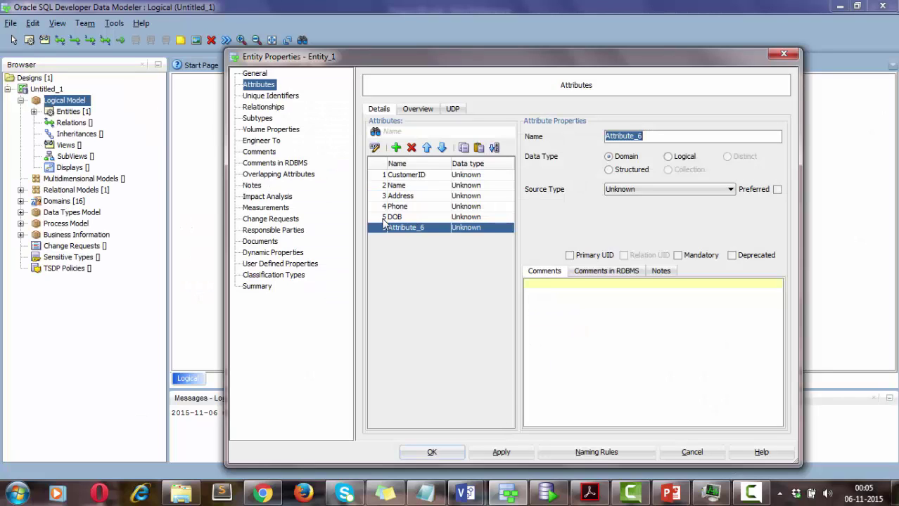
left_click(412, 147)
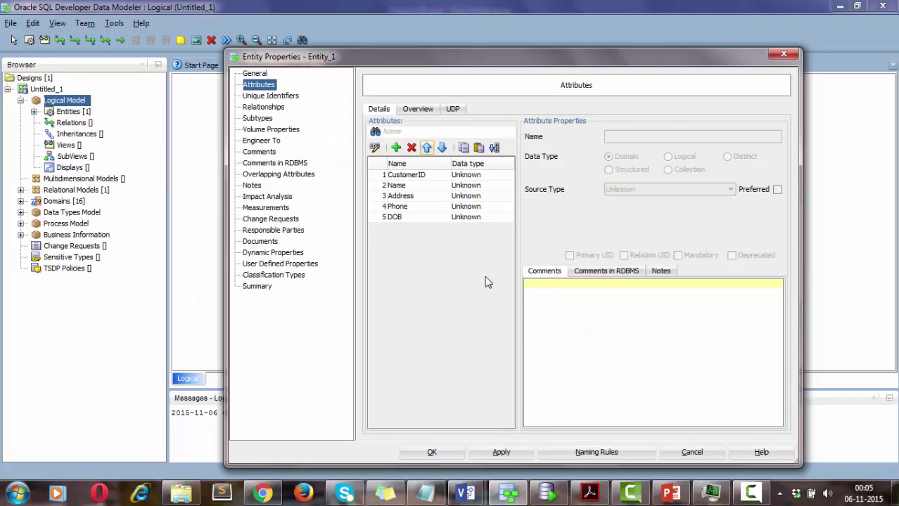
Step: Accept the Customer entity's properties and switch the logical diagram to Information Engineering Notation
left_click(435, 452)
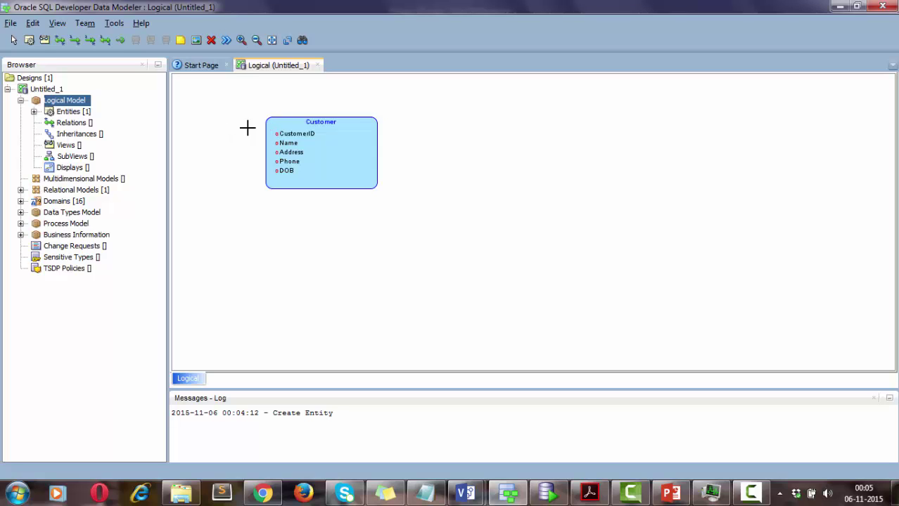
right_click(213, 117)
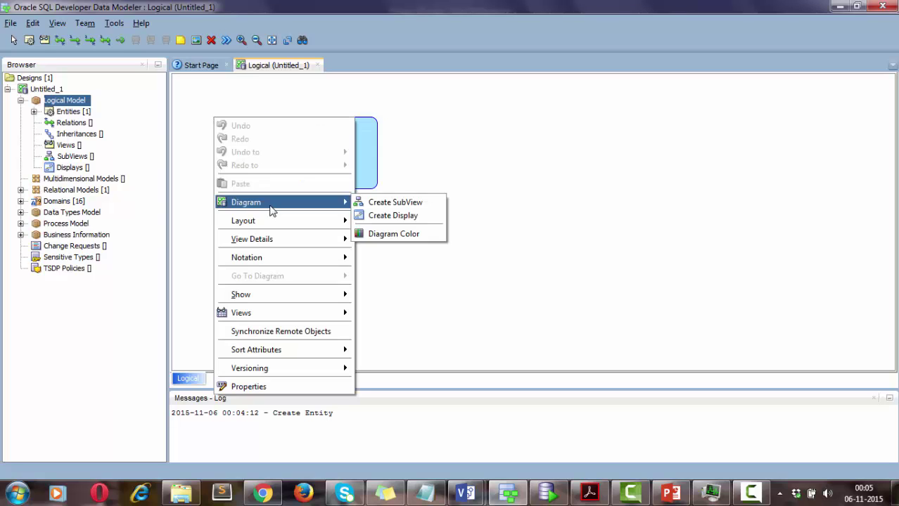
mouse_move(278, 296)
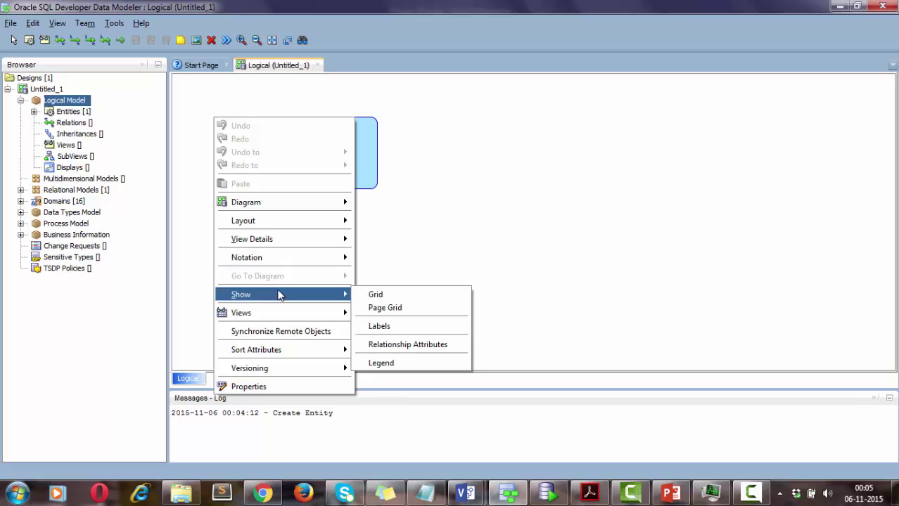
mouse_move(303, 263)
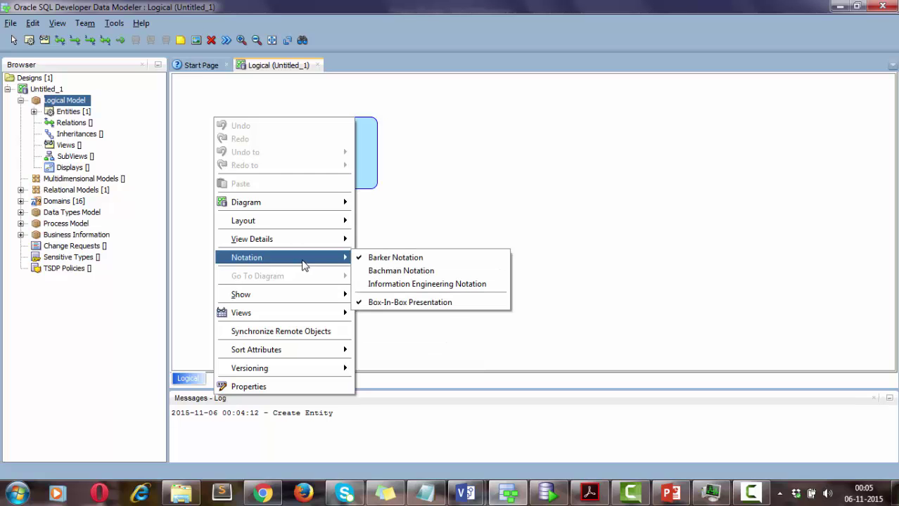
left_click(402, 287)
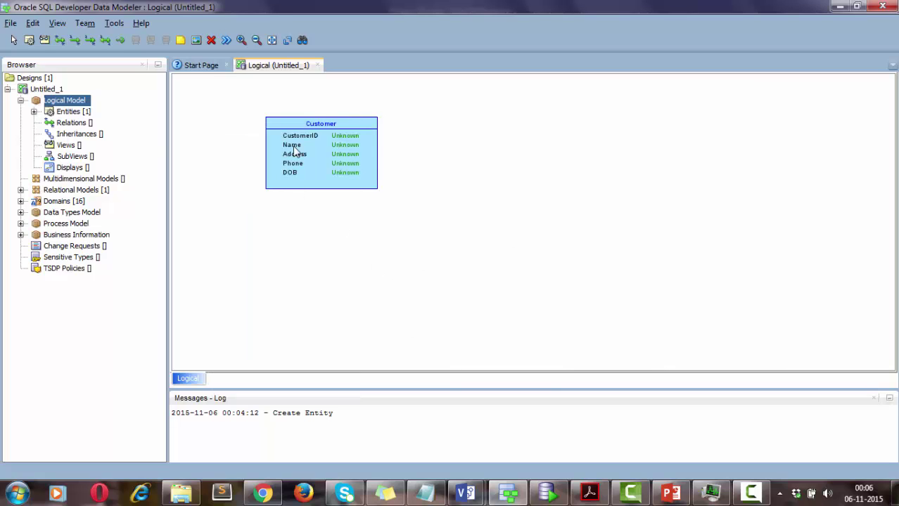
Step: Add a new domain in Domains Administration and name it DOB, checking the Customer fields in Project_ER.vsdx
left_click(115, 24)
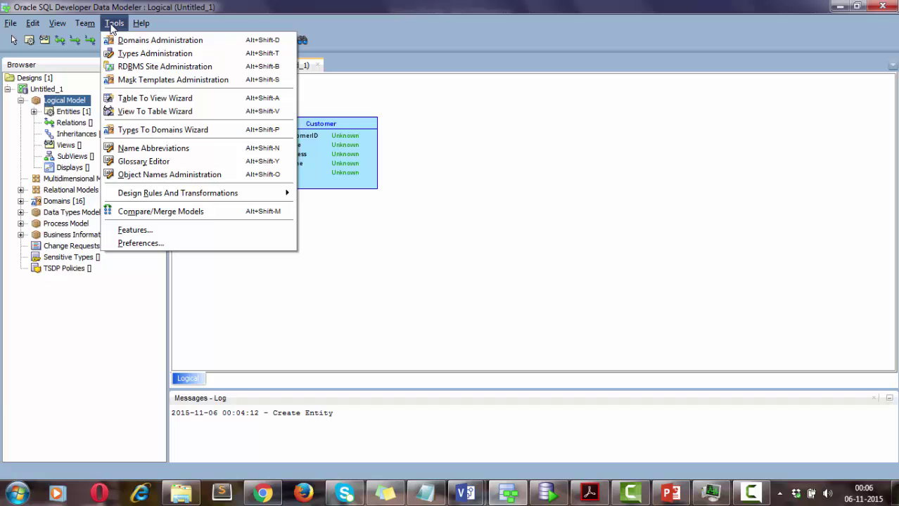
left_click(156, 42)
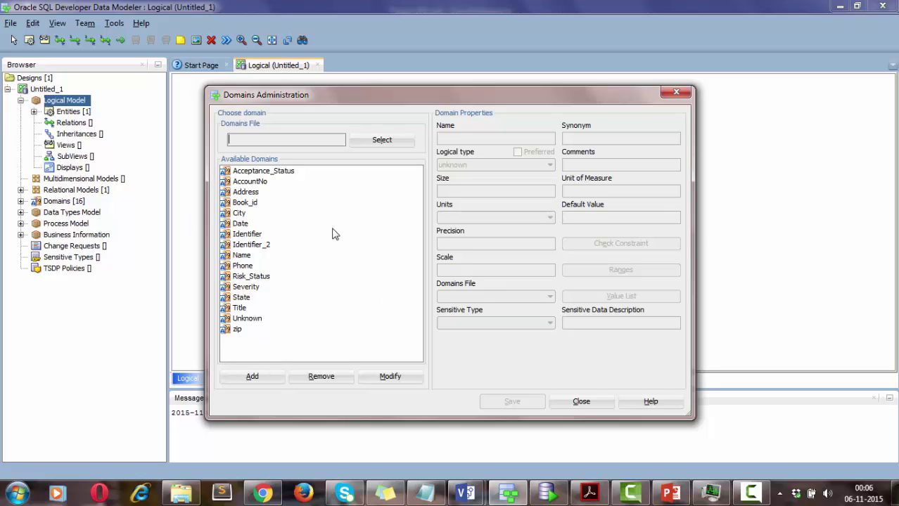
left_click(261, 373)
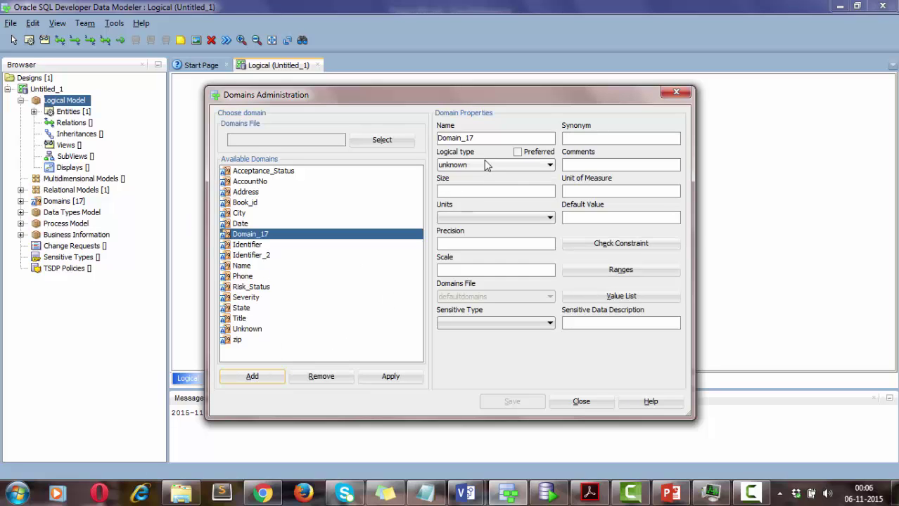
left_click_drag(482, 138, 447, 129)
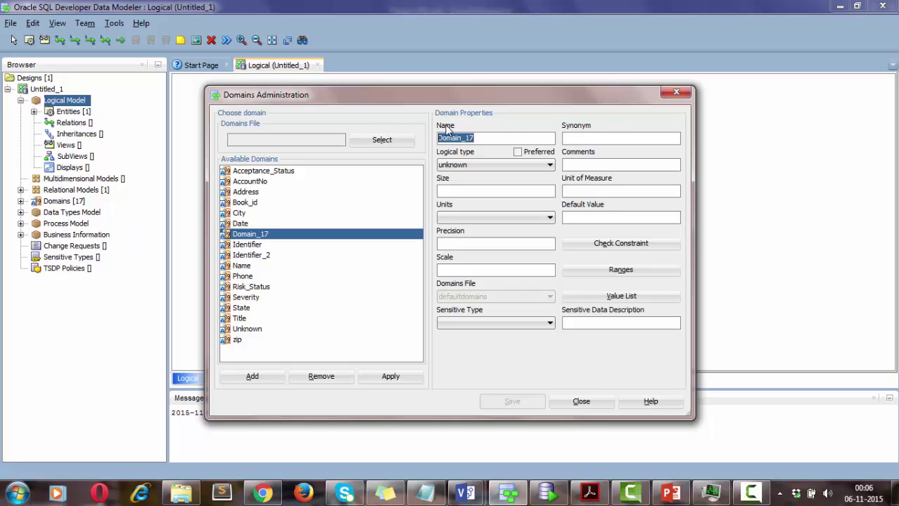
type("Identifier")
mouse_move(466, 493)
left_click(519, 446)
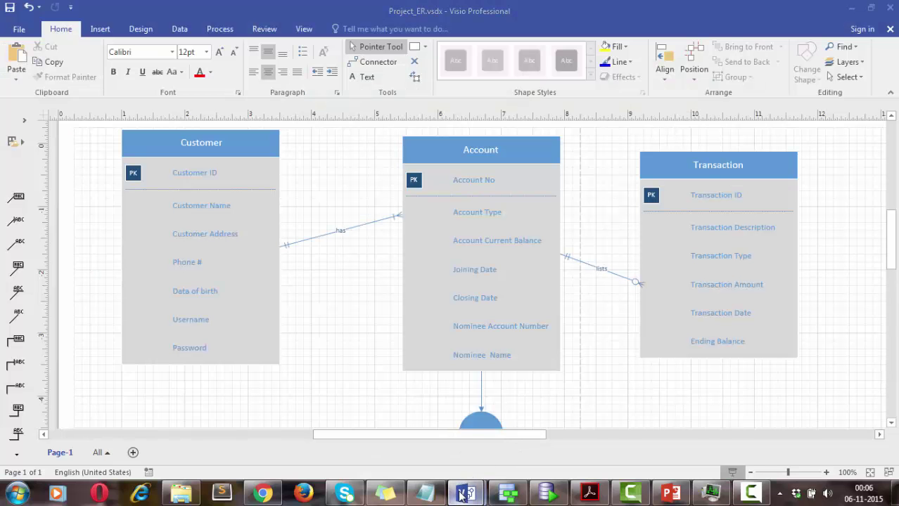
mouse_move(461, 497)
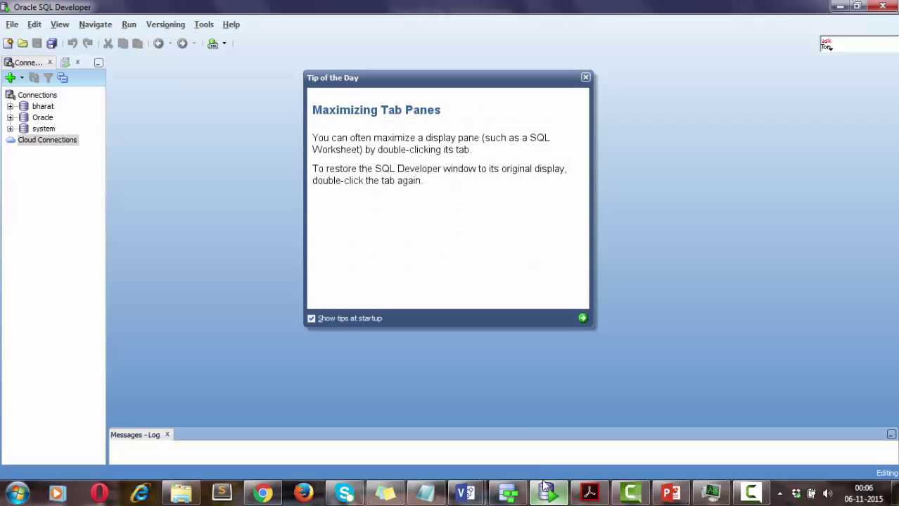
left_click(508, 494)
left_click(509, 496)
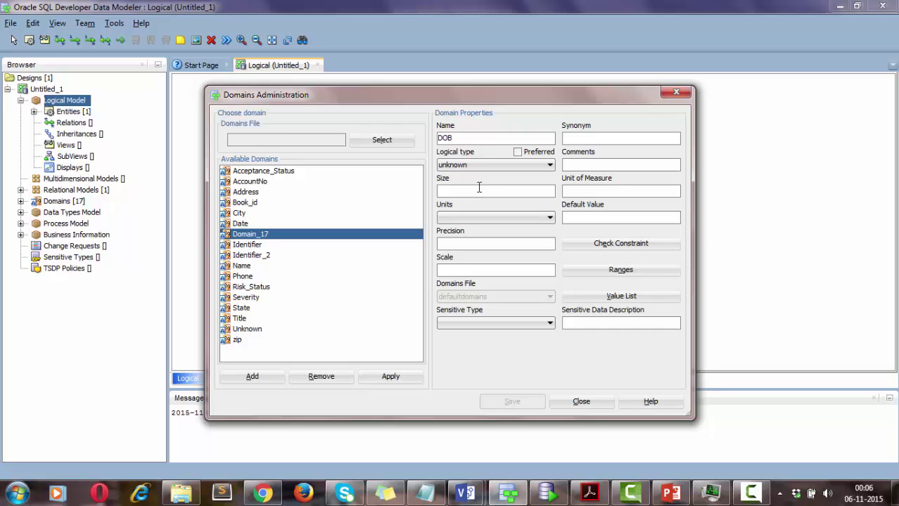
Step: Set the DOB domain's logical type to Date and its size to 10, and apply the definition
left_click(468, 166)
key("d")
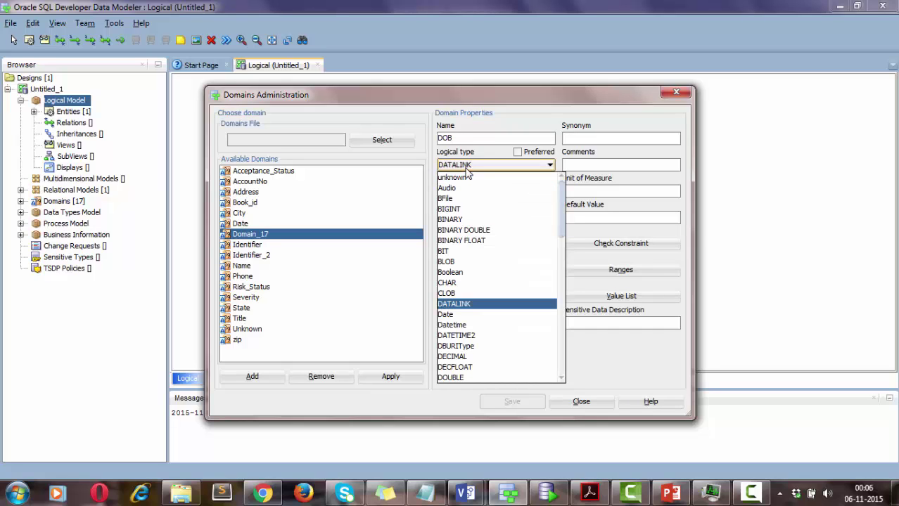
key("d")
left_click(459, 315)
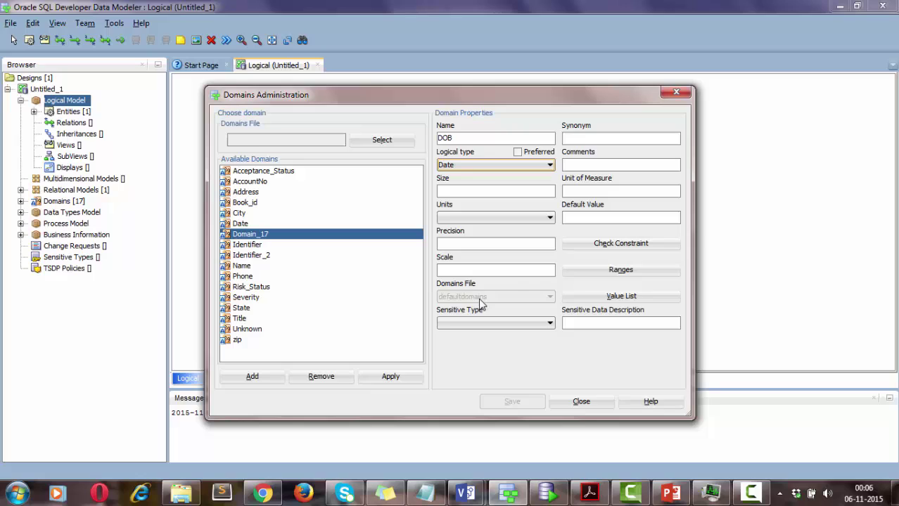
left_click(462, 191)
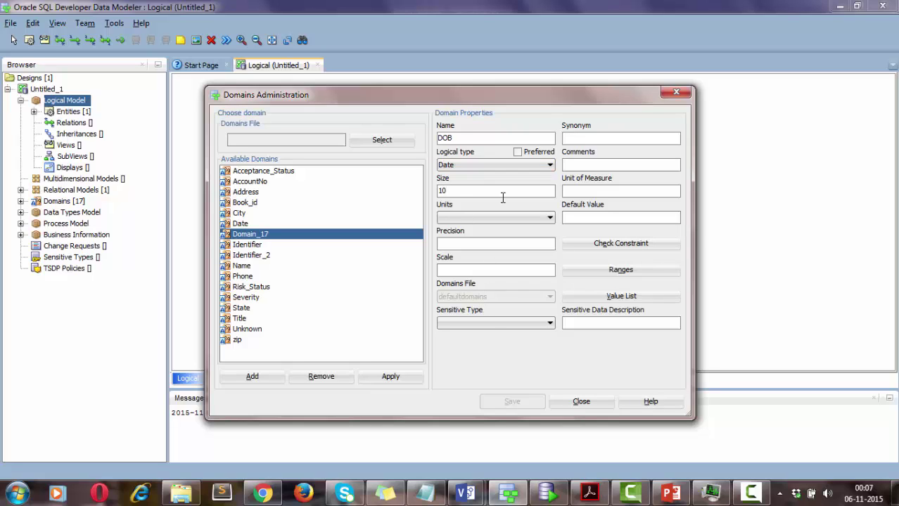
left_click(388, 377)
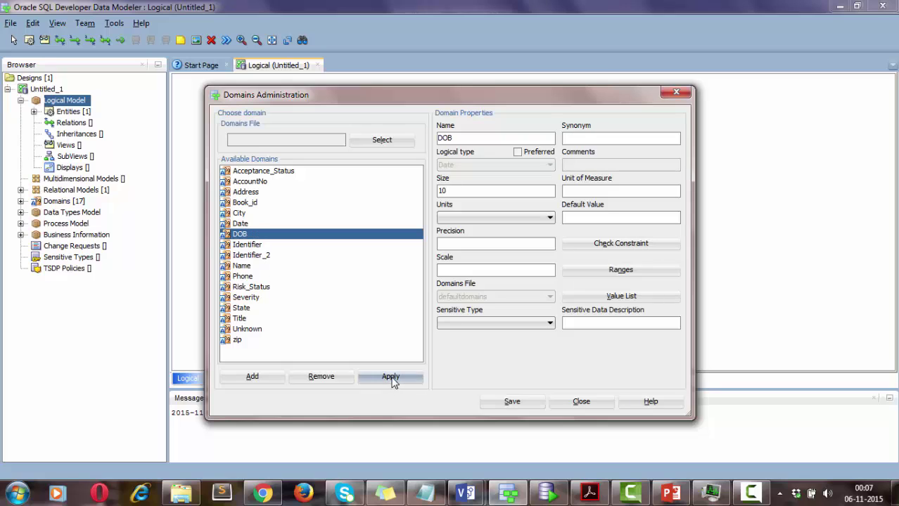
left_click(265, 379)
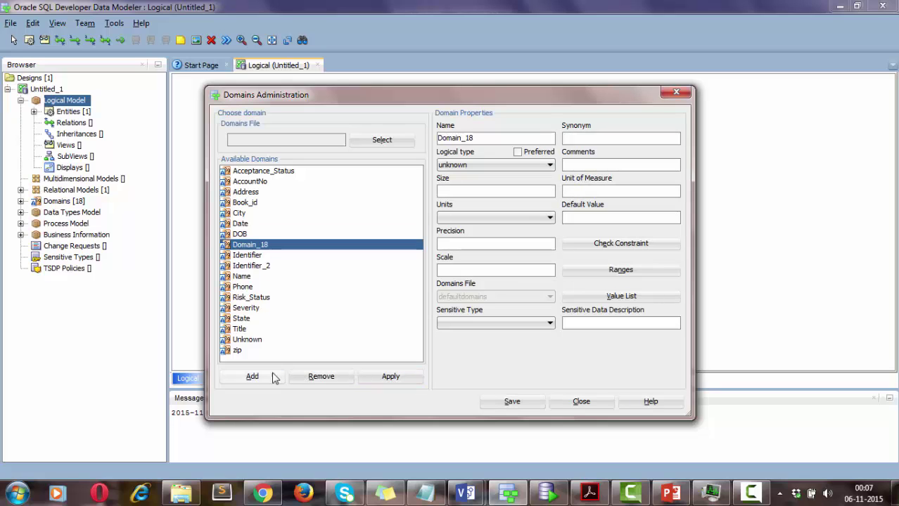
left_click(316, 377)
left_click(451, 276)
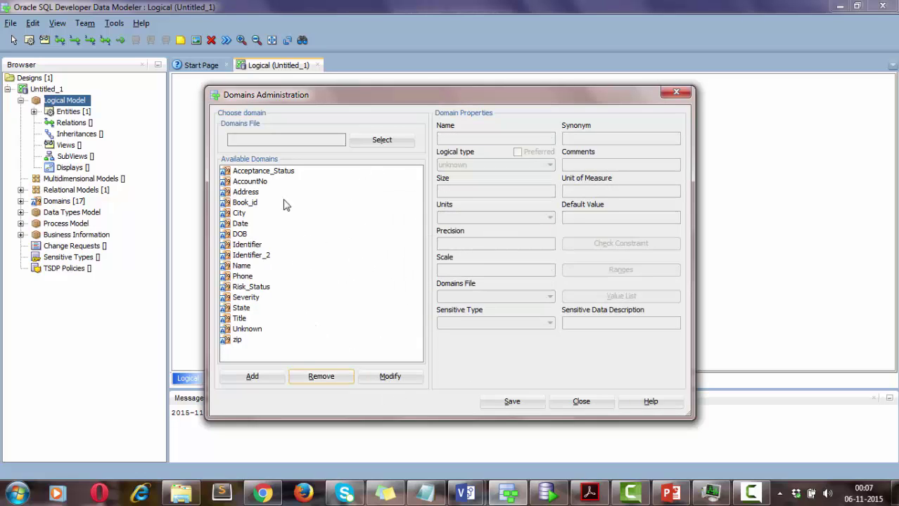
Step: Save the domain definitions and close Domains Administration
left_click(510, 402)
left_click(586, 401)
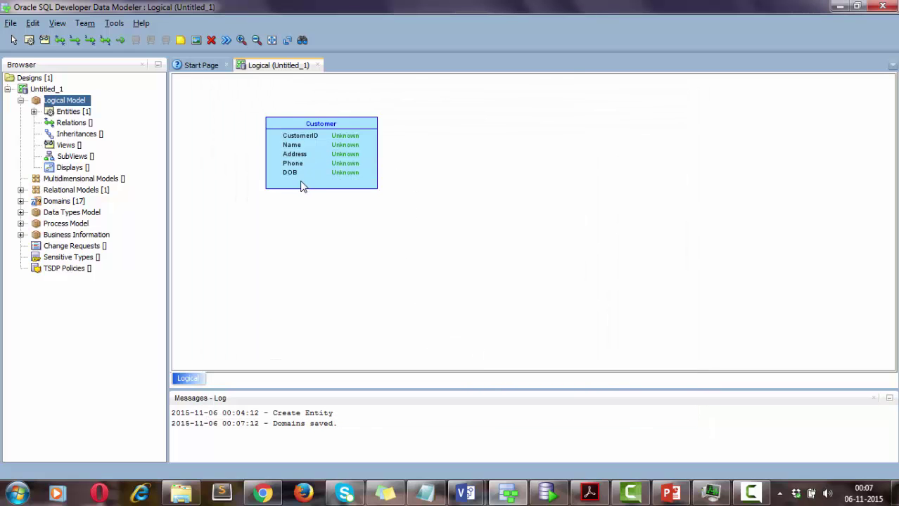
Step: In the Customer entity's properties, assign the Identifier domain to the CustomerID attribute and mark it as Primary UID
double_click(340, 156)
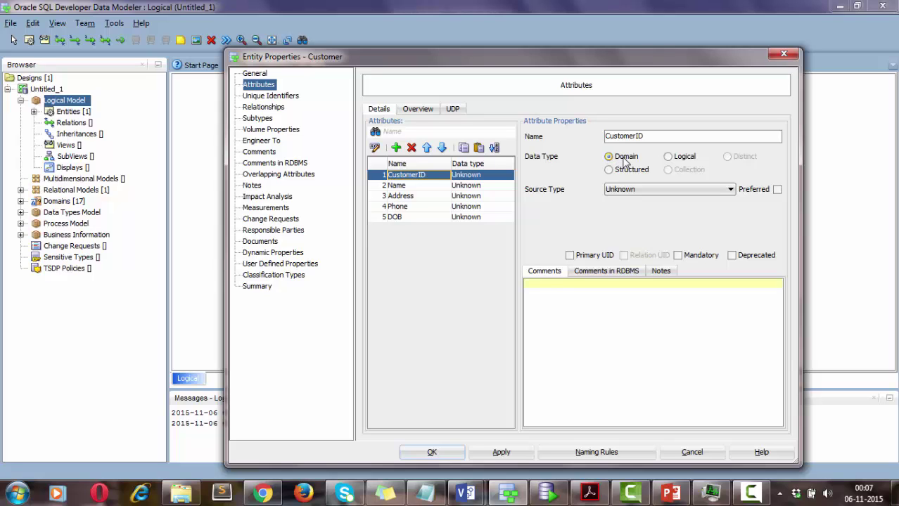
left_click(640, 190)
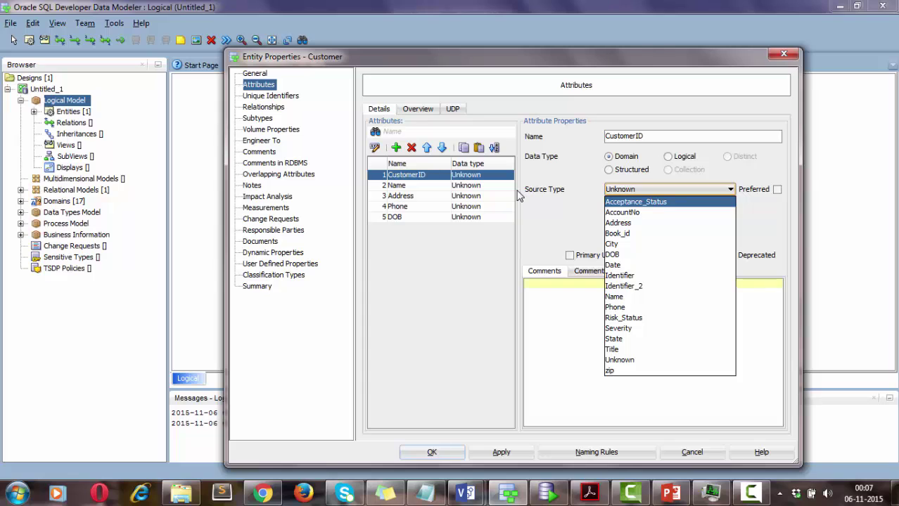
left_click(656, 275)
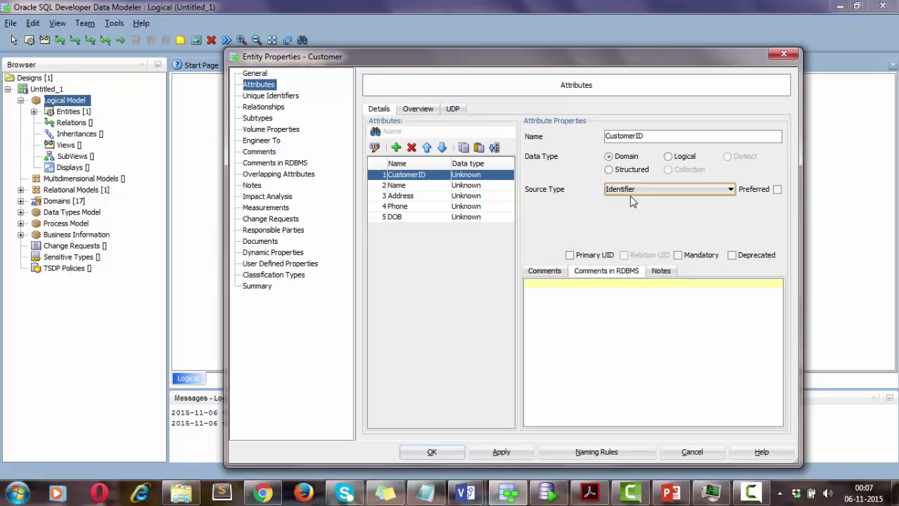
left_click(570, 256)
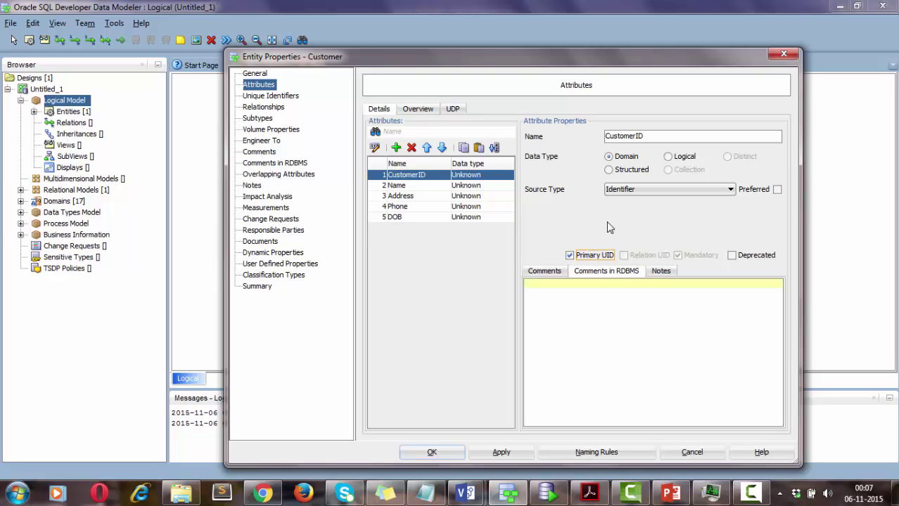
left_click(414, 188)
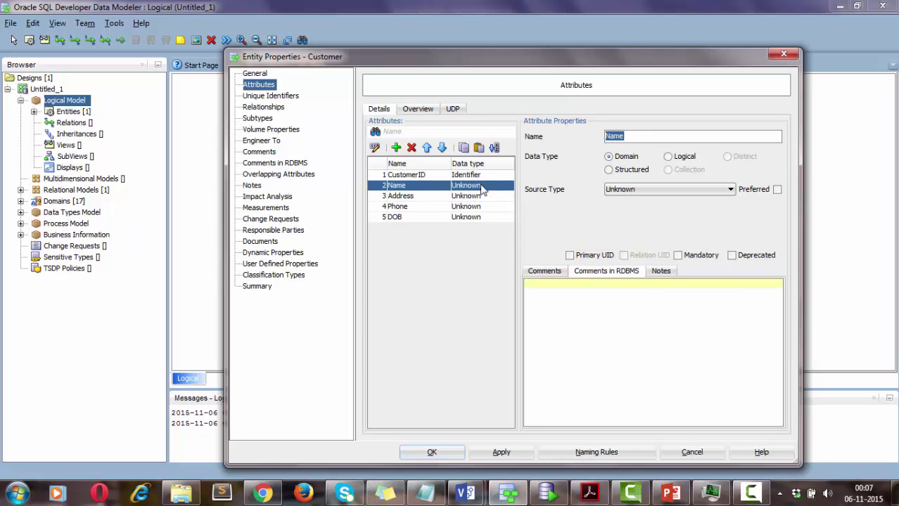
Step: Assign the Name domain to the Customer entity's Name attribute and the Address domain to its Address attribute
left_click(665, 190)
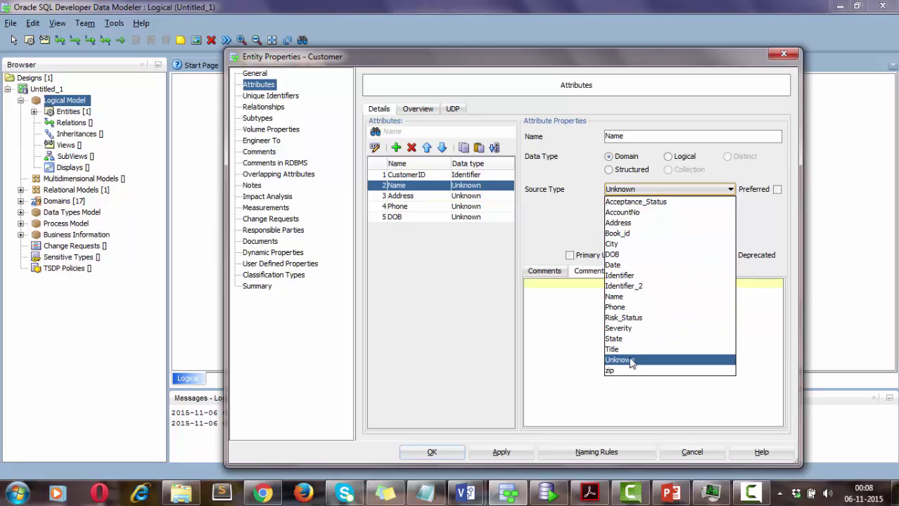
left_click(619, 296)
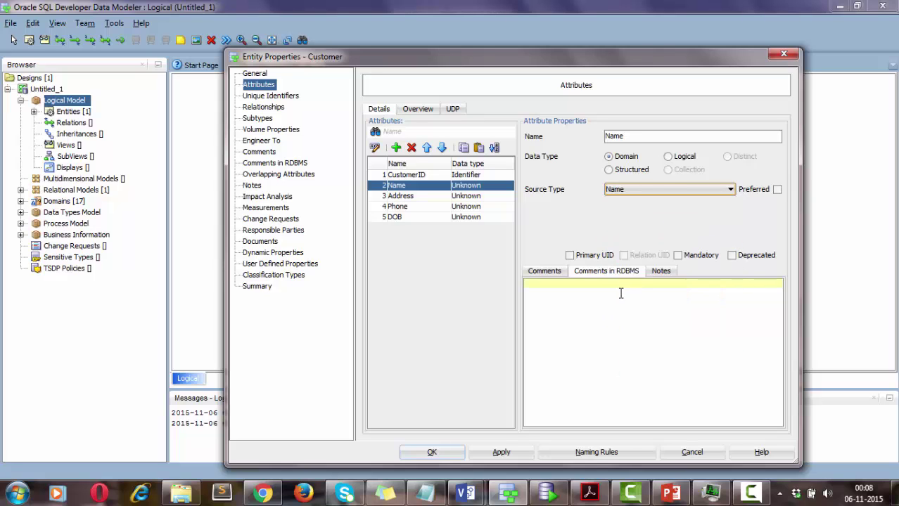
left_click(427, 197)
left_click(628, 190)
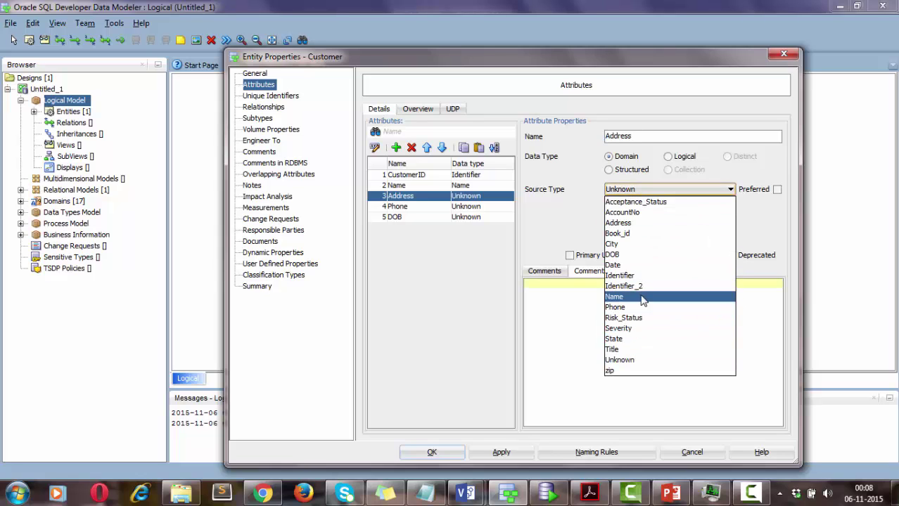
left_click(654, 224)
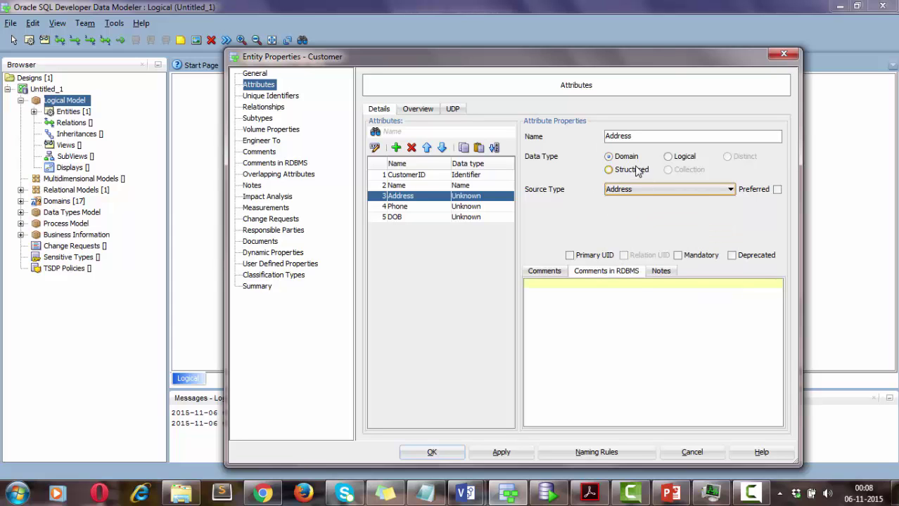
double_click(467, 197)
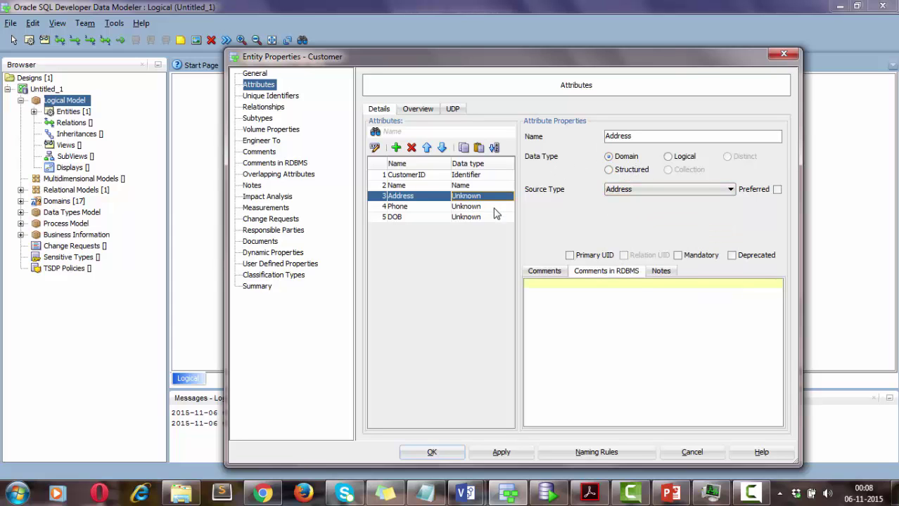
left_click(595, 434)
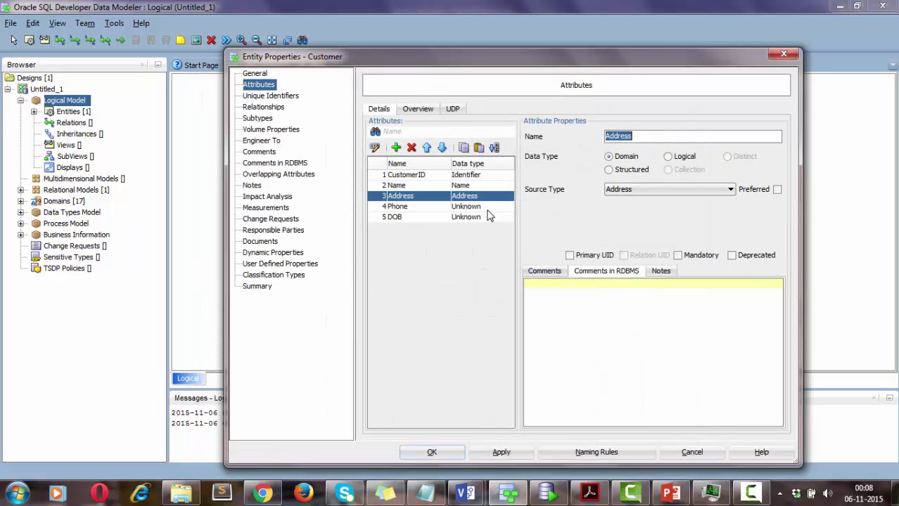
Step: Assign the Phone domain to the Phone attribute and the DOB domain to the DOB attribute
left_click(473, 207)
left_click(615, 191)
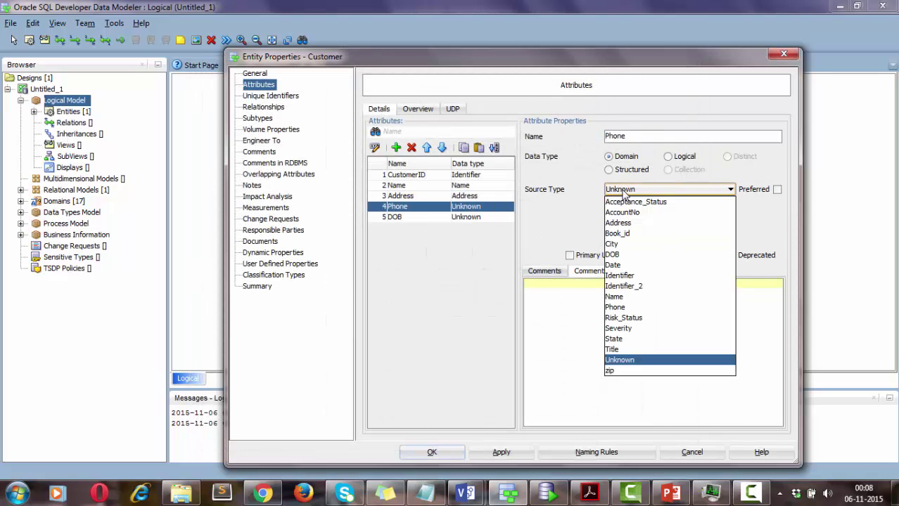
left_click(630, 307)
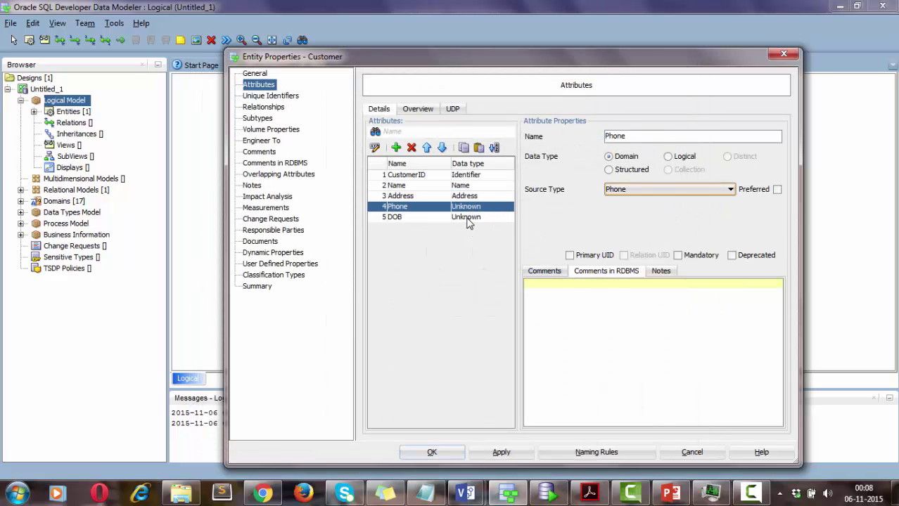
left_click(633, 190)
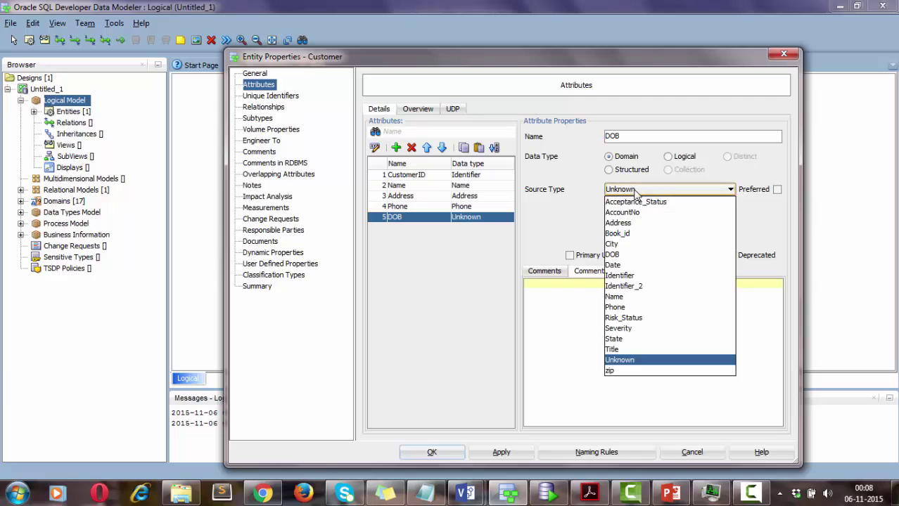
left_click(621, 255)
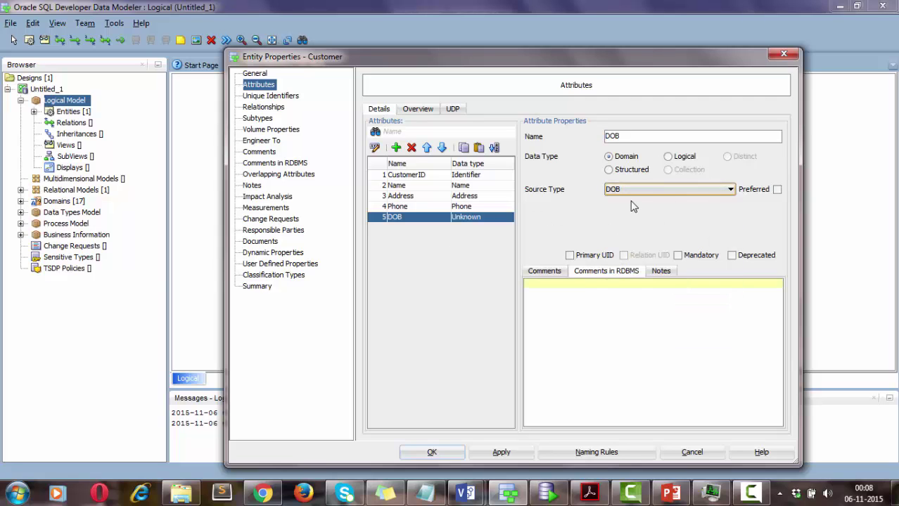
Step: Add a Username attribute to the Customer entity with the logical data type VARCHAR
left_click(395, 148)
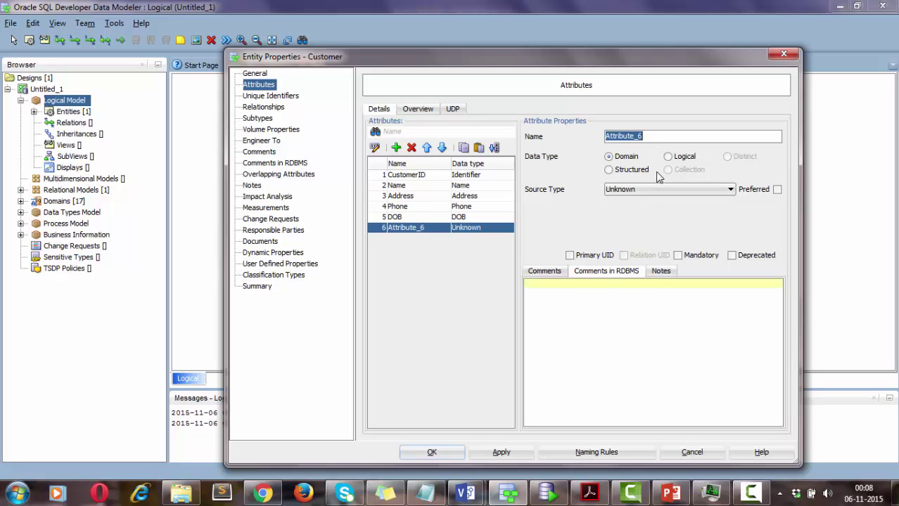
type("Username")
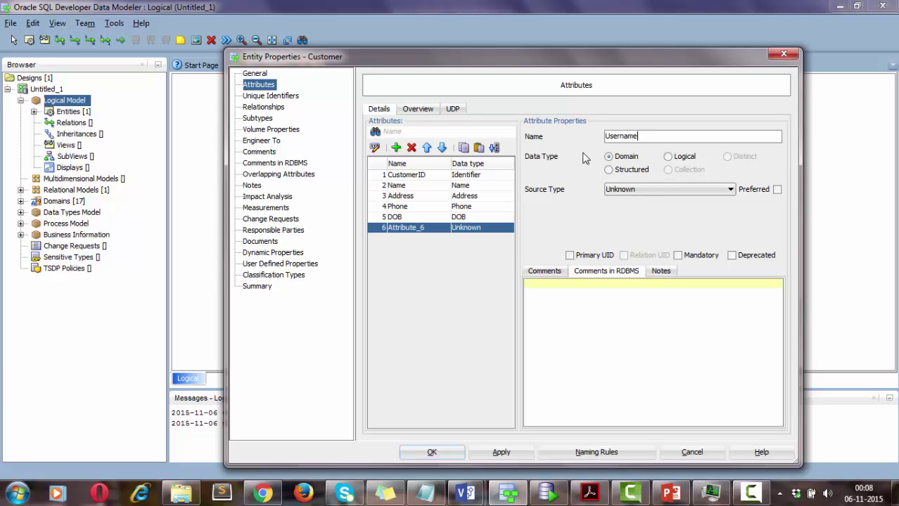
left_click(673, 157)
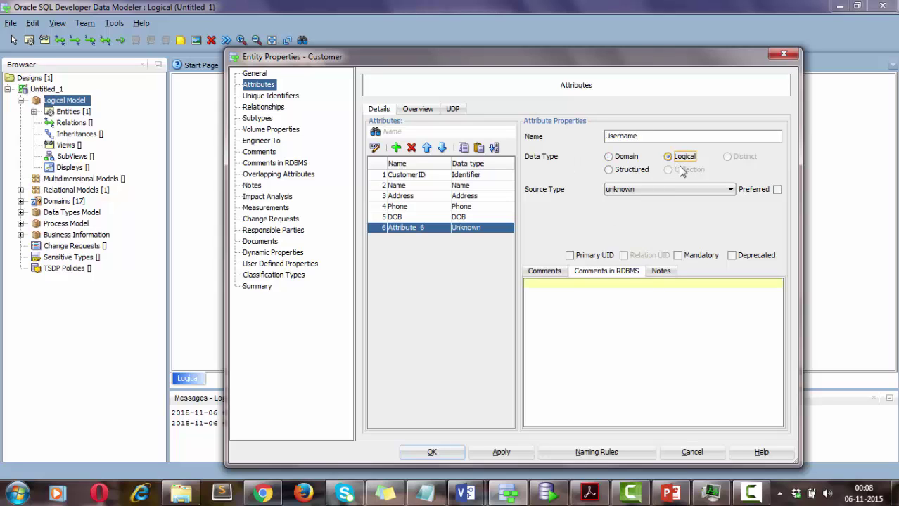
left_click(652, 191)
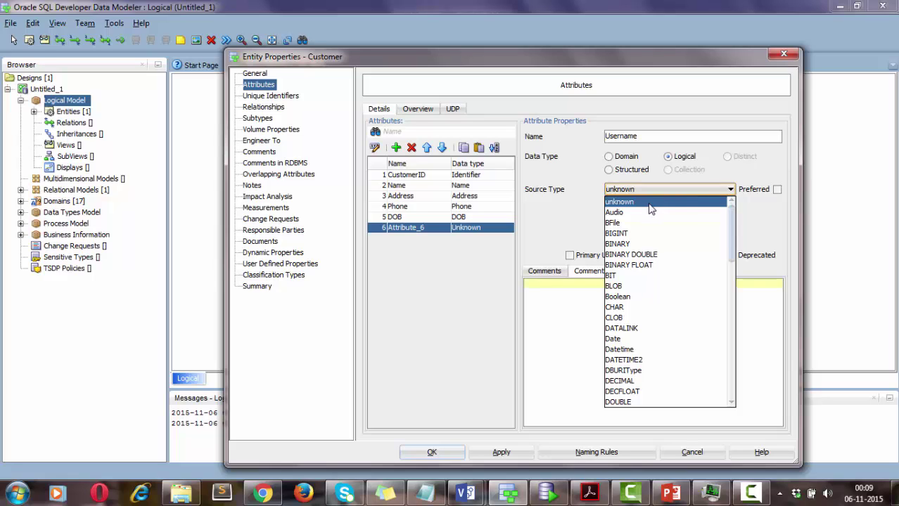
left_click_drag(734, 247, 733, 263)
key("v")
key("v")
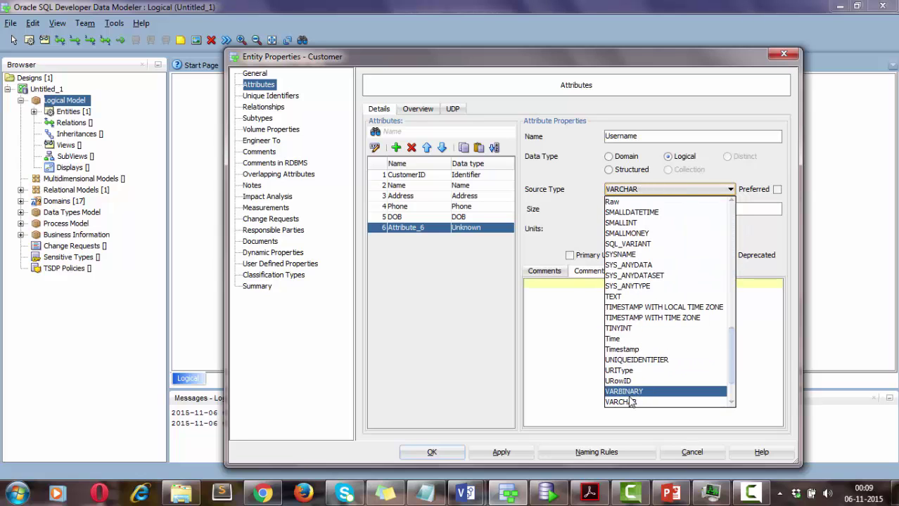
left_click(631, 402)
Step: Set the Username attribute's size to 30, make it mandatory, and save the Customer entity's properties
left_click(635, 208)
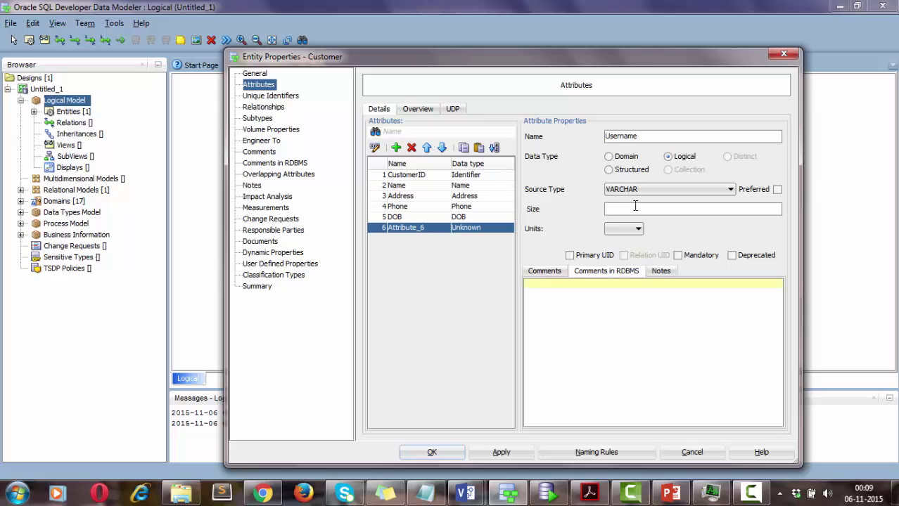
left_click(678, 256)
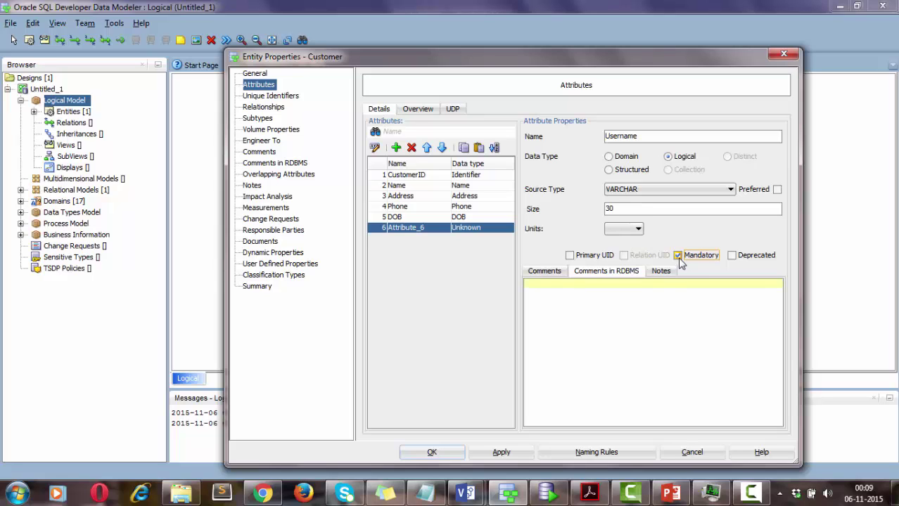
left_click(501, 452)
left_click(443, 451)
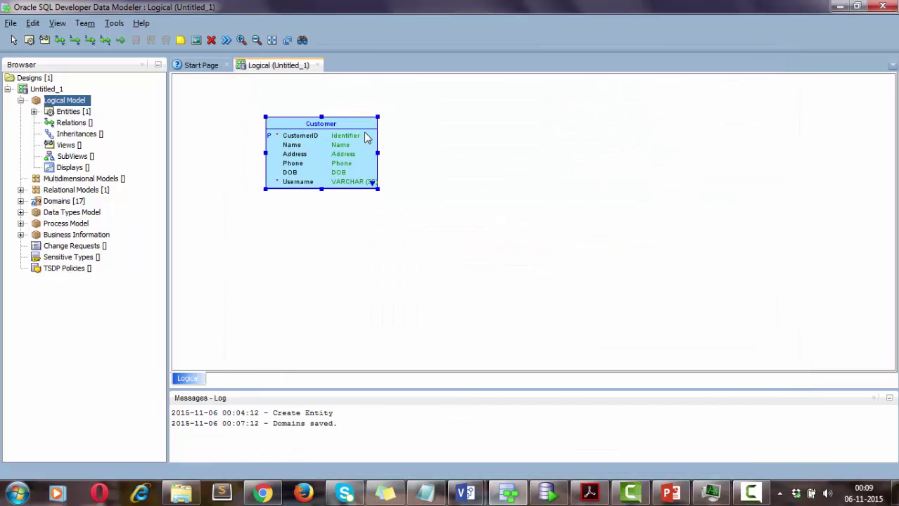
Step: Create a second entity beside Customer and name it Accounts, checking the Account entity in Project_ER.vsdx
left_click(29, 40)
left_click(535, 147)
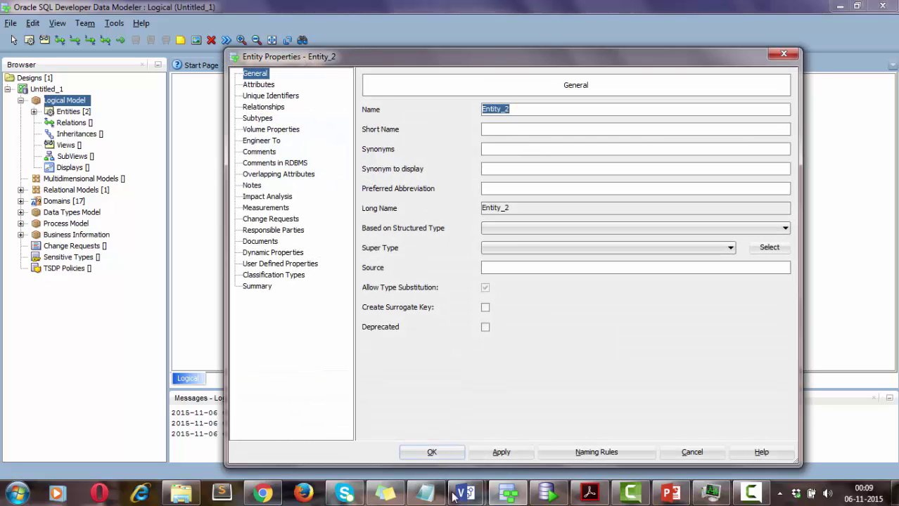
mouse_move(464, 495)
left_click(518, 442)
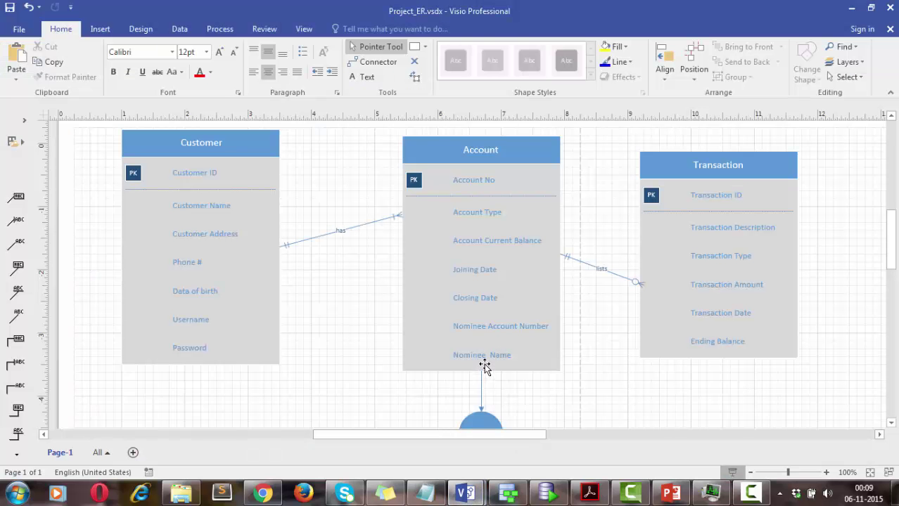
key("alt+Tab")
type("Ac")
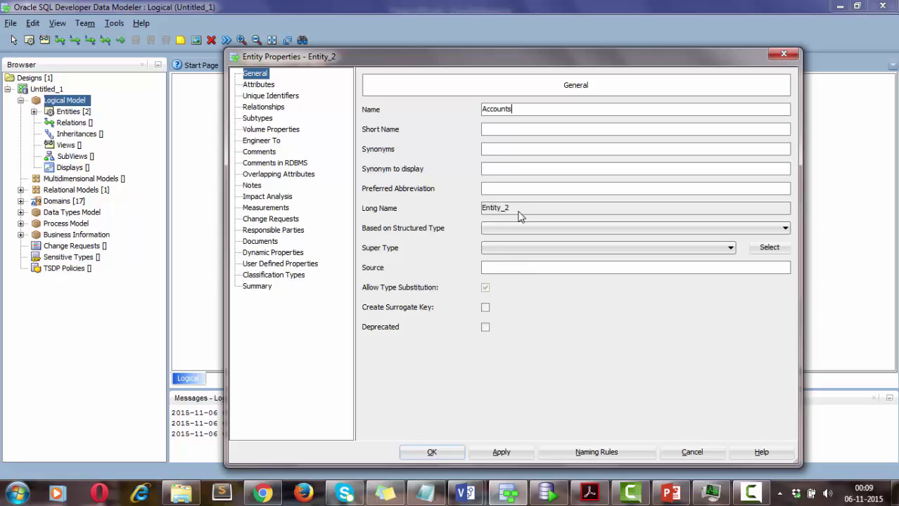
Step: Add an AccountID attribute to the Accounts entity, assign it the Identifier domain and mark it as Primary UID
left_click(269, 86)
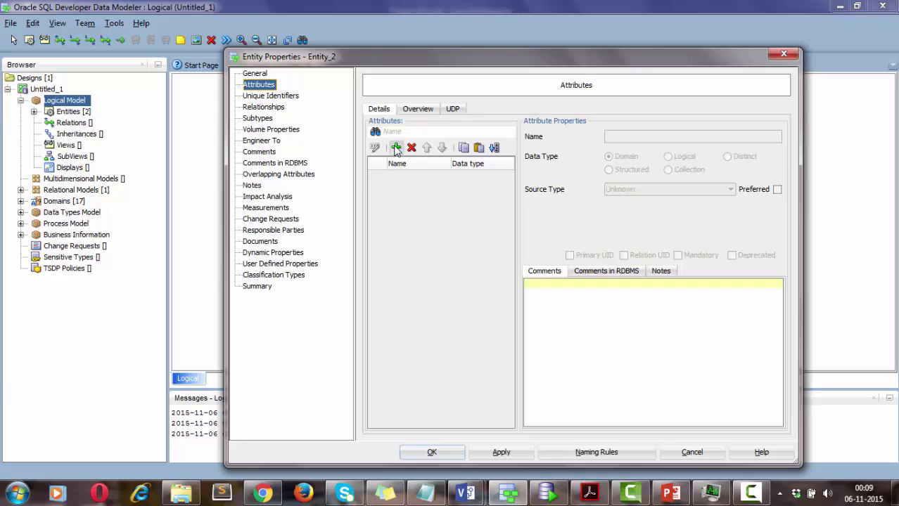
left_click(395, 148)
type("AccountID")
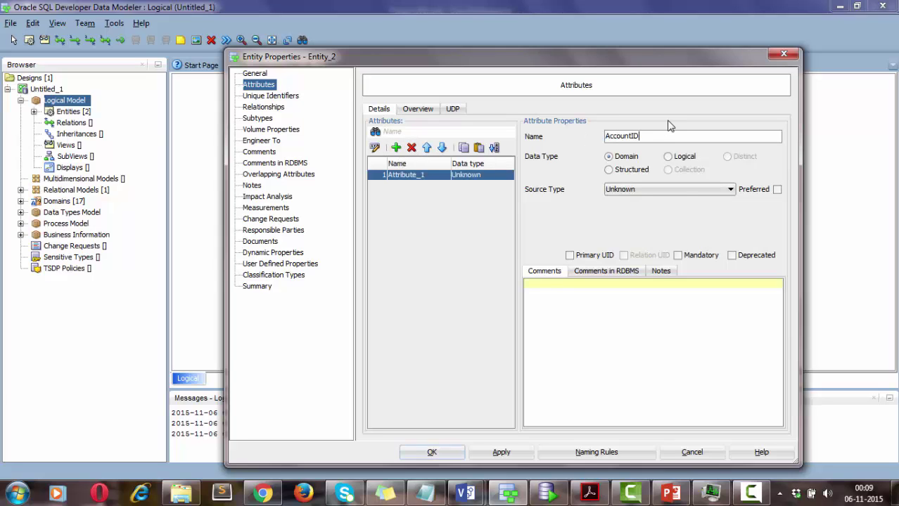
left_click(673, 190)
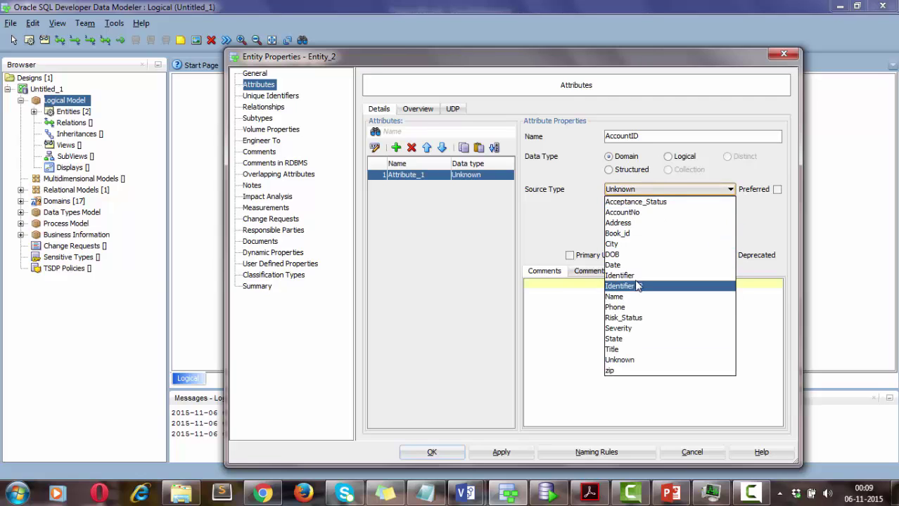
left_click(636, 287)
left_click(569, 255)
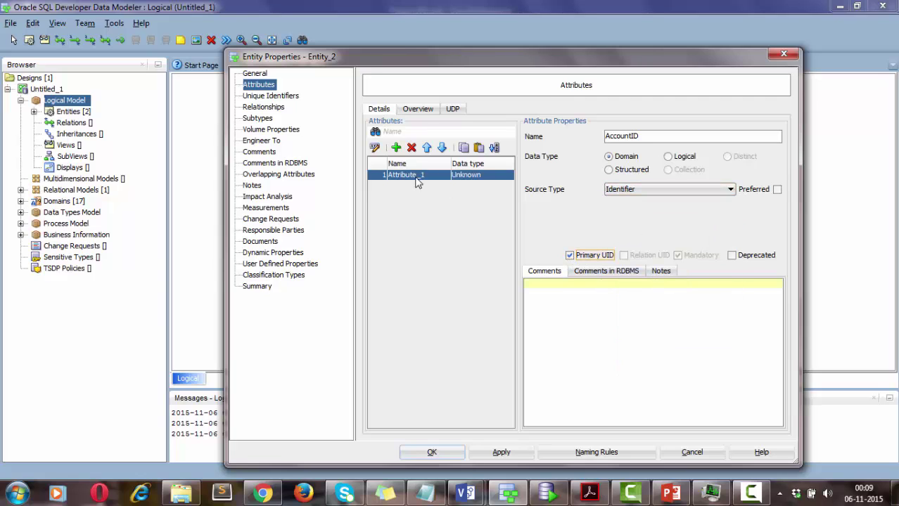
Step: Add a second attribute to the Accounts entity and check the remaining Account fields in Project_ER.vsdx
left_click(396, 148)
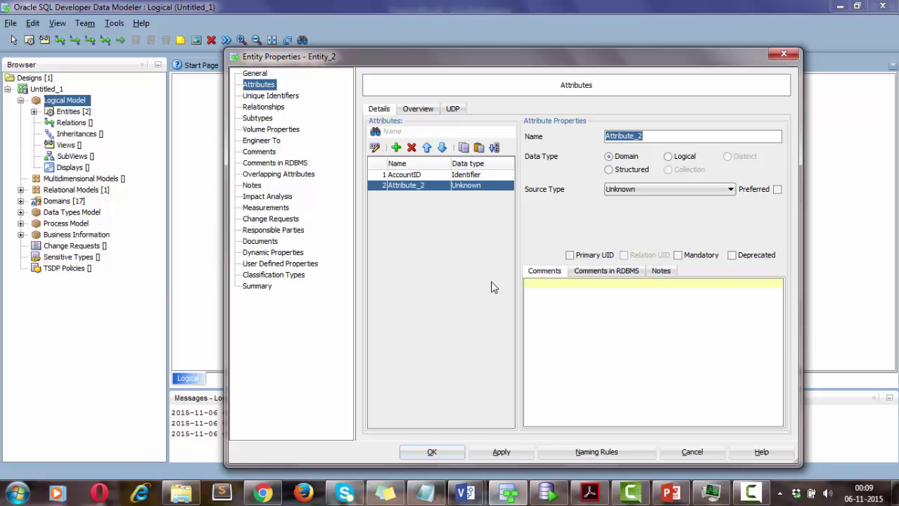
mouse_move(469, 492)
left_click(520, 450)
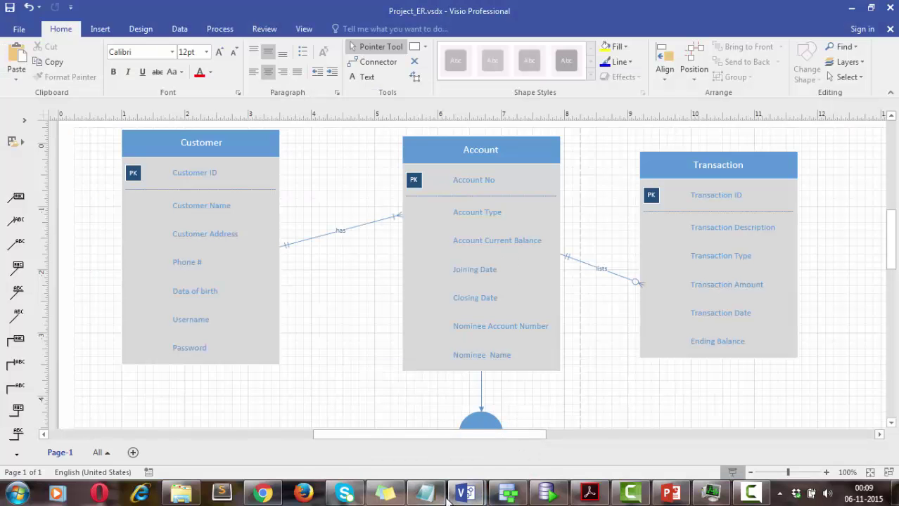
mouse_move(455, 492)
left_click(508, 493)
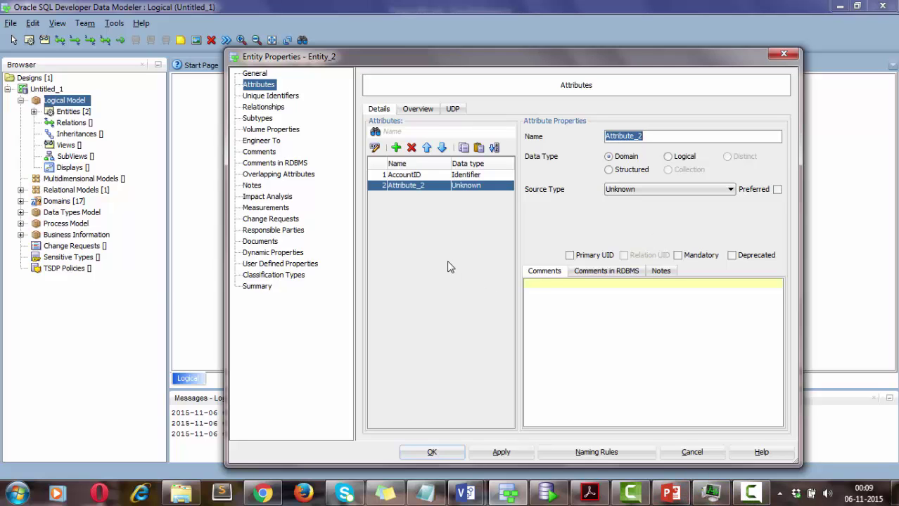
mouse_move(465, 492)
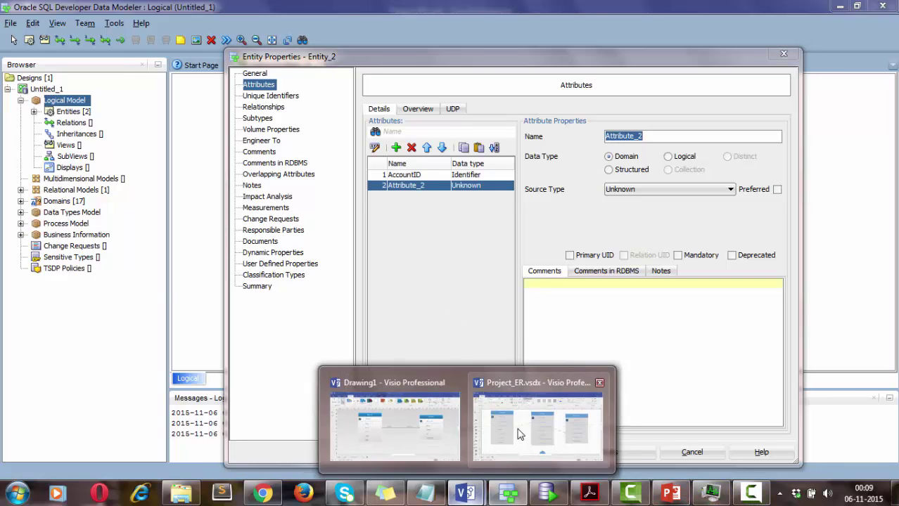
left_click(518, 427)
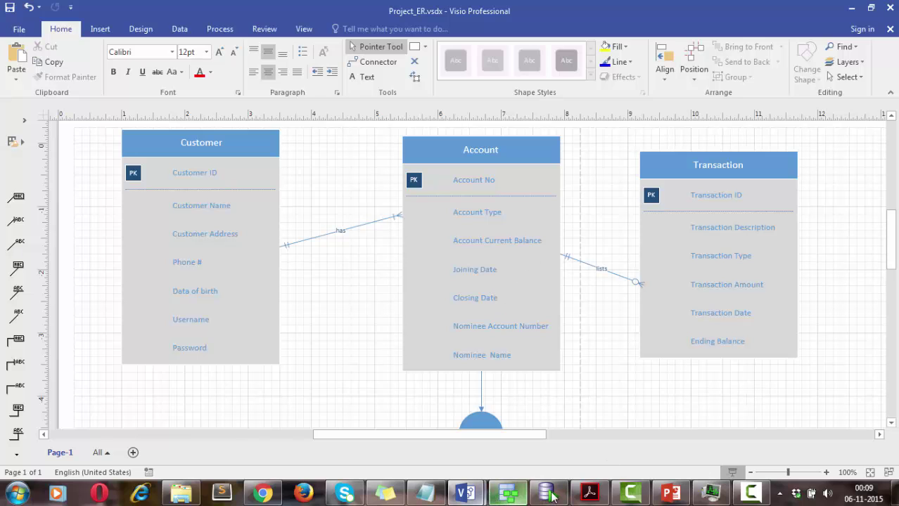
left_click(751, 496)
left_click(609, 392)
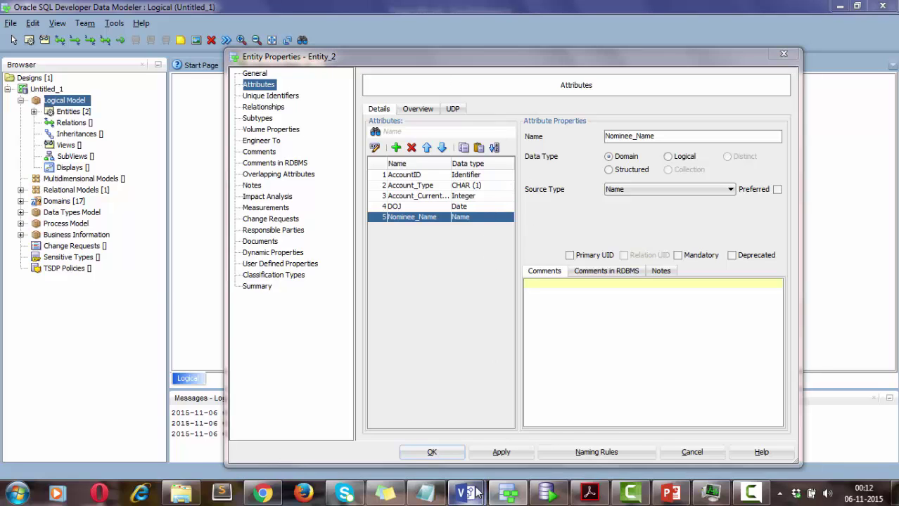
Step: Compare the Account fields in Project_ER.vsdx with the new entity's attribute list and examine the Account_Type attribute's properties
mouse_move(470, 496)
left_click(520, 439)
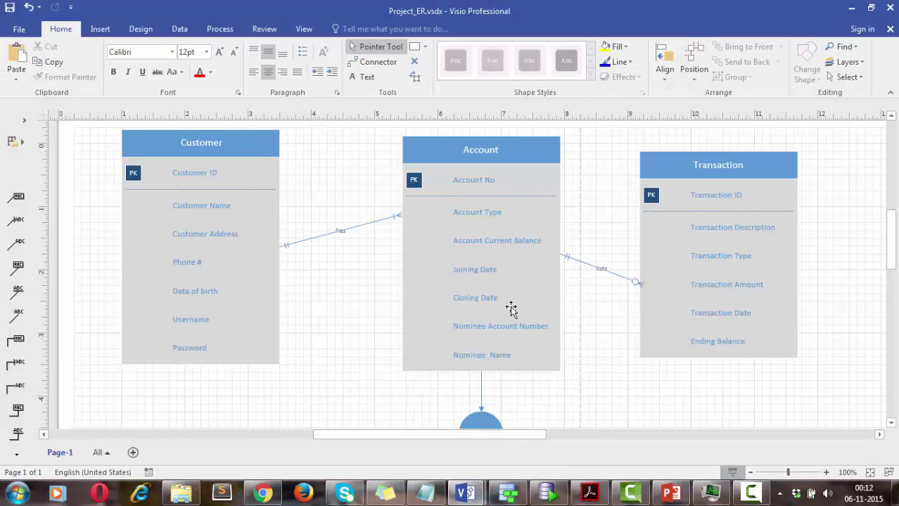
left_click(508, 495)
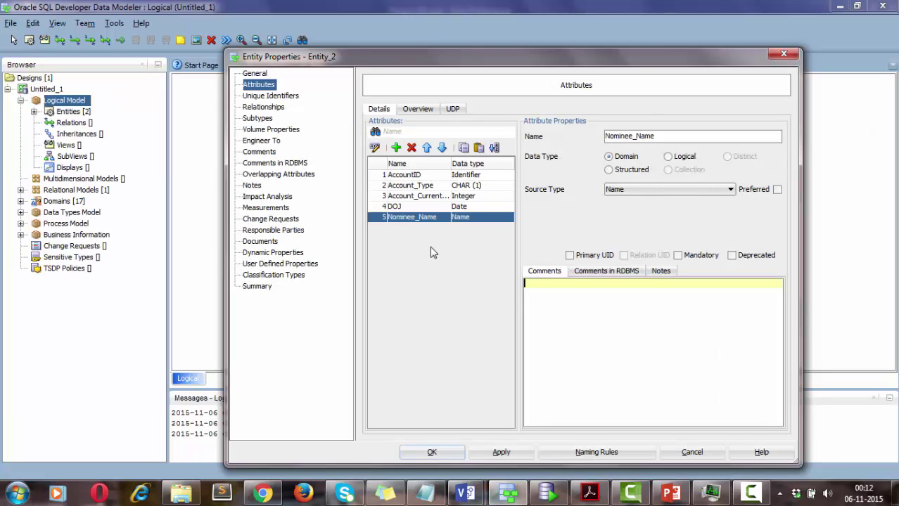
left_click_drag(391, 55, 349, 86)
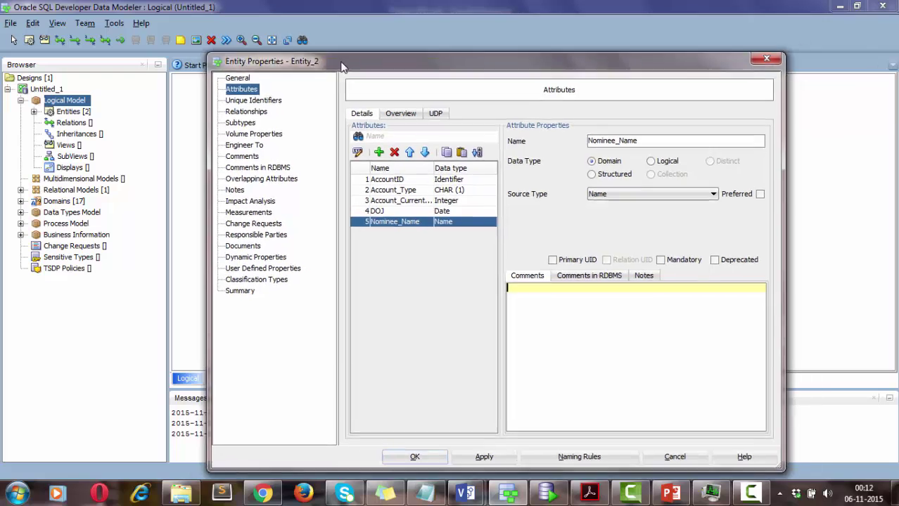
left_click(391, 218)
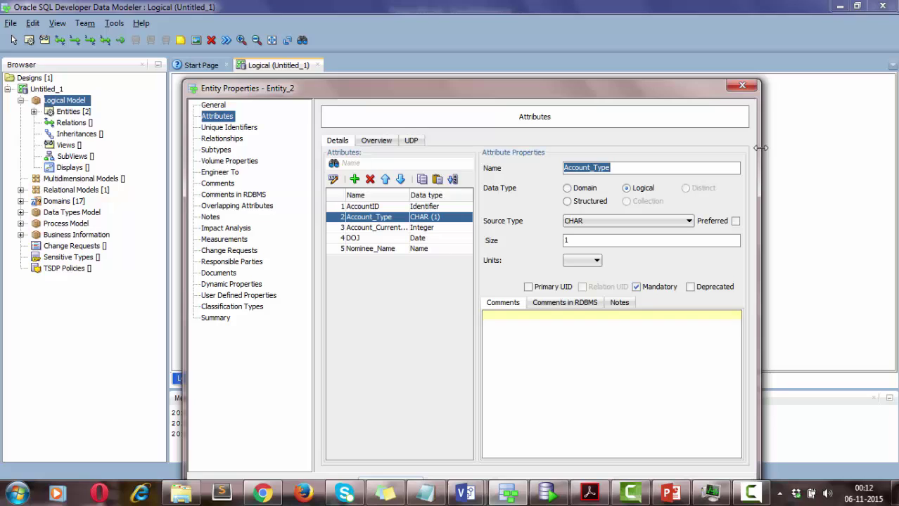
Step: Apply the attribute definitions of the Accounts entity and close its properties
left_click_drag(760, 148, 774, 148)
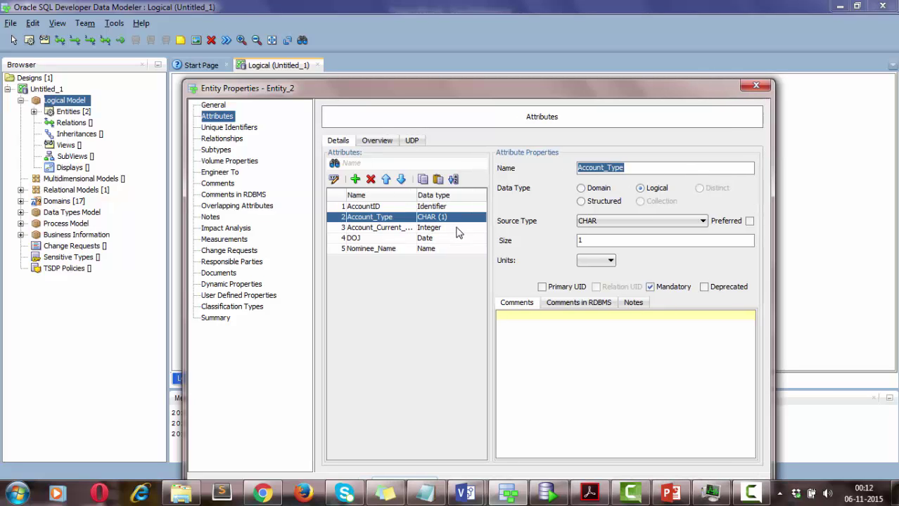
left_click_drag(576, 84, 599, 63)
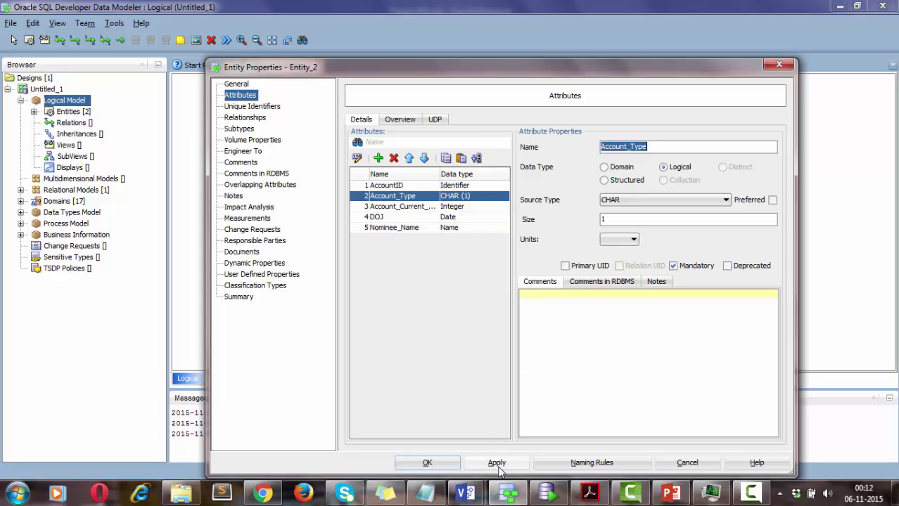
left_click(497, 463)
left_click(427, 463)
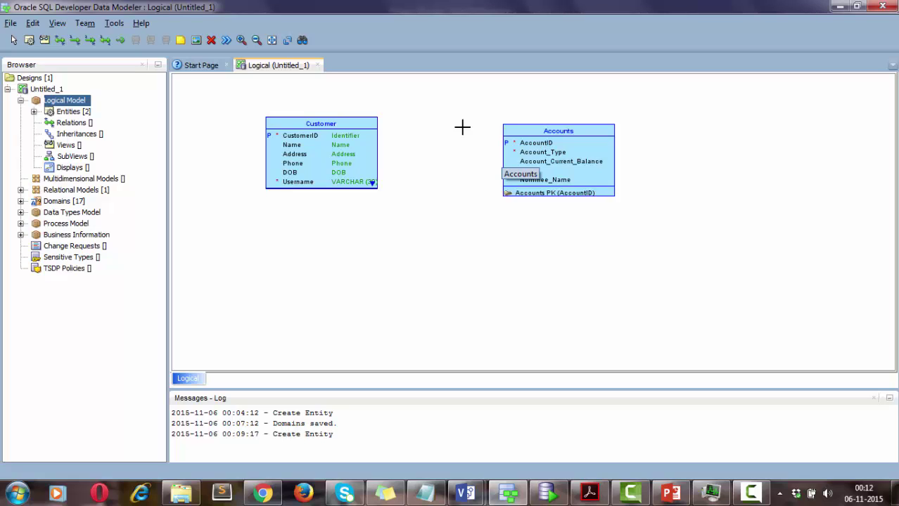
Step: Create a non-identifying 1:N relation from Customer to Accounts, named customer-accounts, with Accounts.Accounts PK as the target key
left_click(90, 41)
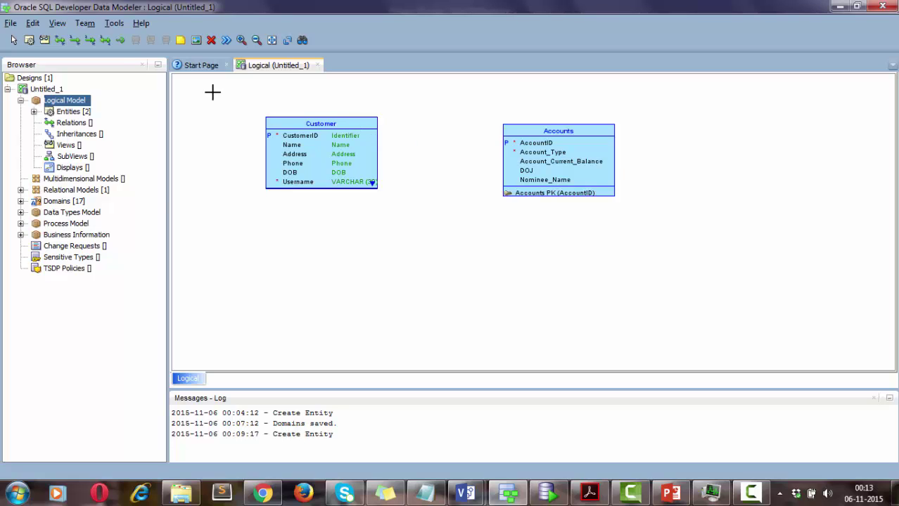
left_click(75, 40)
left_click(352, 137)
left_click(550, 153)
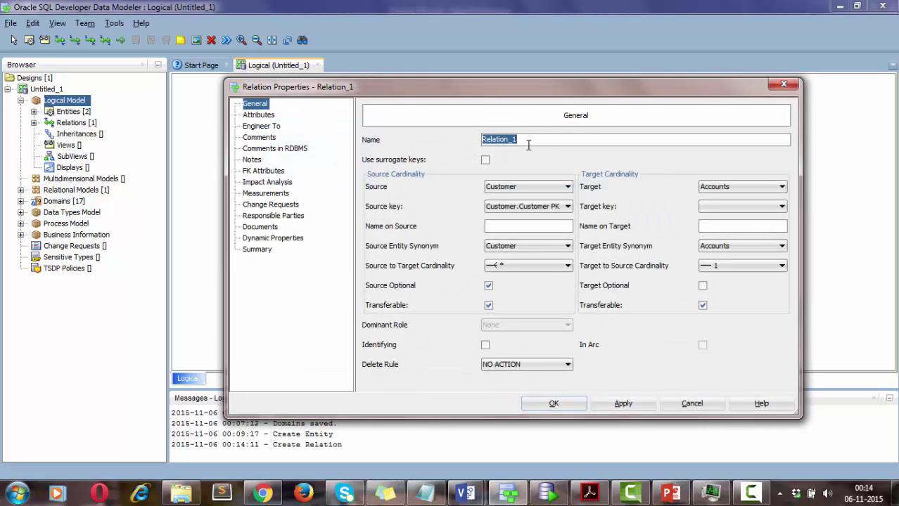
type("customer-accounts")
left_click(742, 206)
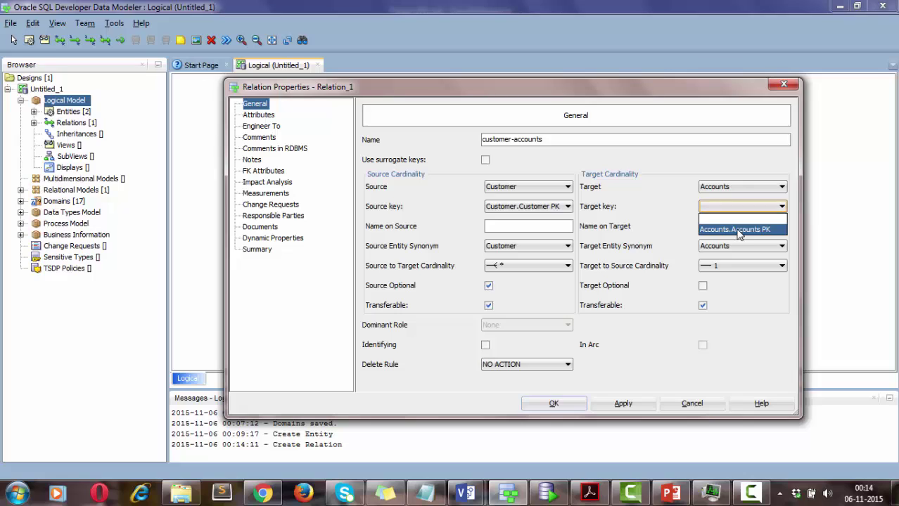
left_click(739, 227)
Step: Label the relation "has" on the source side and "belongs_to" on the target side
left_click(530, 226)
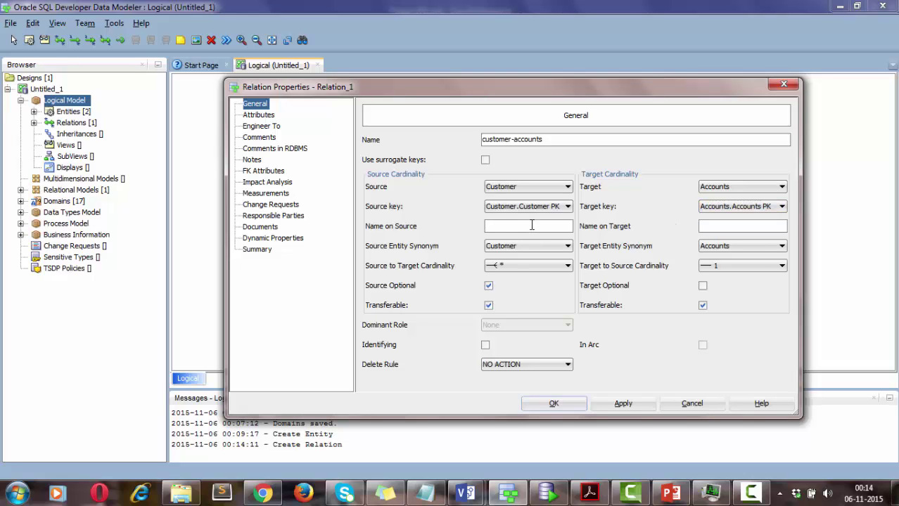
type("has")
type("belongs_to")
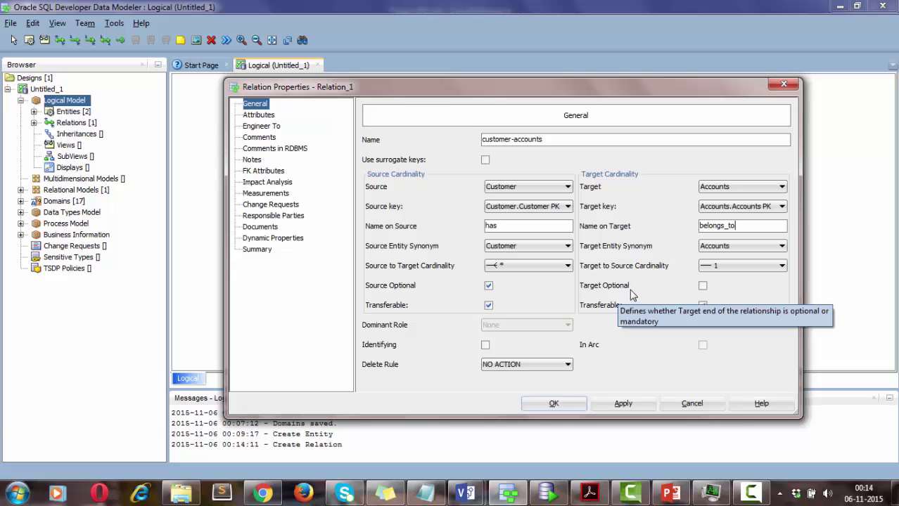
Step: Make the relation's source mandatory and its target optional, and apply the relation properties
left_click_drag(539, 90, 511, 112)
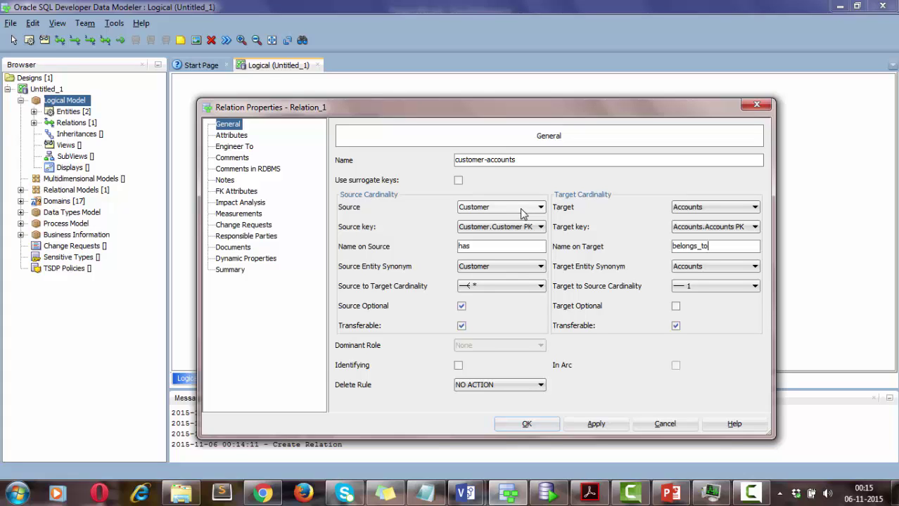
left_click(461, 307)
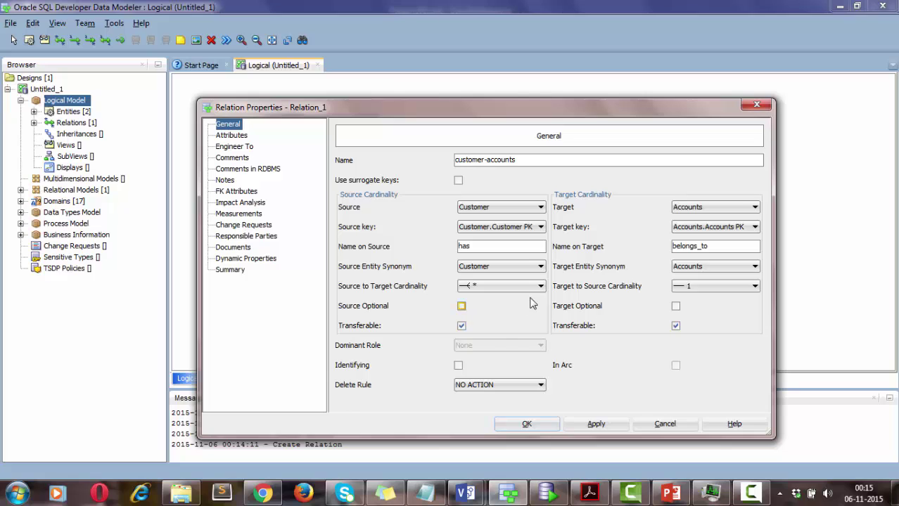
left_click_drag(543, 117, 562, 121)
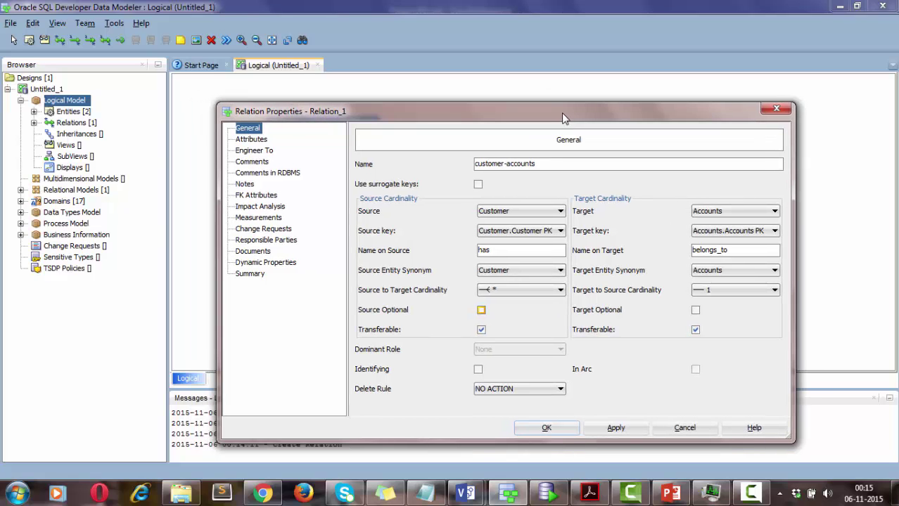
left_click(695, 310)
left_click(629, 429)
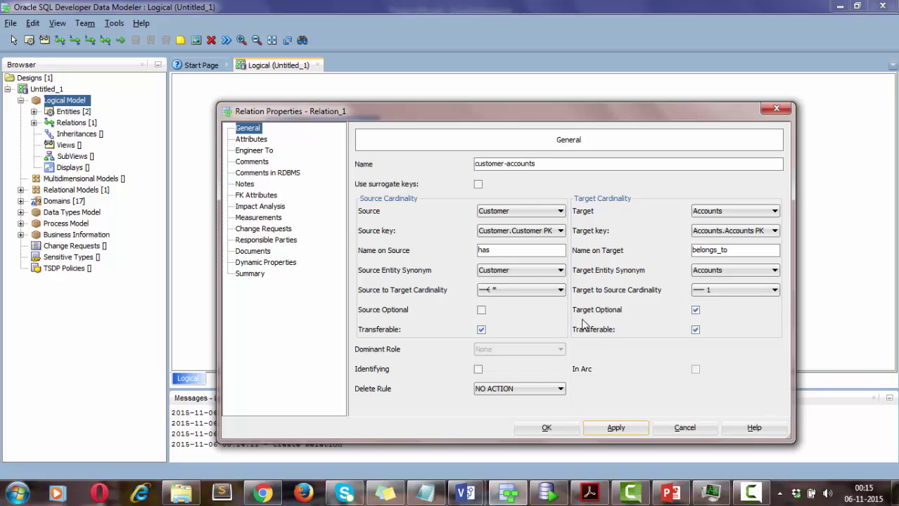
left_click_drag(530, 114, 543, 130)
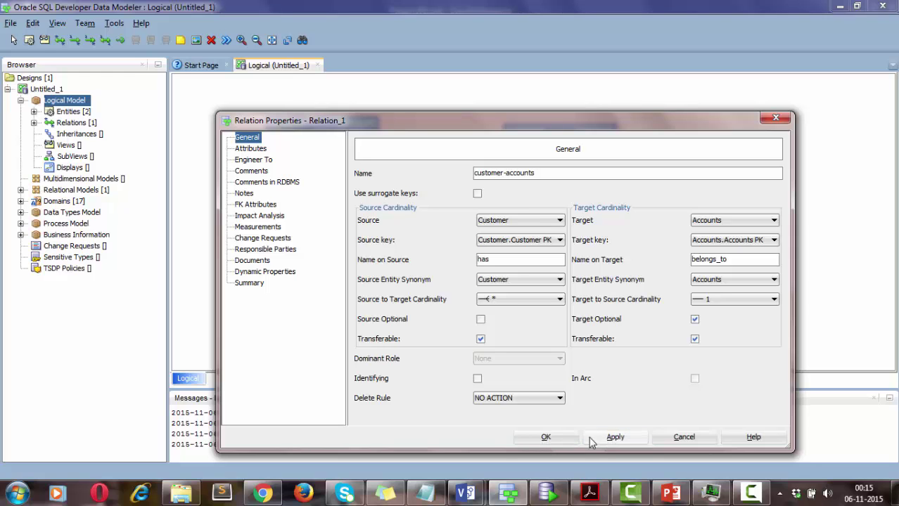
left_click(552, 438)
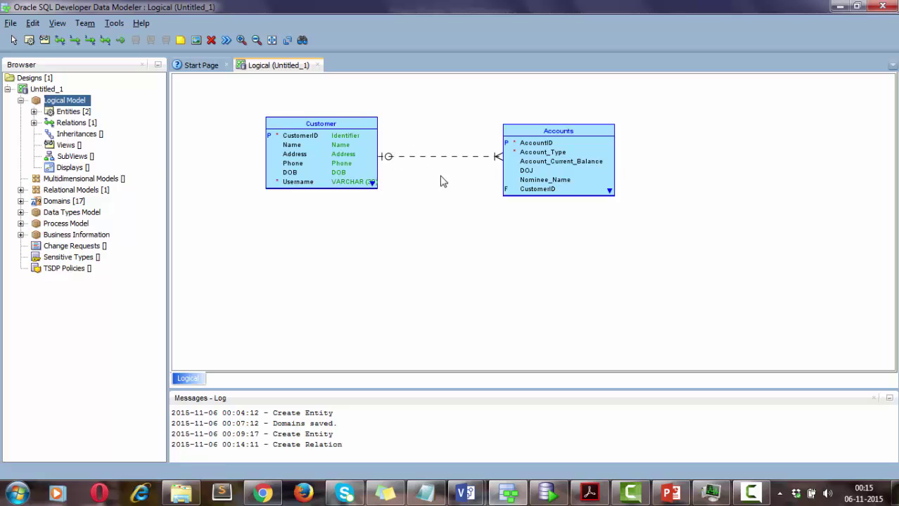
Step: Show relation labels on the logical diagram and move the Accounts entity farther from Customer
right_click(222, 128)
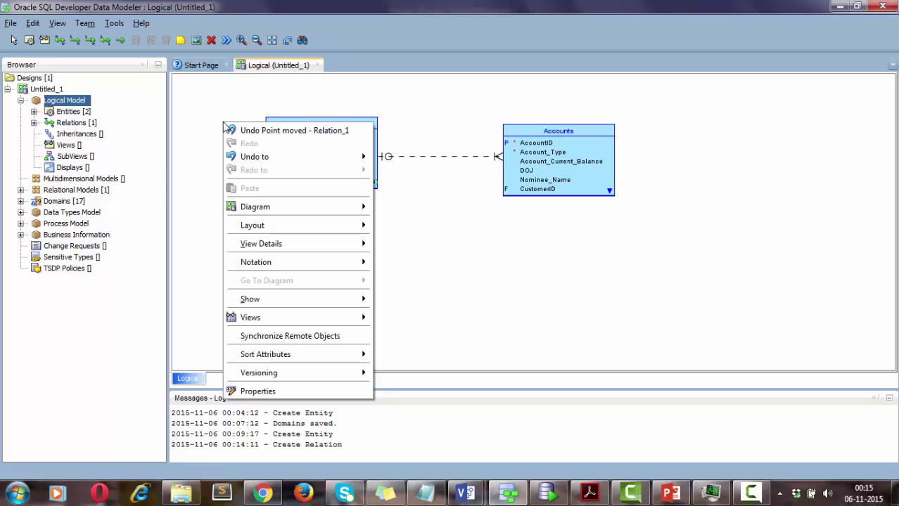
mouse_move(280, 304)
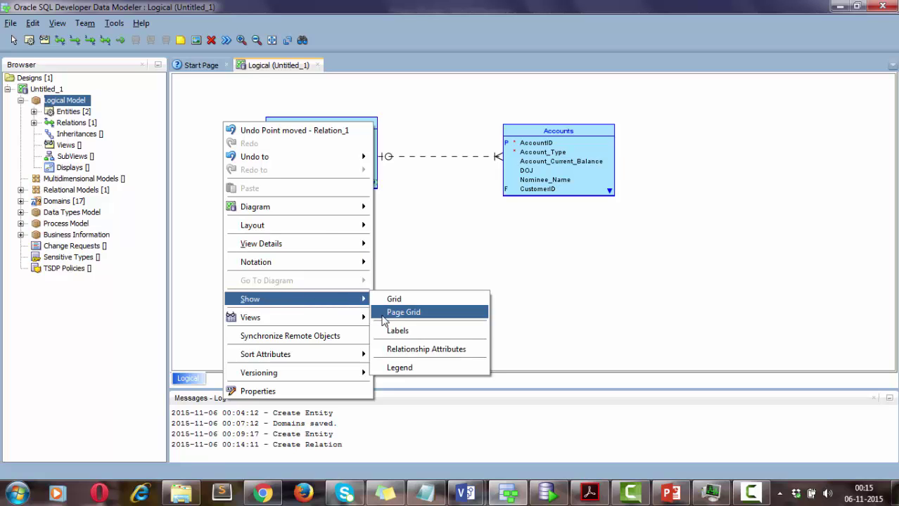
left_click(400, 331)
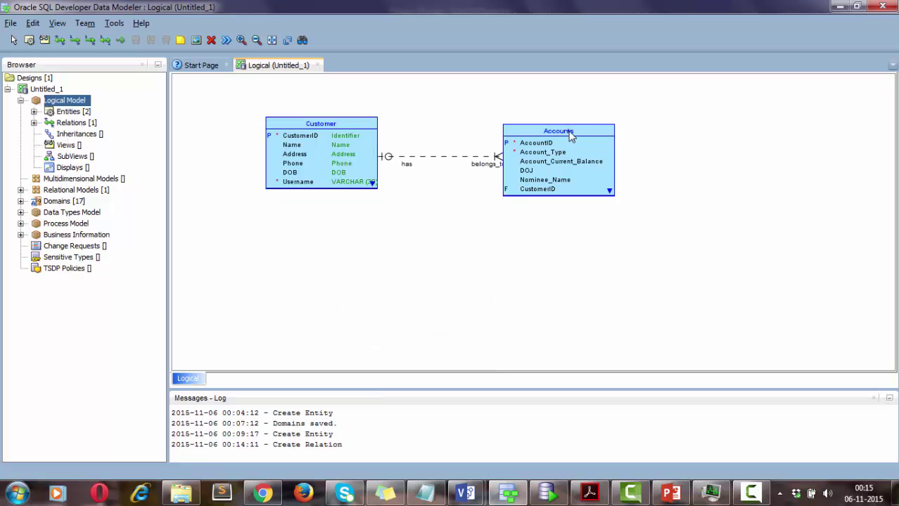
left_click_drag(571, 135, 613, 140)
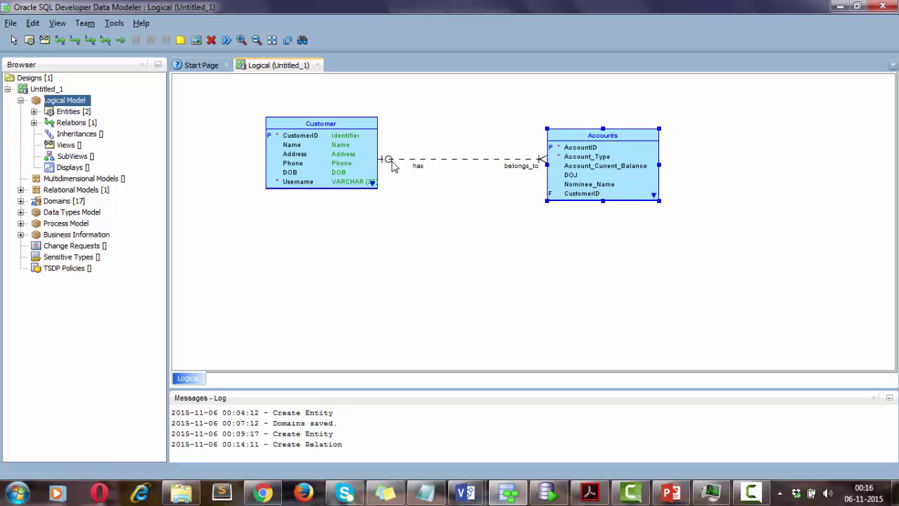
Step: Delete the customer-accounts relation between Customer and Accounts
left_click(457, 161)
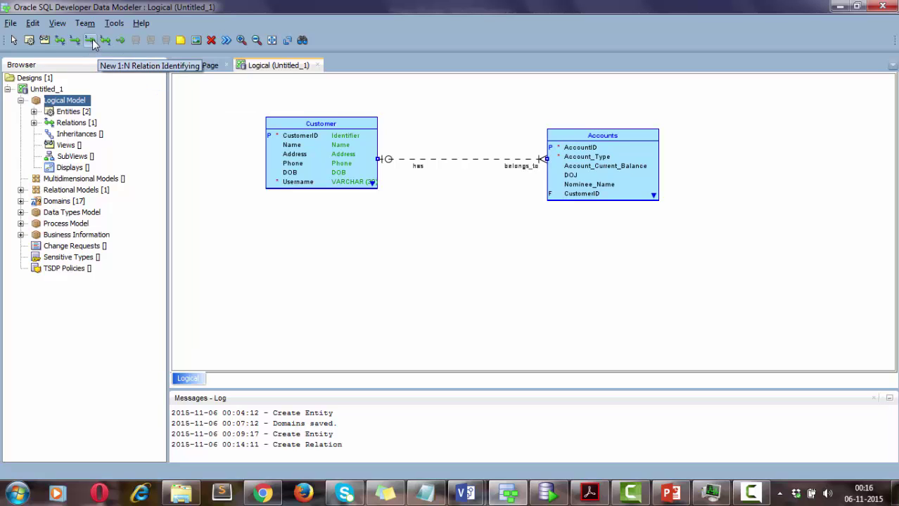
left_click(486, 160)
key("Delete")
left_click(464, 269)
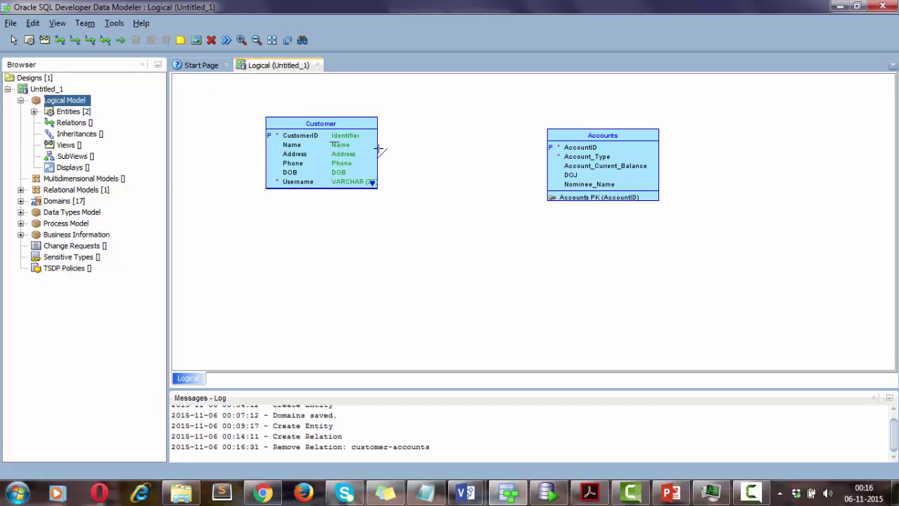
Step: Create an identifying 1:N relation from Customer to Accounts, named customer-accounts, with Accounts.Accounts PK as the target key
left_click(585, 156)
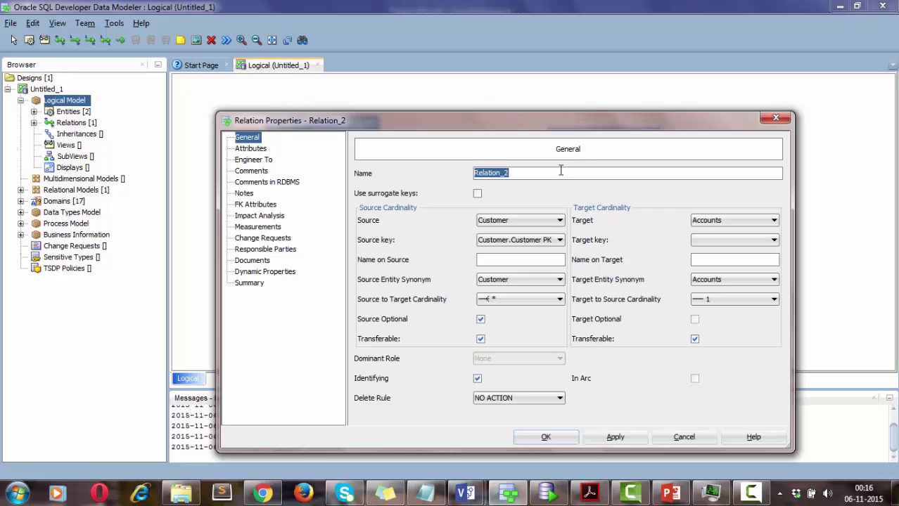
type("customer-accounts")
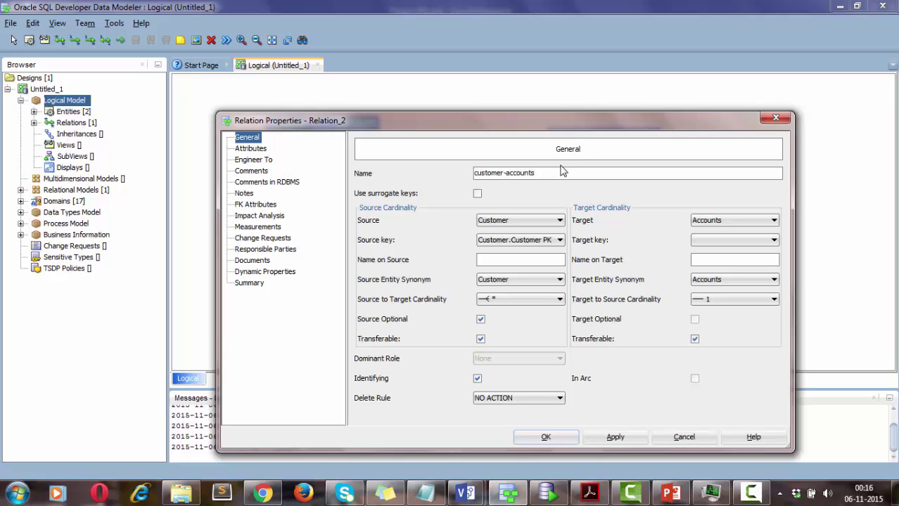
left_click(745, 240)
left_click(731, 260)
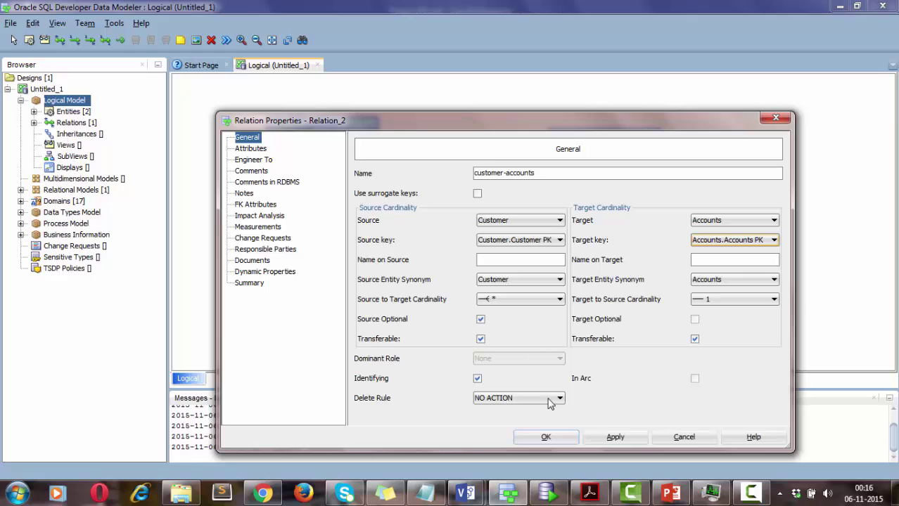
left_click(626, 441)
left_click(548, 436)
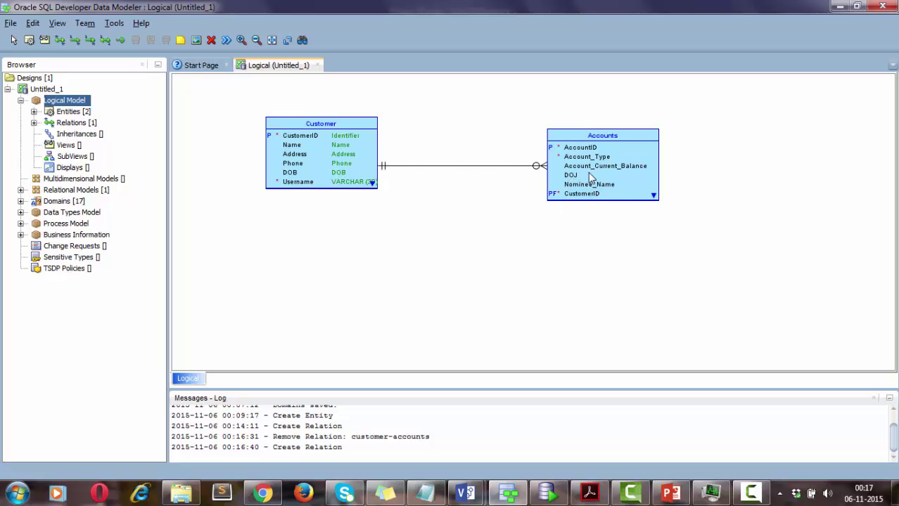
Step: Delete the identifying customer-accounts relation
left_click(479, 167)
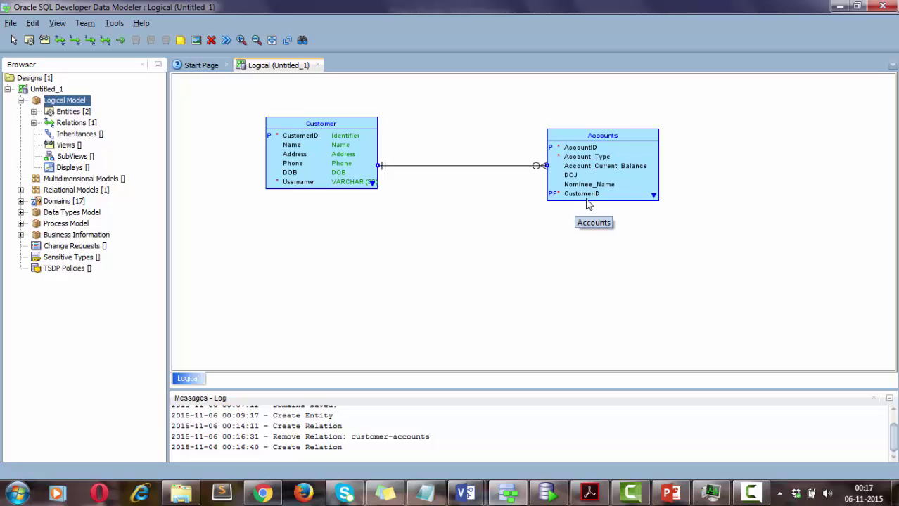
key("Delete")
left_click(460, 269)
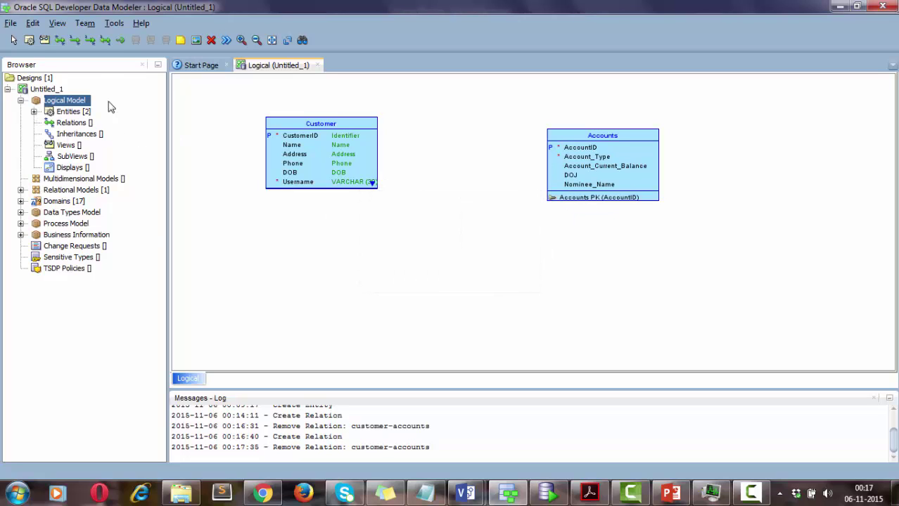
Step: Add a non-identifying 1:N relation from Customer to Accounts, name it customer-accounts and set its target key to Accounts.Accounts PK
left_click(75, 42)
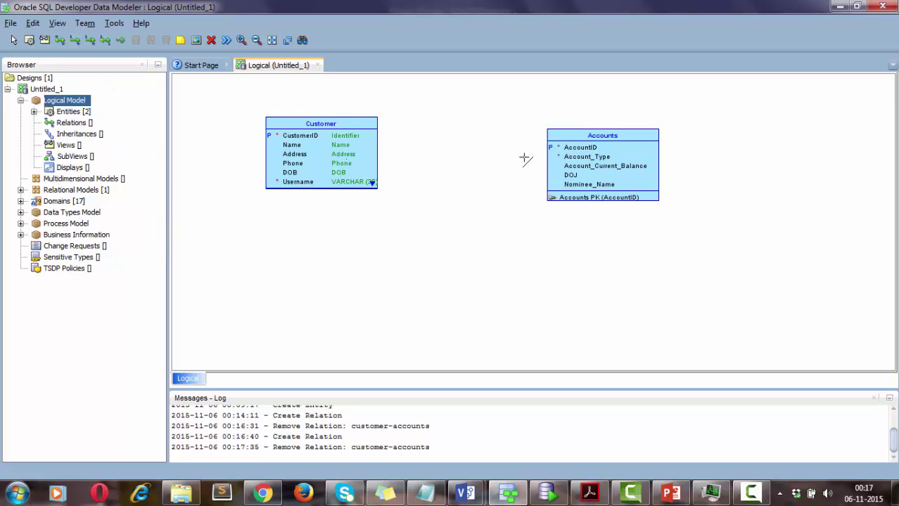
left_click(574, 172)
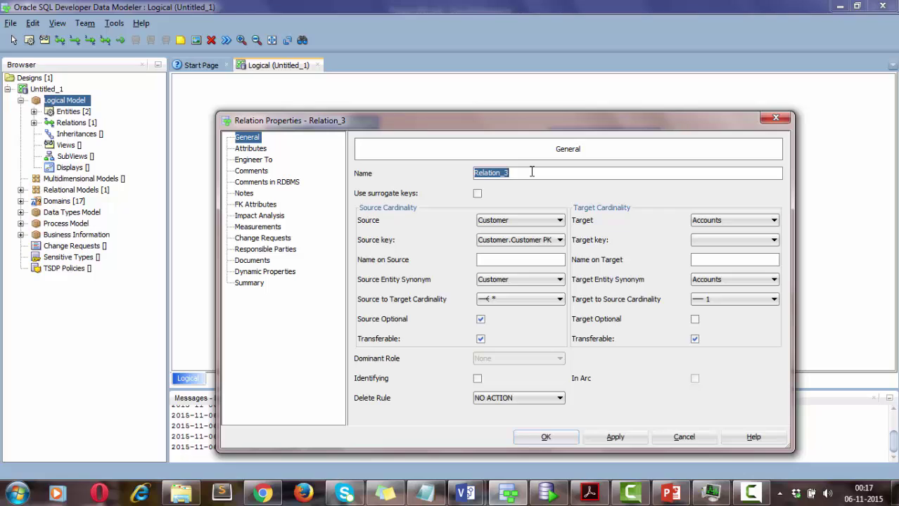
type("cu")
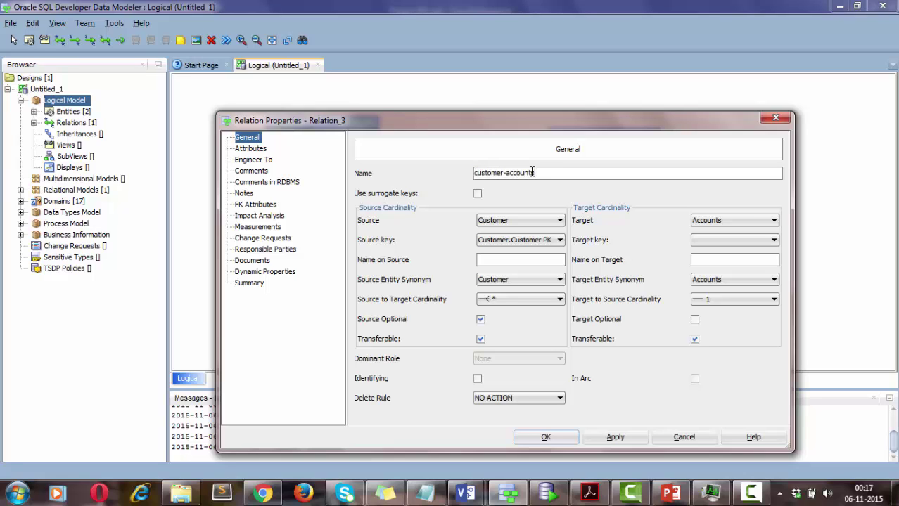
type("stomer-accounts")
left_click(732, 240)
left_click(732, 260)
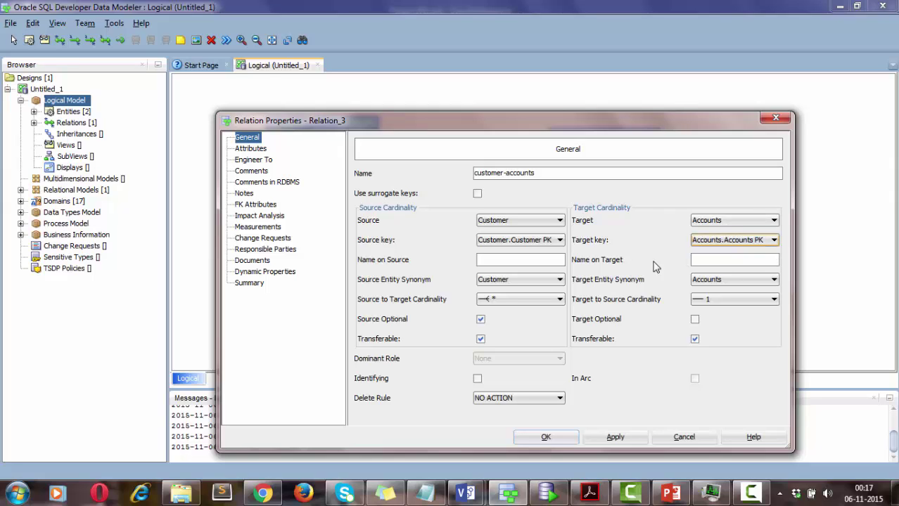
Step: Enter "has mutiple" as the relation's name on source and "belongs to" as its name on target
left_click(509, 263)
type("has mutiple")
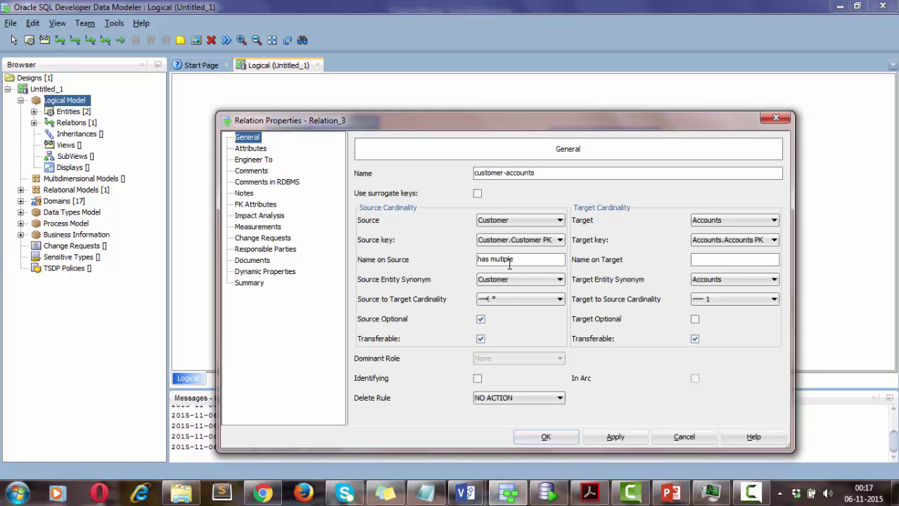
left_click(745, 263)
type("belongs to")
Step: Make the relation's source mandatory, accept its properties and shift the Accounts entity slightly upward in the diagram
left_click(480, 319)
left_click_drag(555, 121, 576, 159)
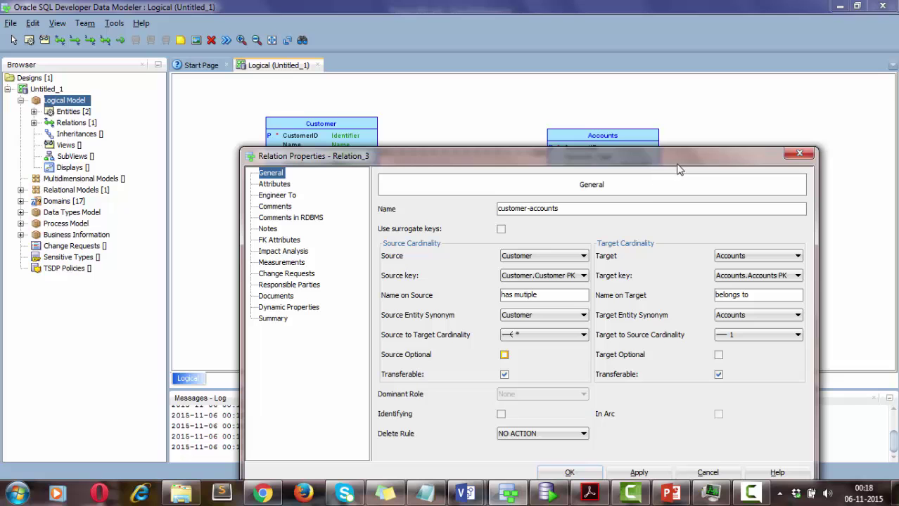
left_click_drag(595, 157, 582, 116)
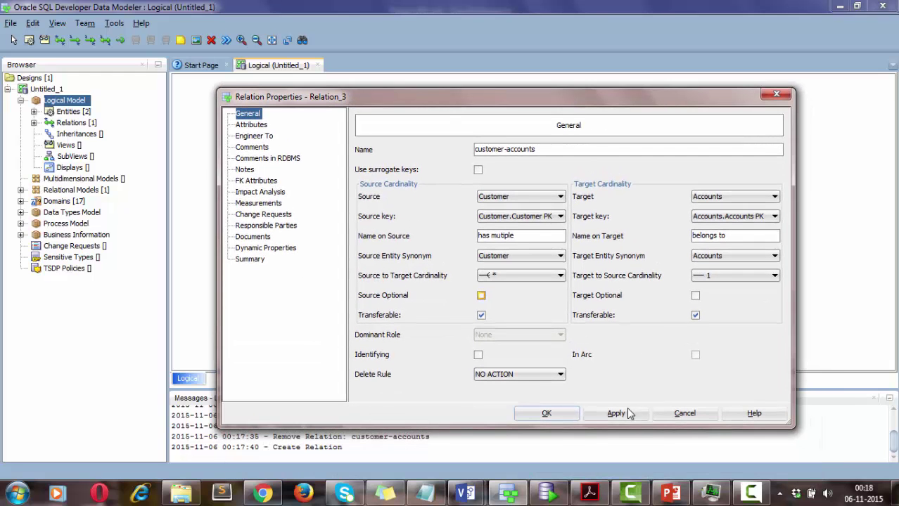
left_click(546, 410)
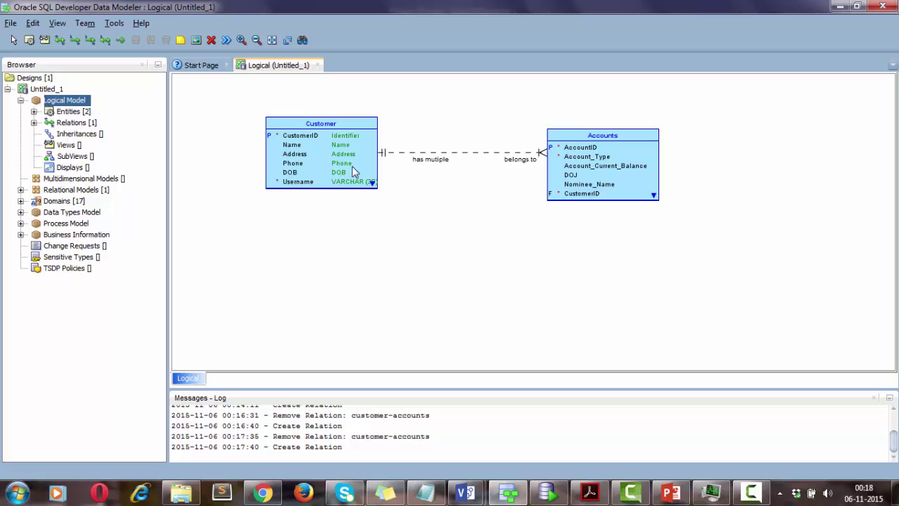
left_click_drag(621, 136, 623, 130)
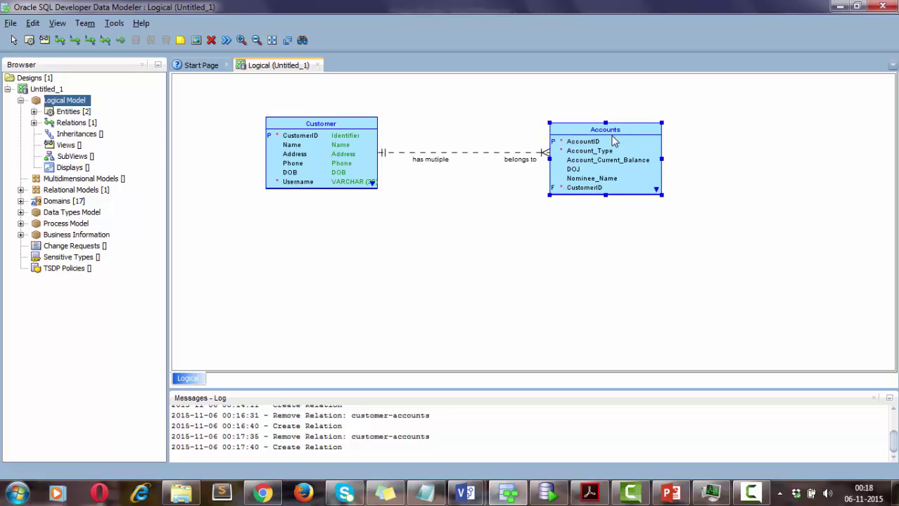
Step: Check the notation options available for the logical diagram
right_click(212, 166)
mouse_move(292, 301)
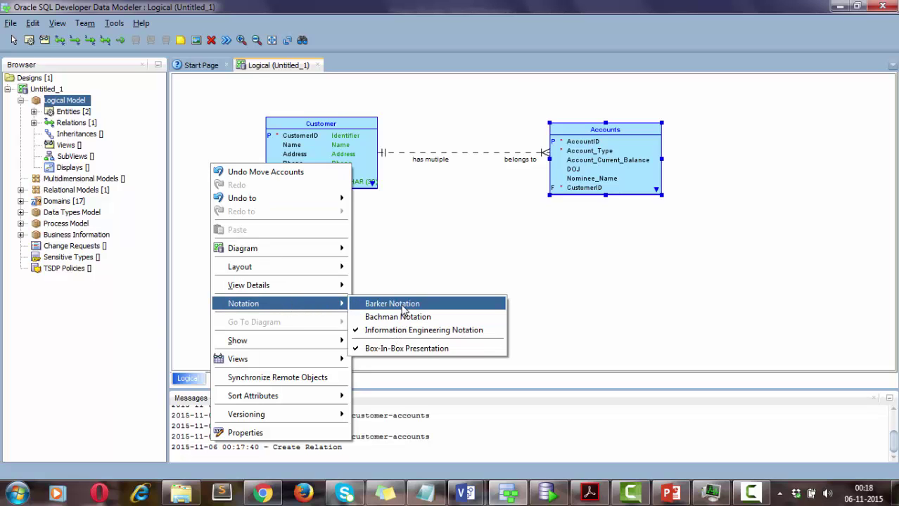
left_click(458, 225)
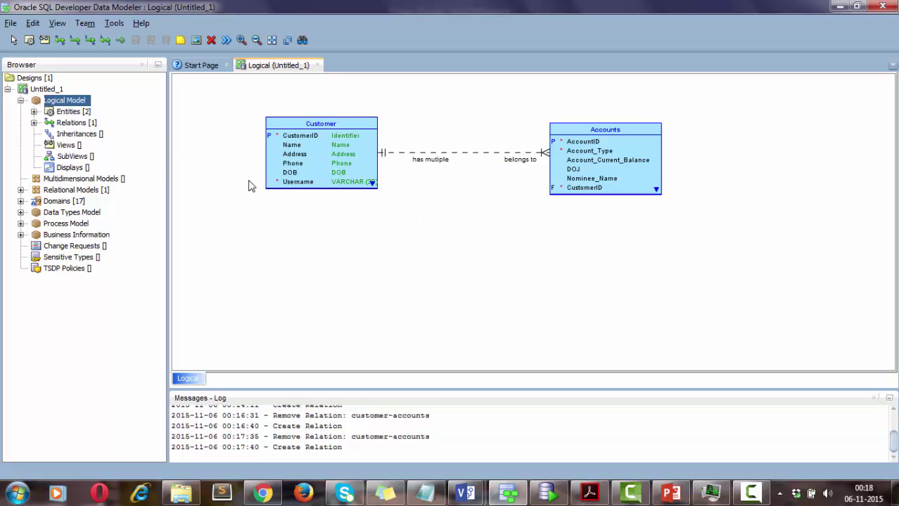
Step: Add a new entity below the Customer and Accounts entities and name it Checking_Account
left_click(29, 41)
left_click(406, 270)
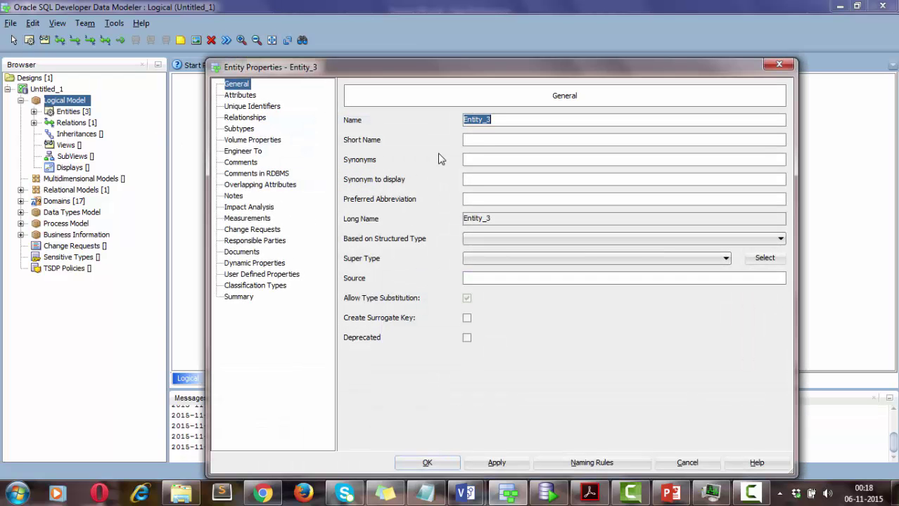
type("Checking_Account")
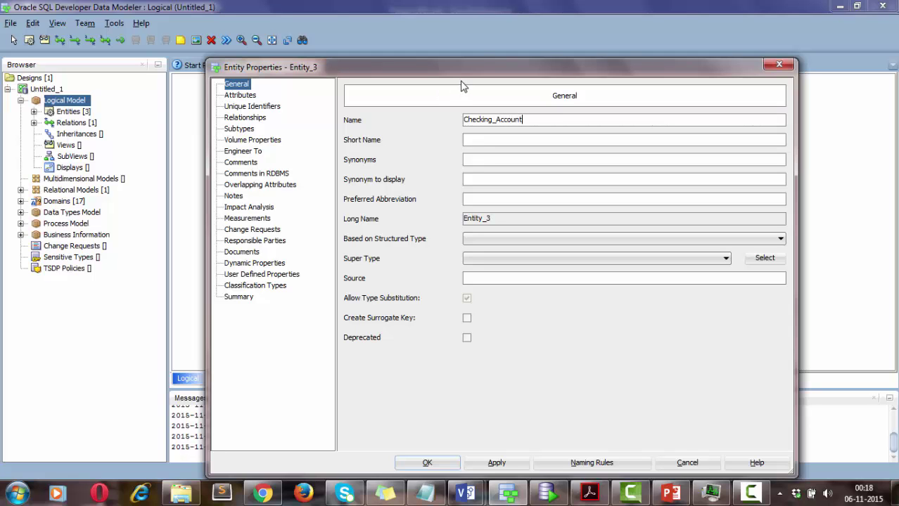
left_click_drag(469, 73, 478, 62)
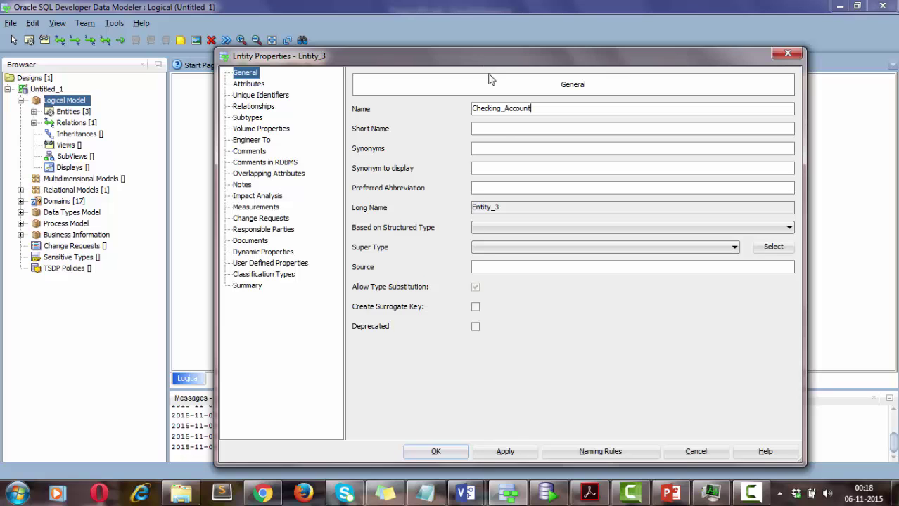
Step: Open the new entity's attribute list, examine the Checking entity's attributes in the Project_ER Visio drawing and return to Data Modeler
left_click(249, 85)
mouse_move(464, 493)
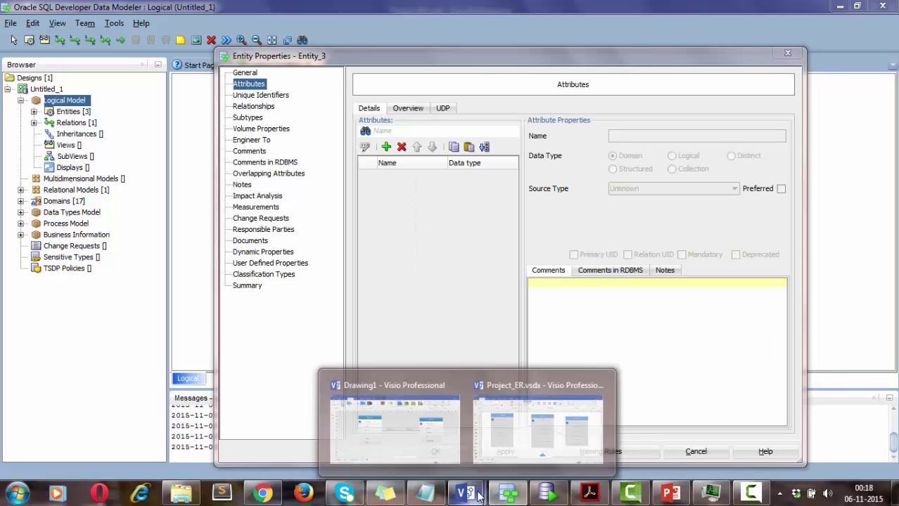
left_click(509, 444)
left_click_drag(891, 243, 891, 294)
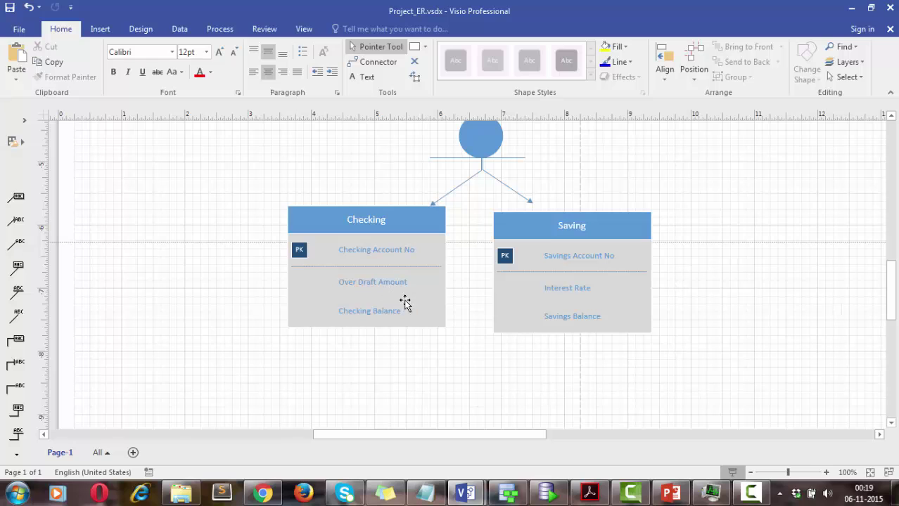
left_click(507, 494)
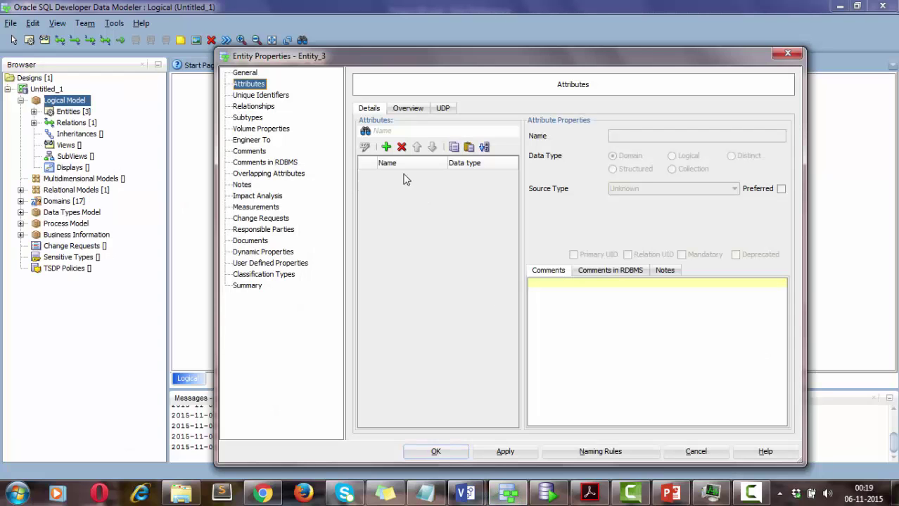
Step: Add an OverDraft_Amount attribute with the logical type NUMERIC, precision 6 and scale 2, and apply it
left_click(385, 146)
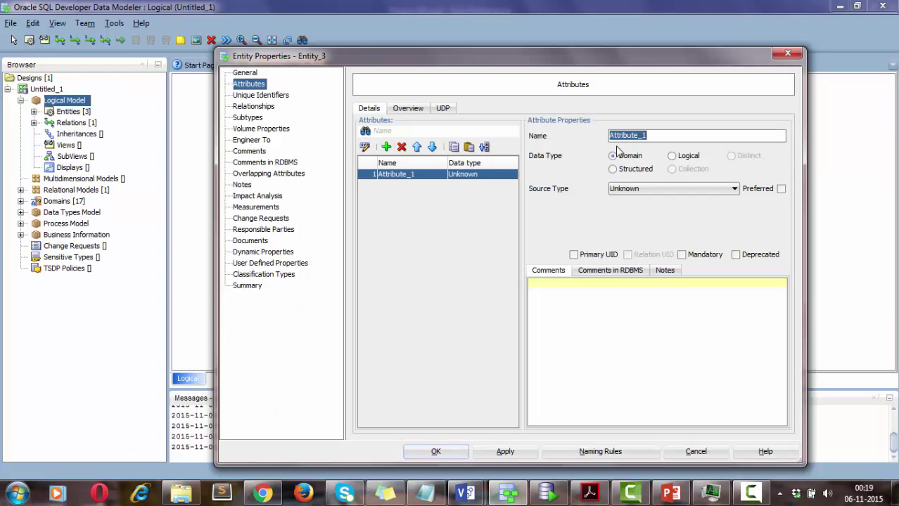
type("OverDraft_Amount")
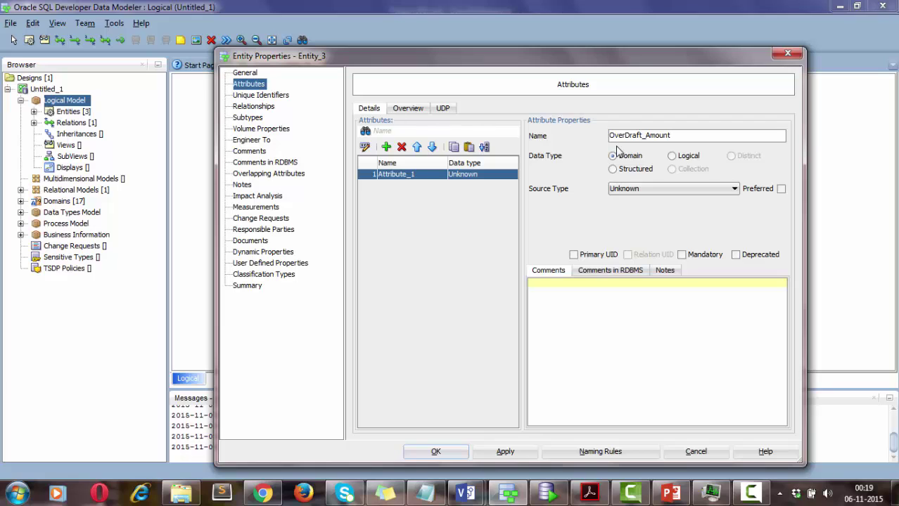
left_click(668, 188)
left_click(671, 155)
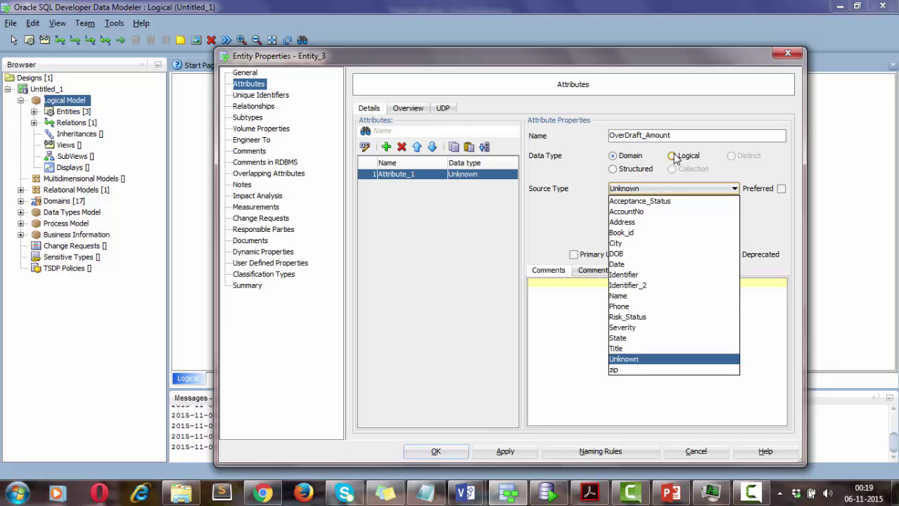
left_click(661, 186)
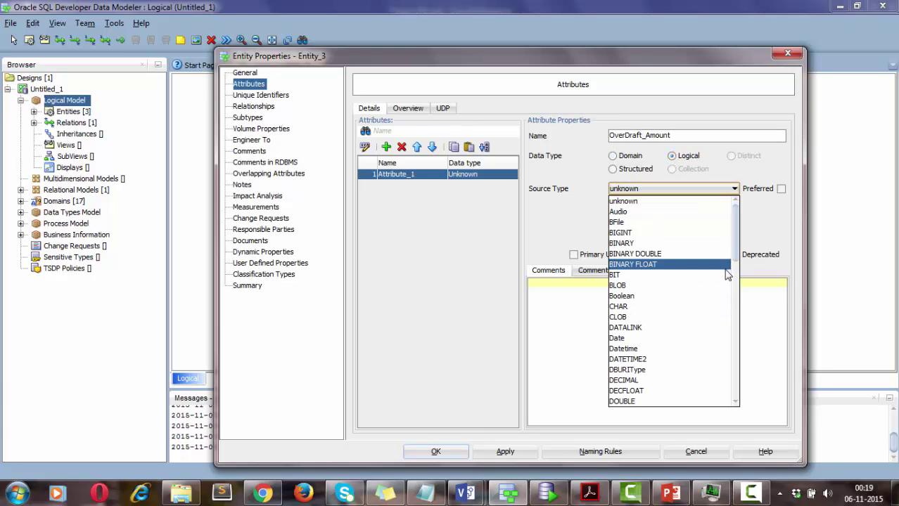
scroll(727, 273, "down", 2)
scroll(723, 276, "down", 4)
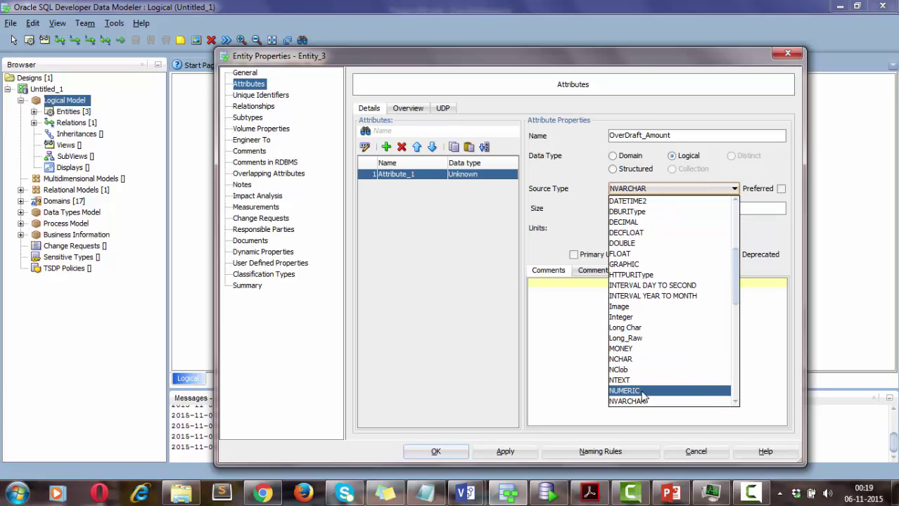
left_click(626, 390)
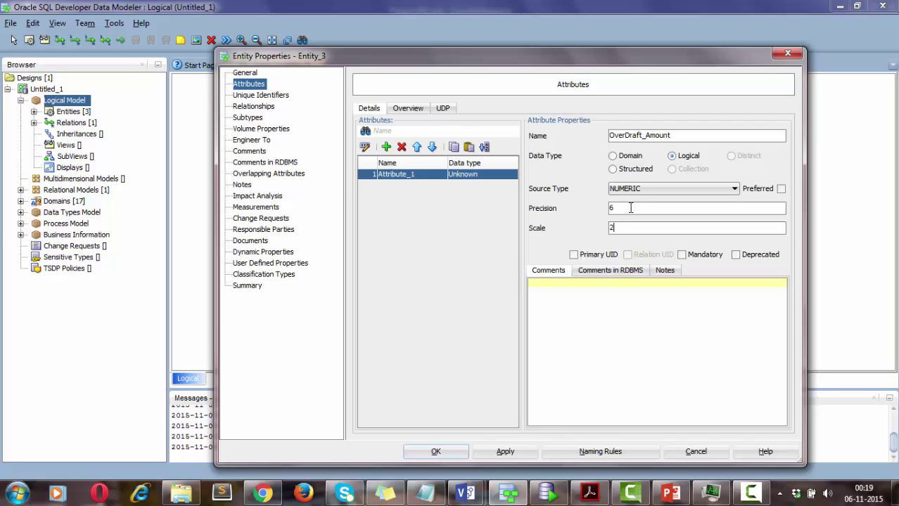
left_click(506, 451)
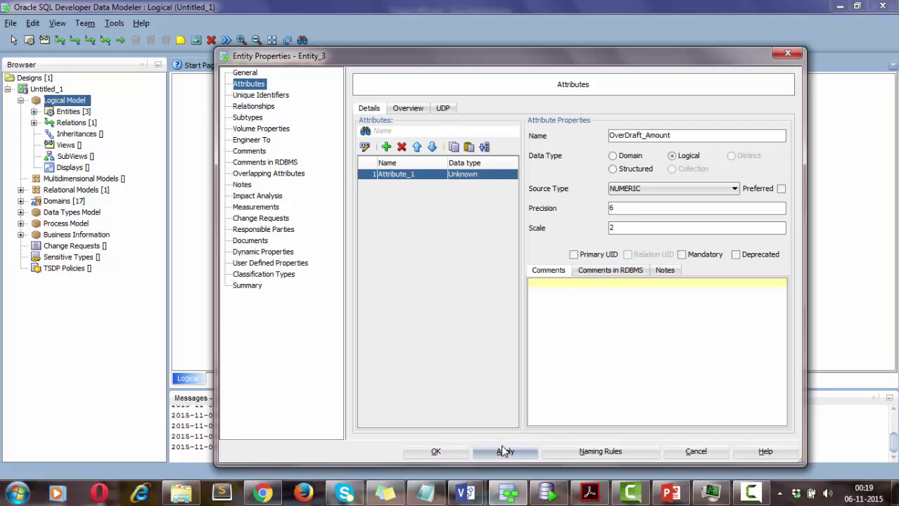
left_click(386, 146)
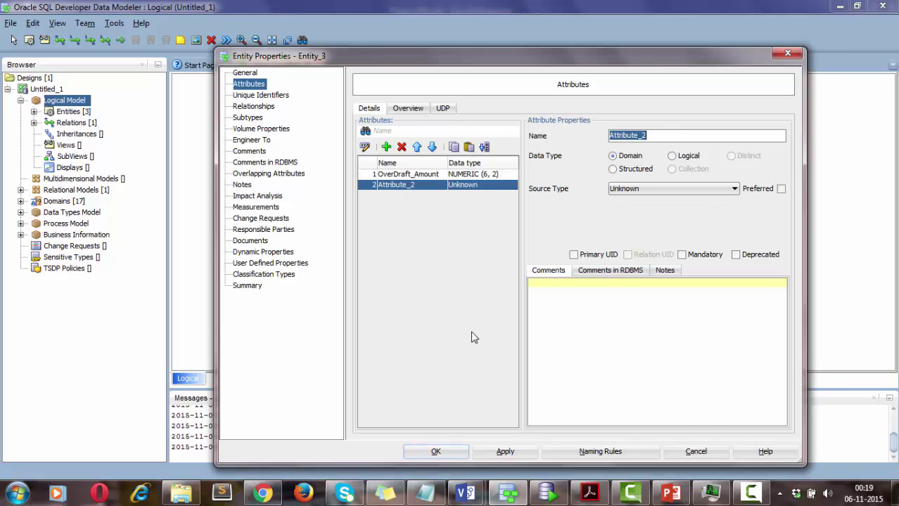
mouse_move(466, 493)
left_click(509, 453)
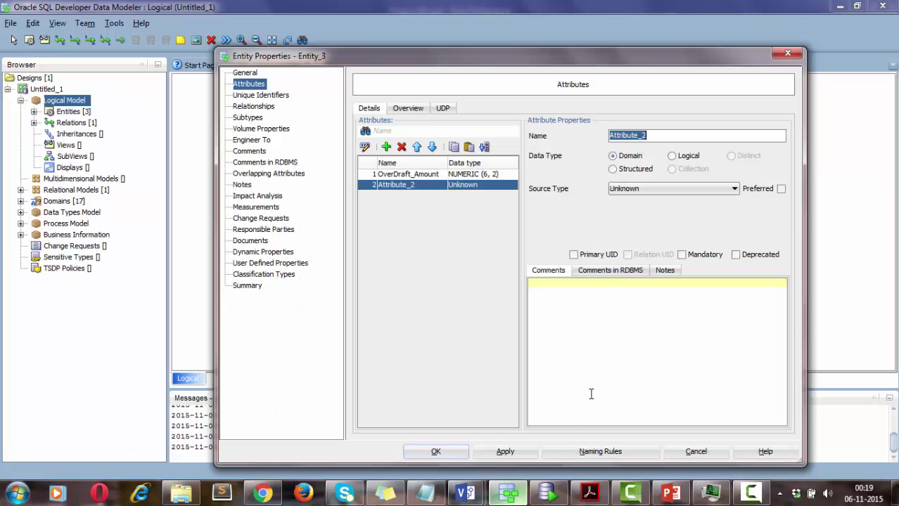
left_click(510, 495)
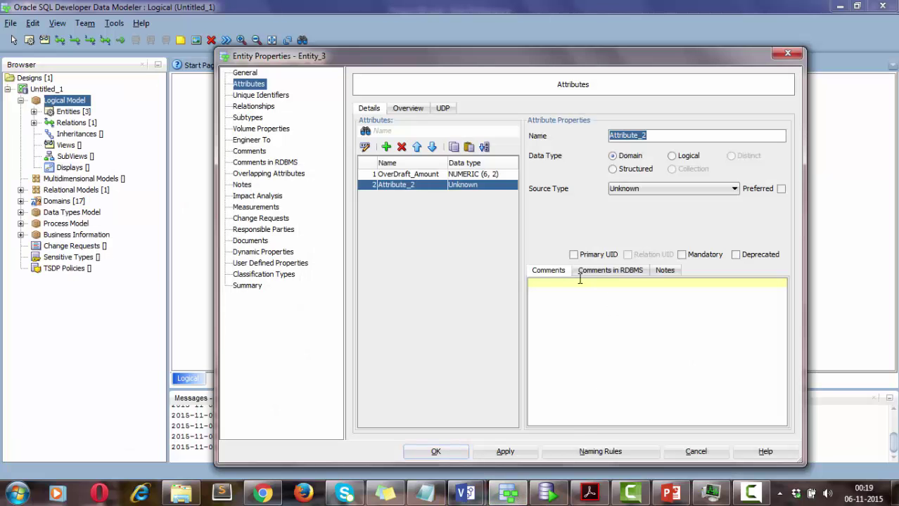
left_click(401, 147)
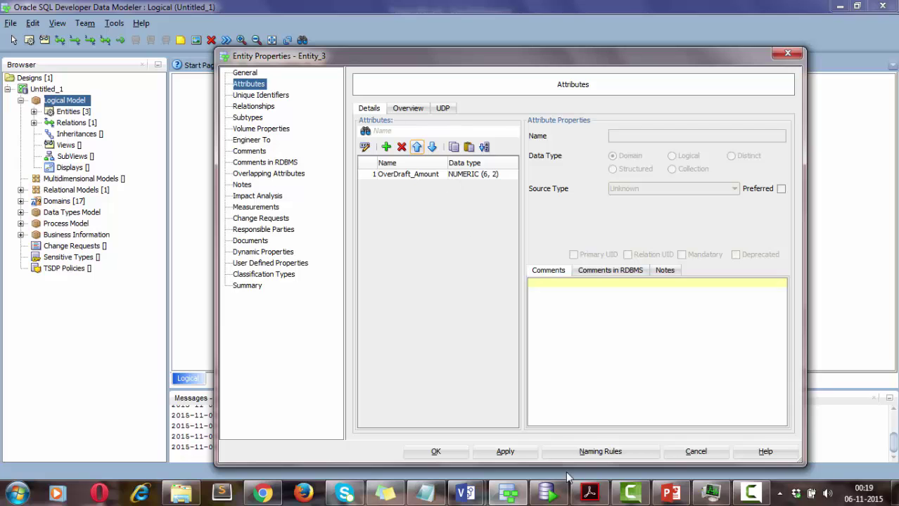
Step: Accept the Checking_Account entity and add another entity named Savings_Account to its right
left_click(435, 451)
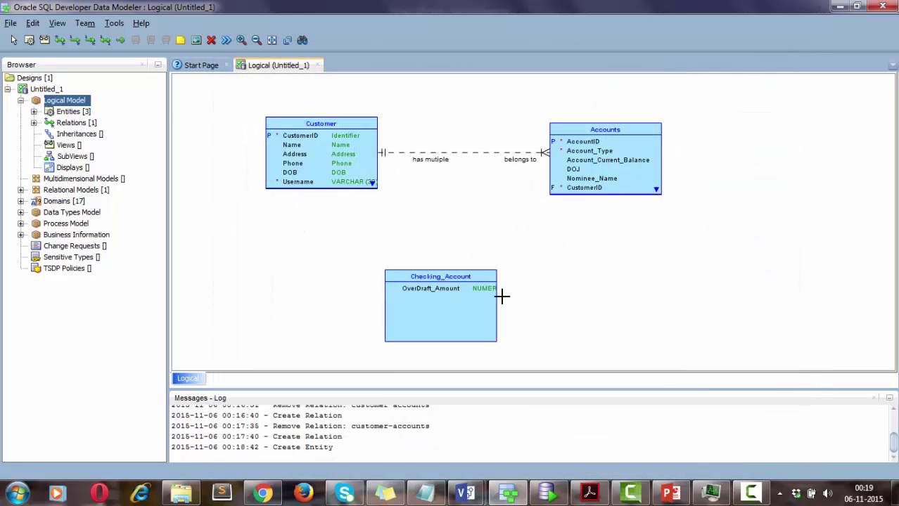
left_click(692, 296)
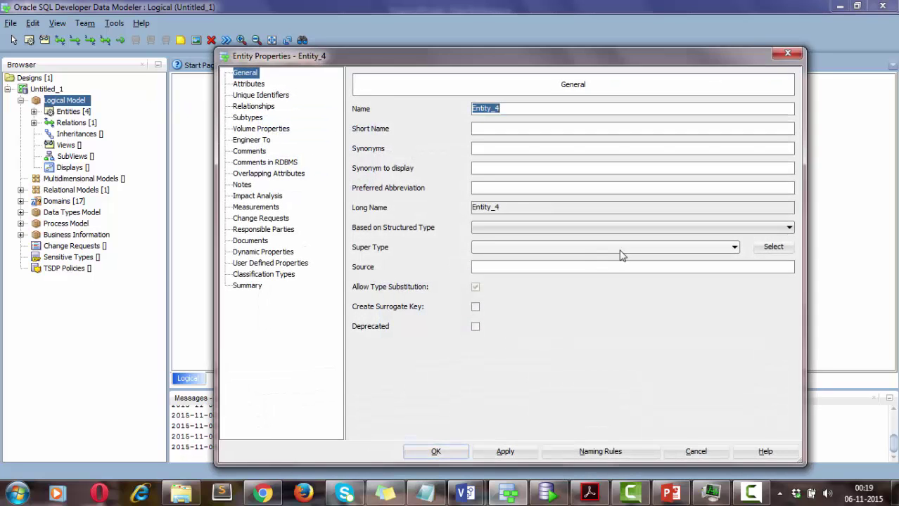
type("Savings_A")
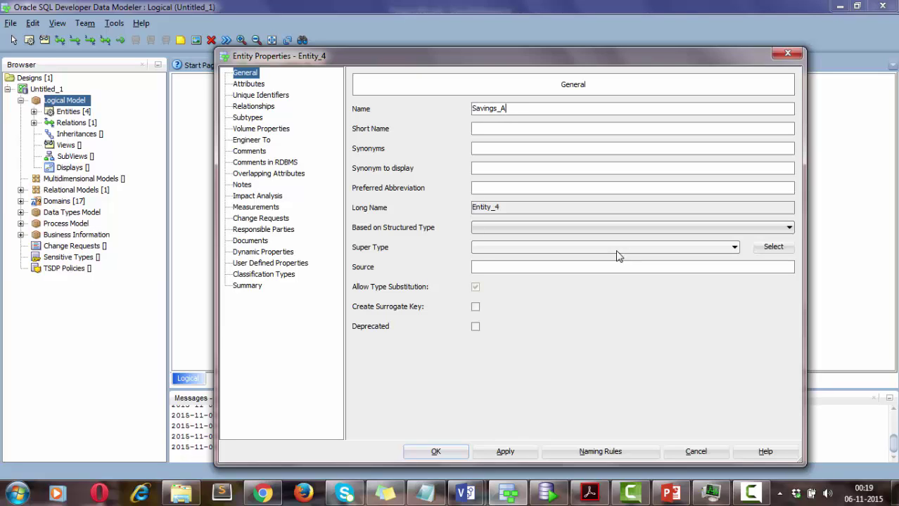
type("ccount")
Step: Add an attribute named Interest_Rate to the Savings_Account entity
left_click(249, 84)
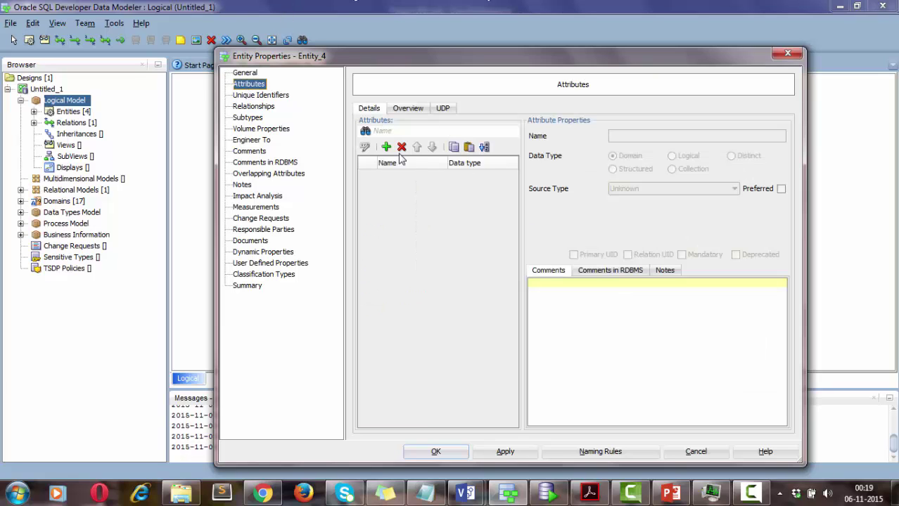
left_click(385, 146)
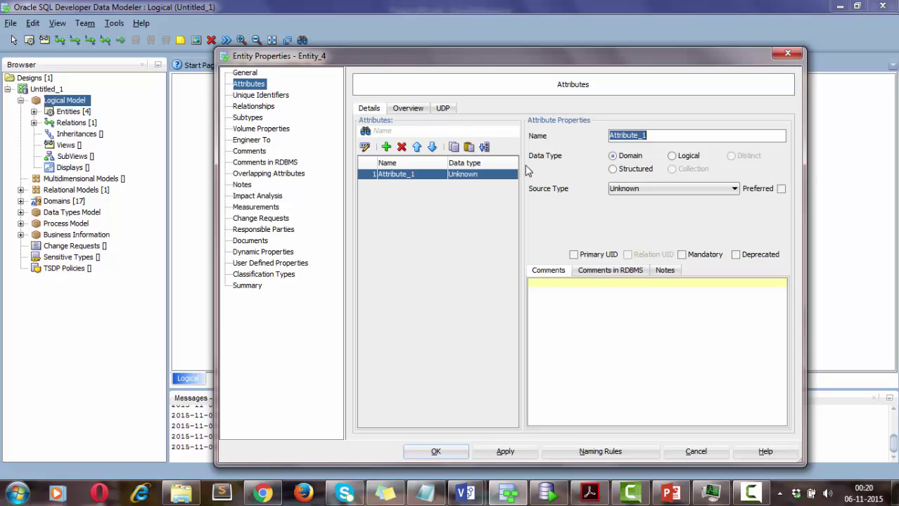
type("Interest")
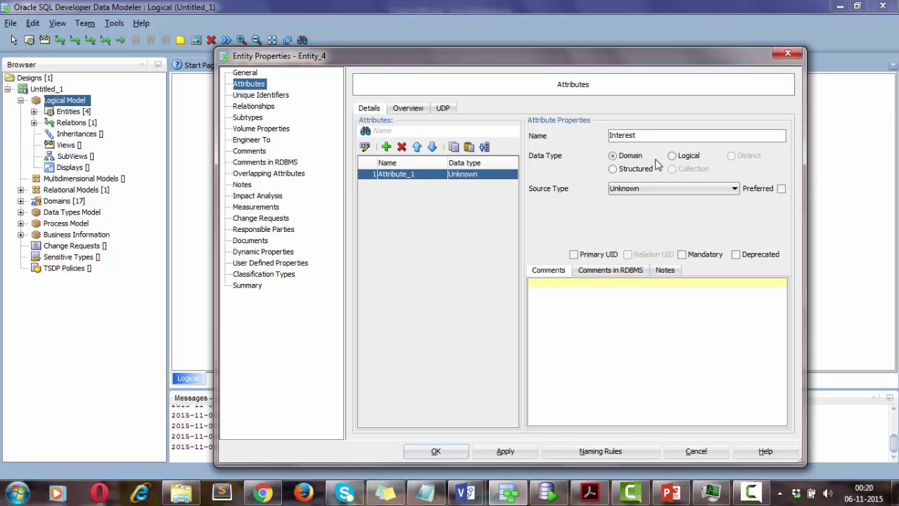
type("_Rate")
Step: Set Interest_Rate's data type to the logical type NUMERIC with precision 2 and scale 2
left_click(672, 157)
left_click(647, 189)
key("n")
key("n")
key("n")
key("n")
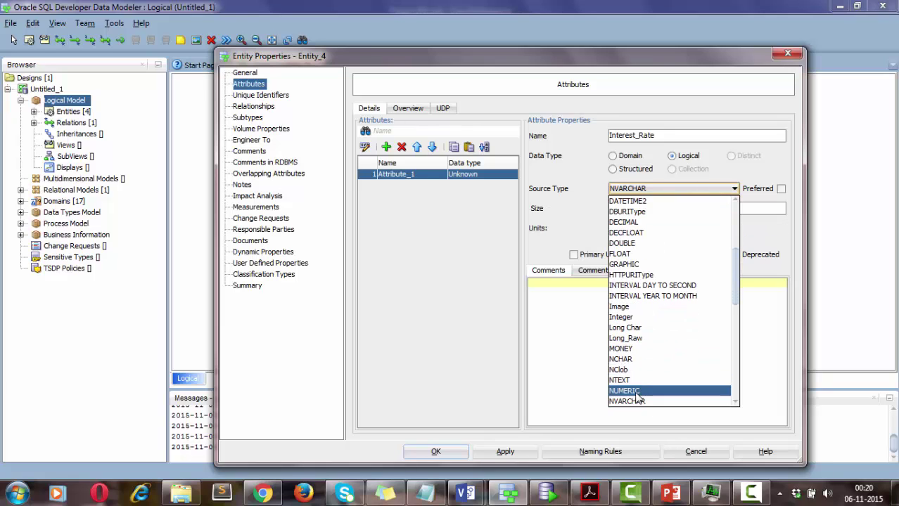
left_click(638, 395)
left_click(620, 209)
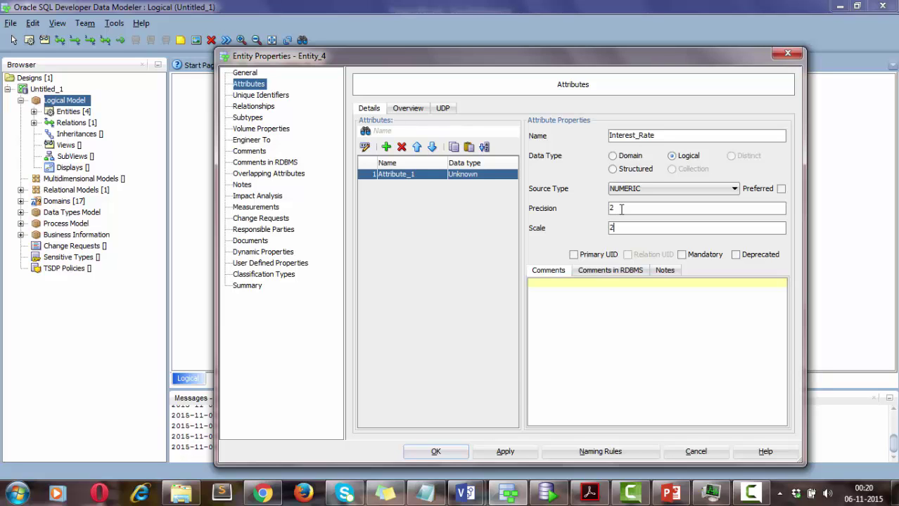
Step: Apply and accept the Savings_Account entity, and reposition Checking_Account beneath Customer in the diagram
left_click(505, 451)
left_click(435, 452)
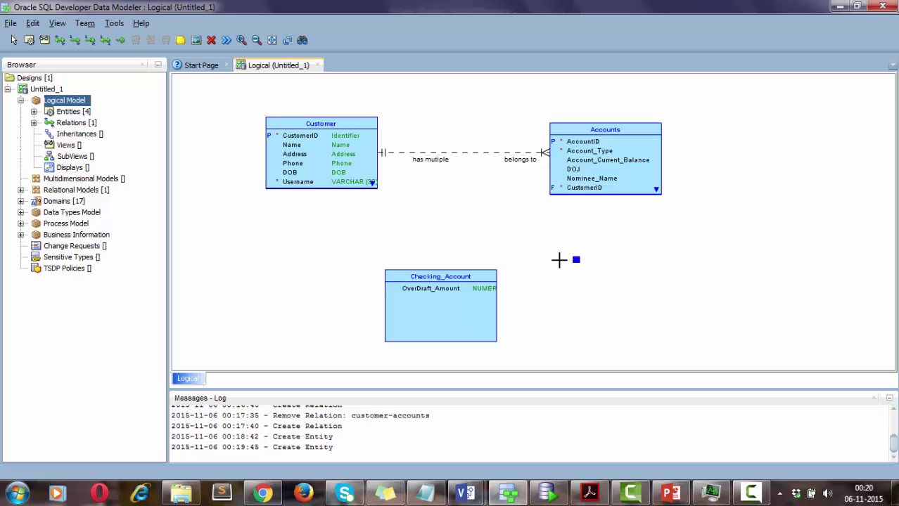
left_click(501, 227)
left_click(707, 447)
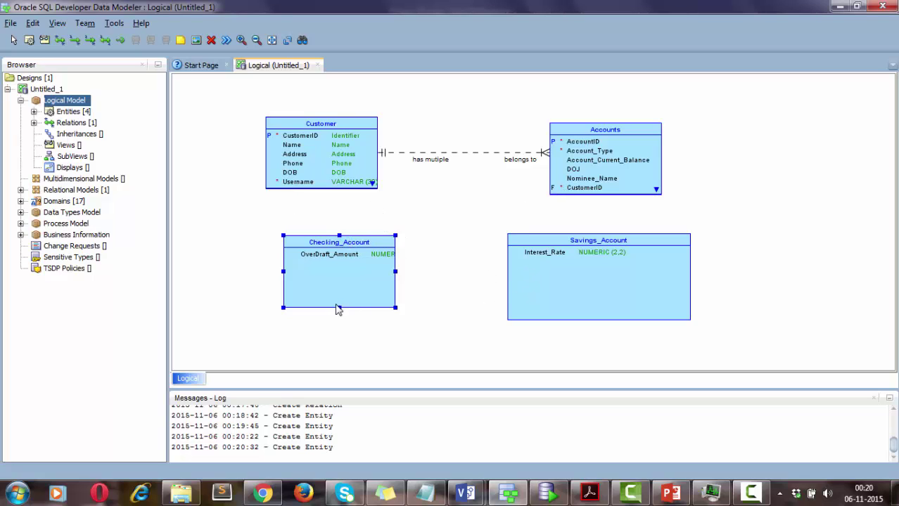
Step: In the Accounts entity's subtype settings, set subtree generation to Table for each entity, applied to the Relational_1 model
double_click(583, 180)
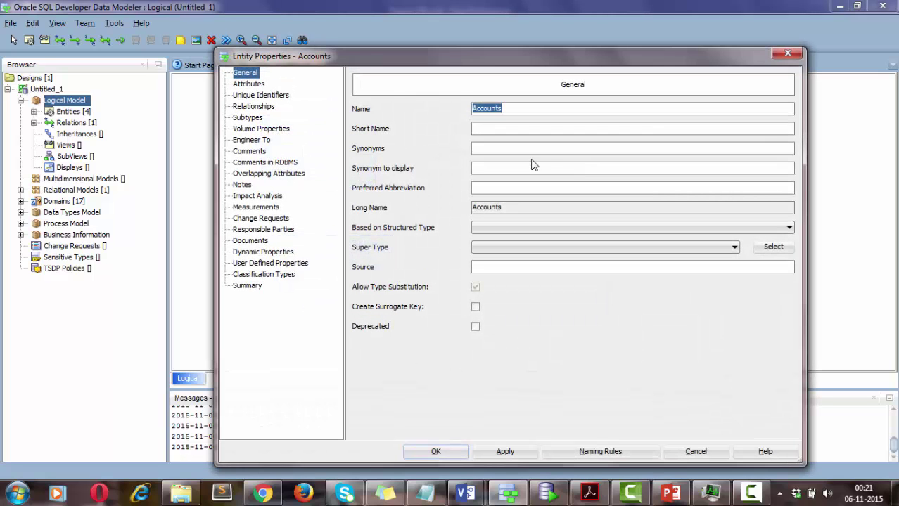
left_click(250, 119)
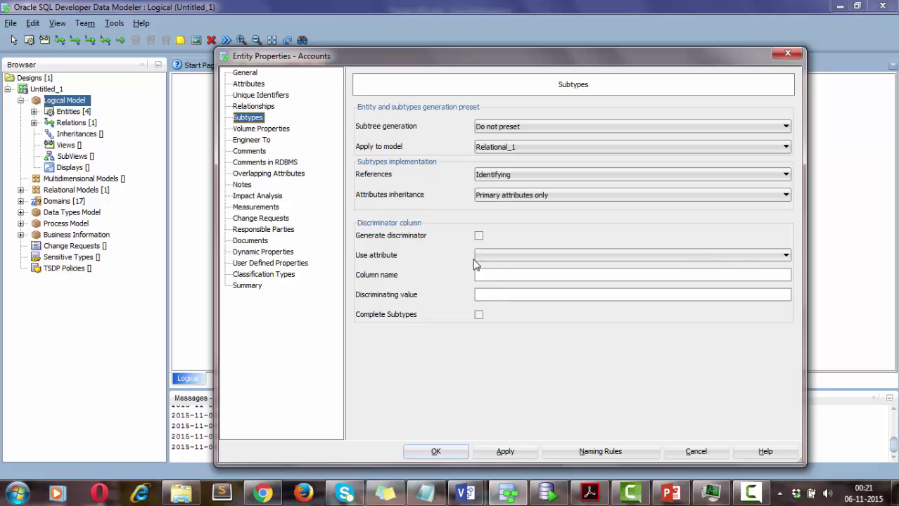
left_click(524, 127)
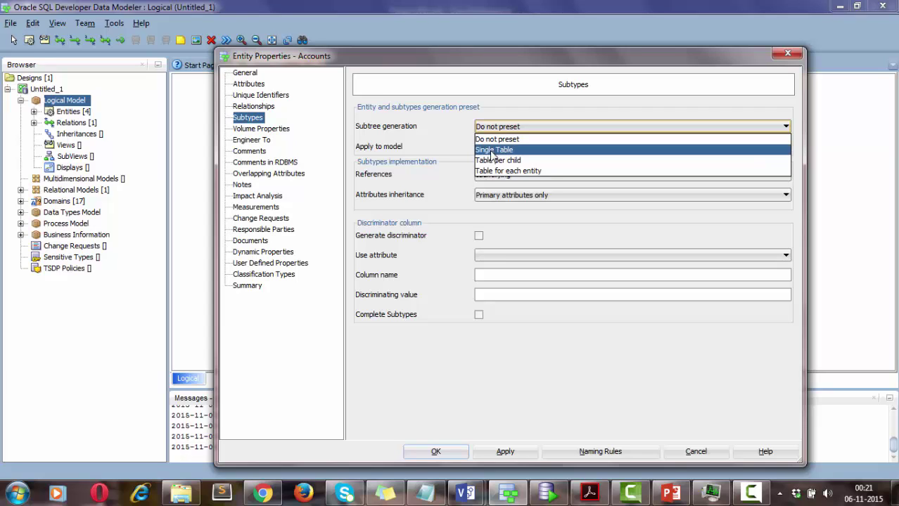
left_click(516, 171)
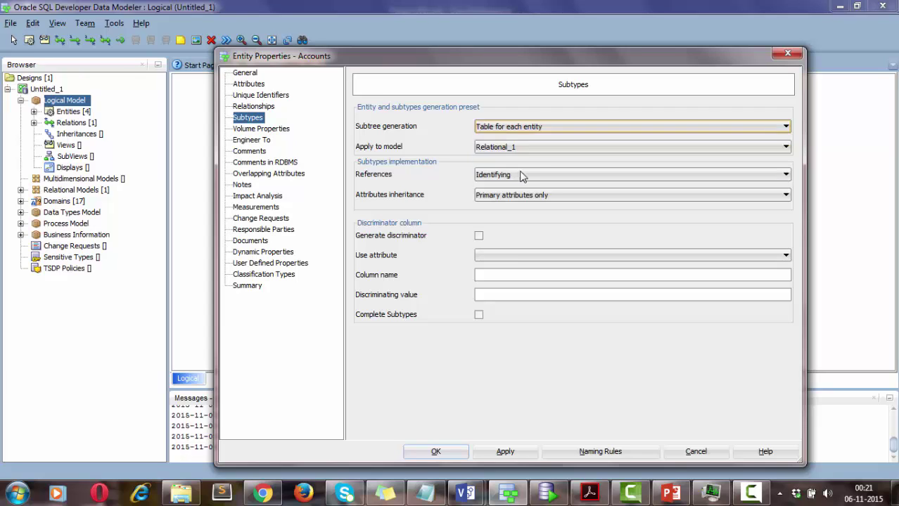
left_click(533, 149)
left_click(528, 150)
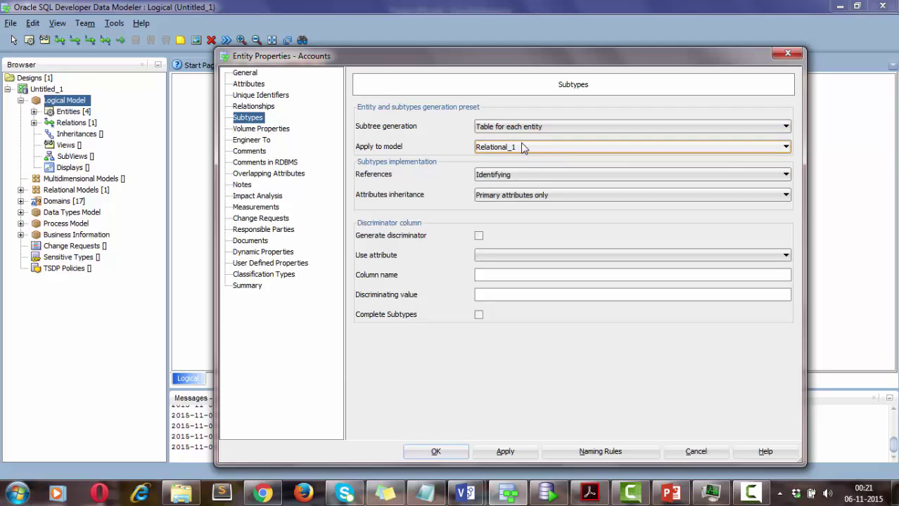
Step: Keep the subtype references as Identifying and choose Primary attributes only for attributes inheritance
left_click(525, 176)
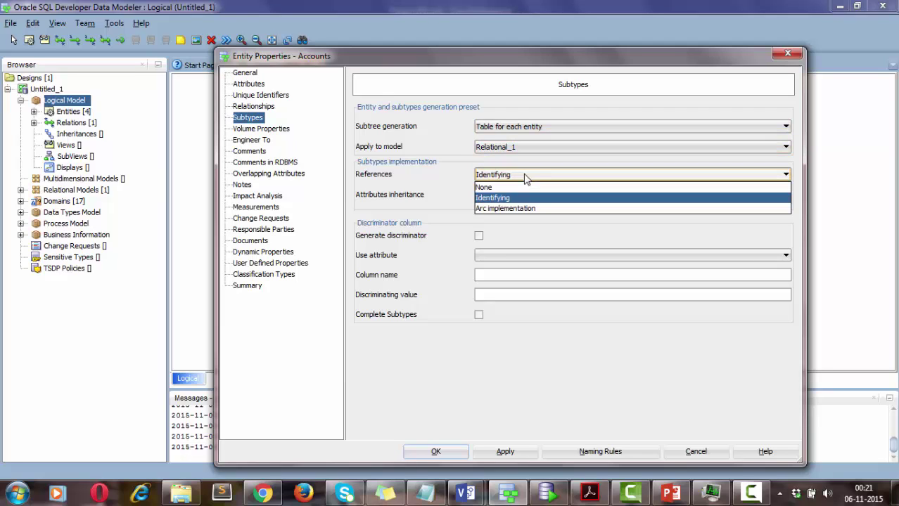
left_click(526, 176)
left_click(514, 197)
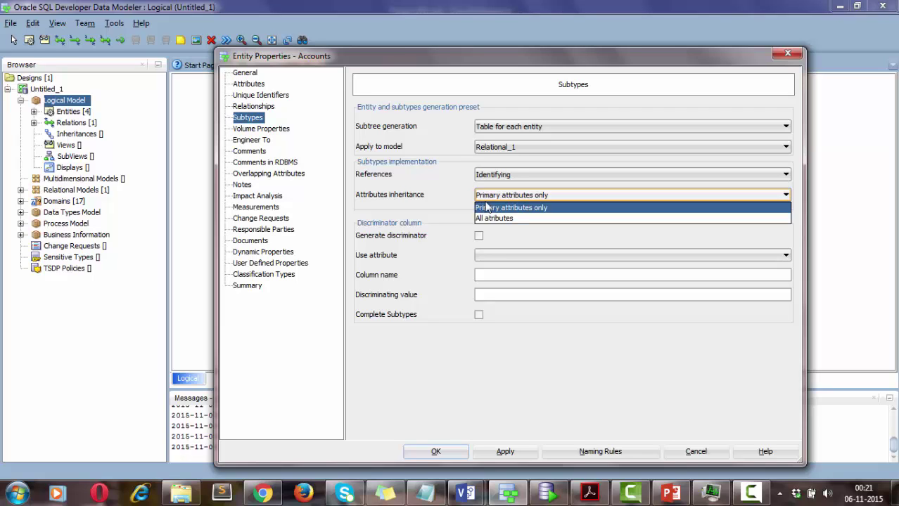
left_click(510, 210)
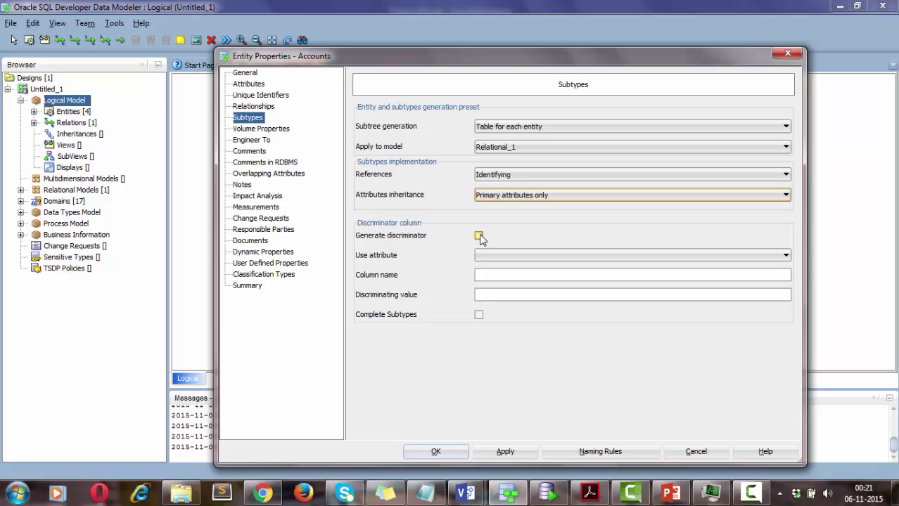
Step: Generate a discriminator from Account_Type with discriminating value S, enable complete subtypes, and accept the Accounts entity
left_click(479, 236)
left_click(503, 255)
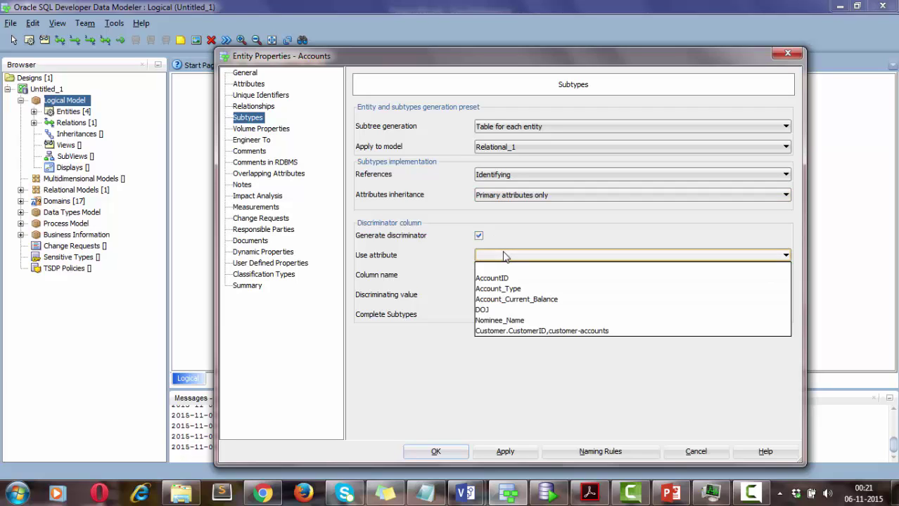
left_click(518, 290)
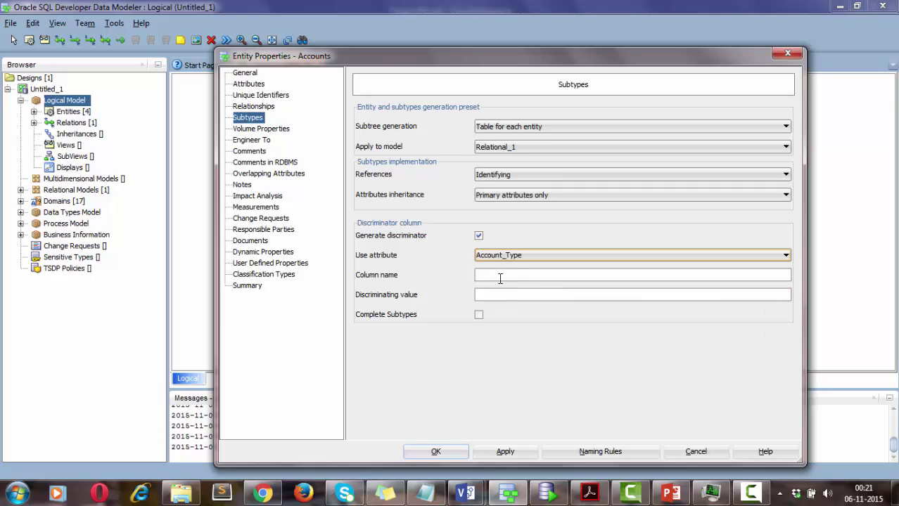
left_click(501, 274)
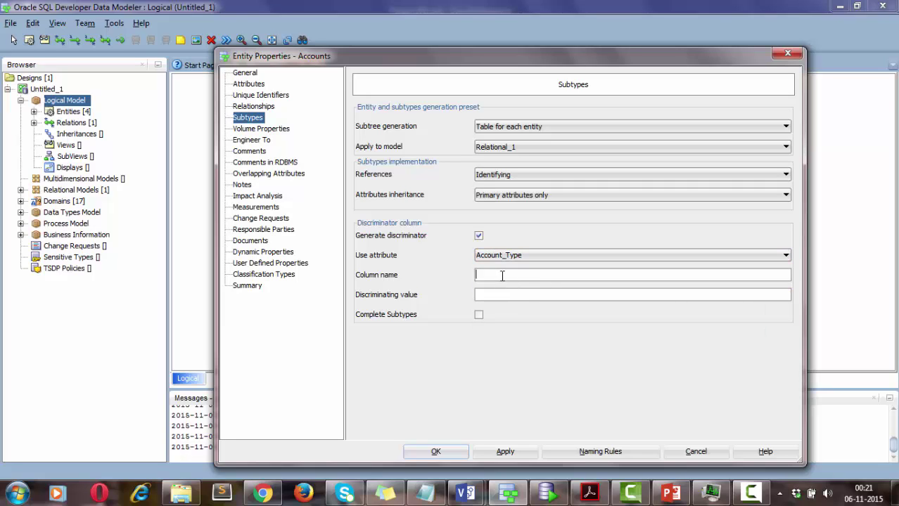
left_click(501, 292)
left_click_drag(548, 56, 579, 54)
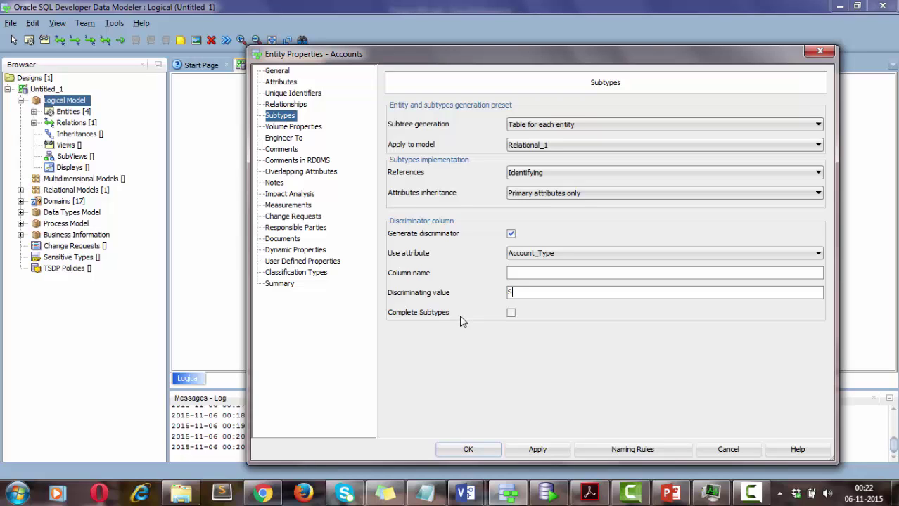
left_click(511, 314)
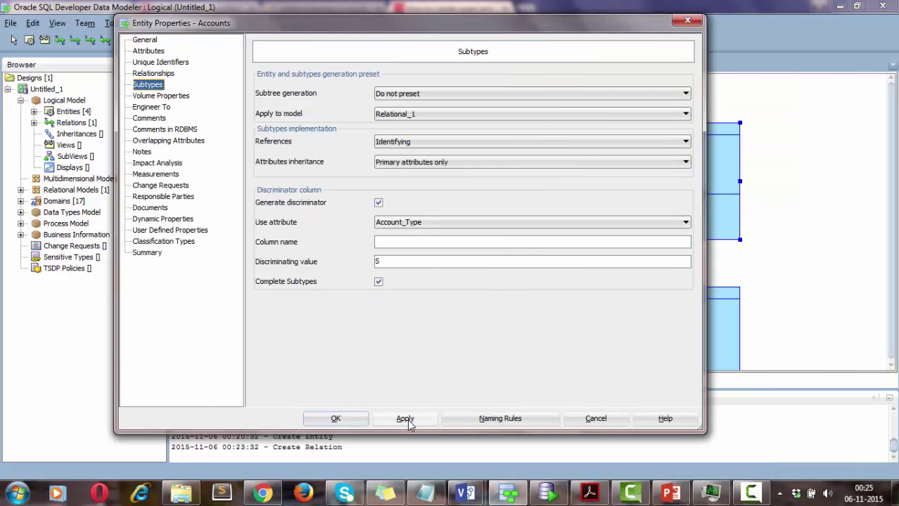
left_click(335, 419)
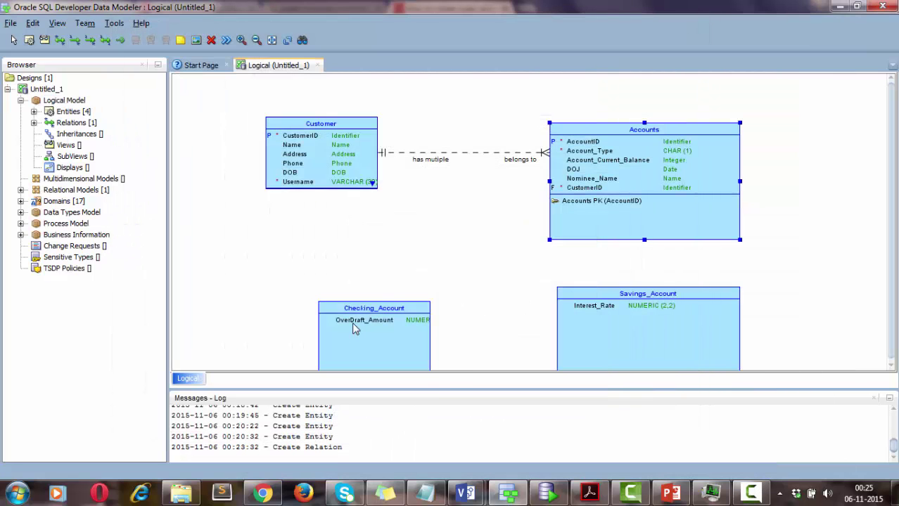
Step: Set the super type of the Checking_Account entity to Accounts
double_click(374, 313)
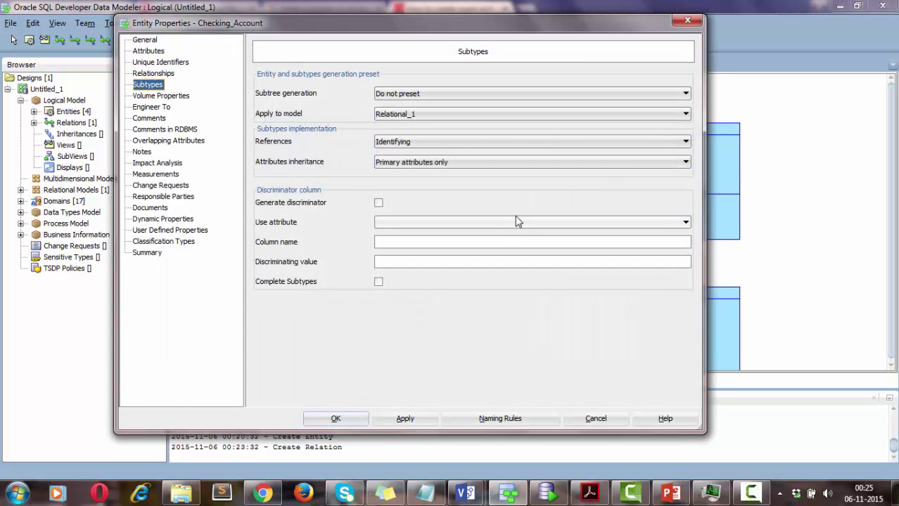
left_click(143, 41)
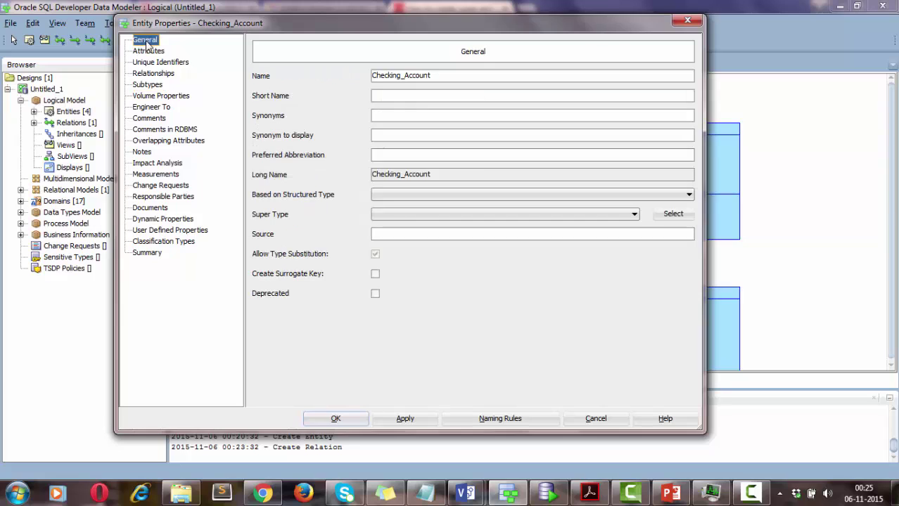
left_click(429, 216)
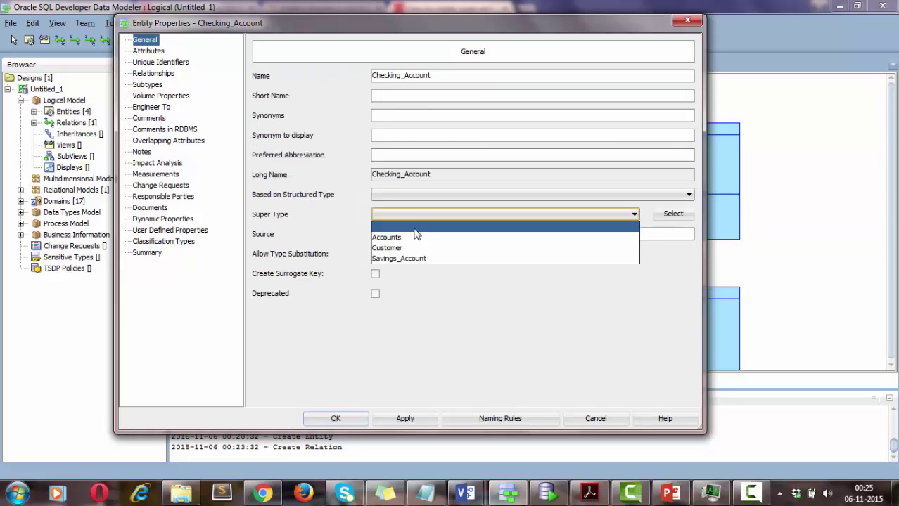
left_click(414, 240)
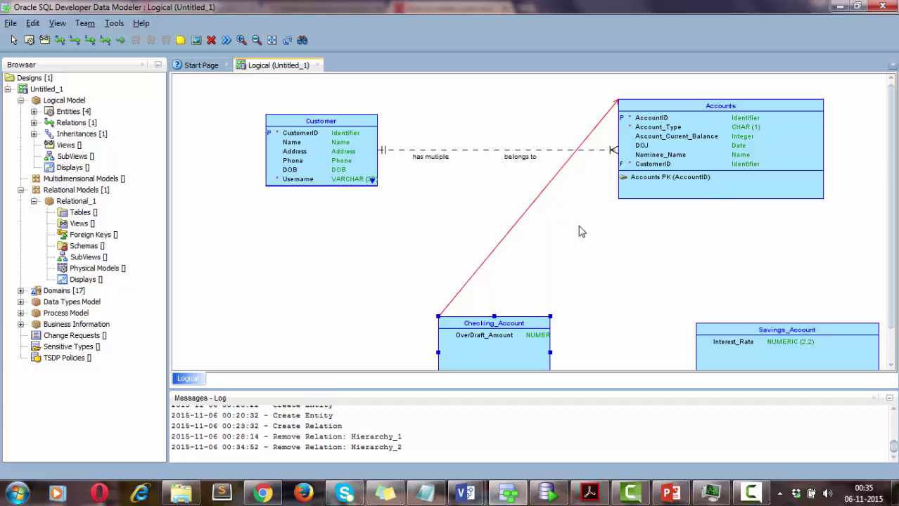
Step: Set the super type of the Savings_Account entity to Accounts, then apply and accept it
double_click(771, 334)
left_click(484, 212)
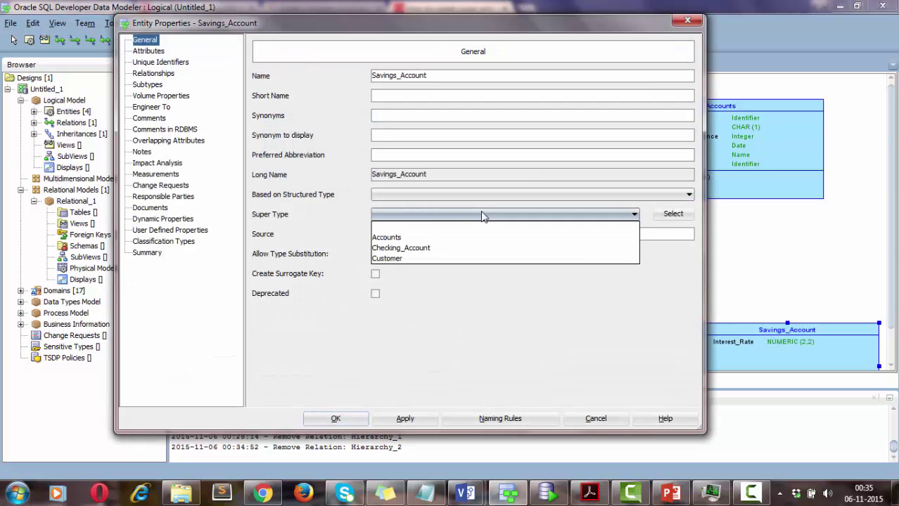
left_click(450, 237)
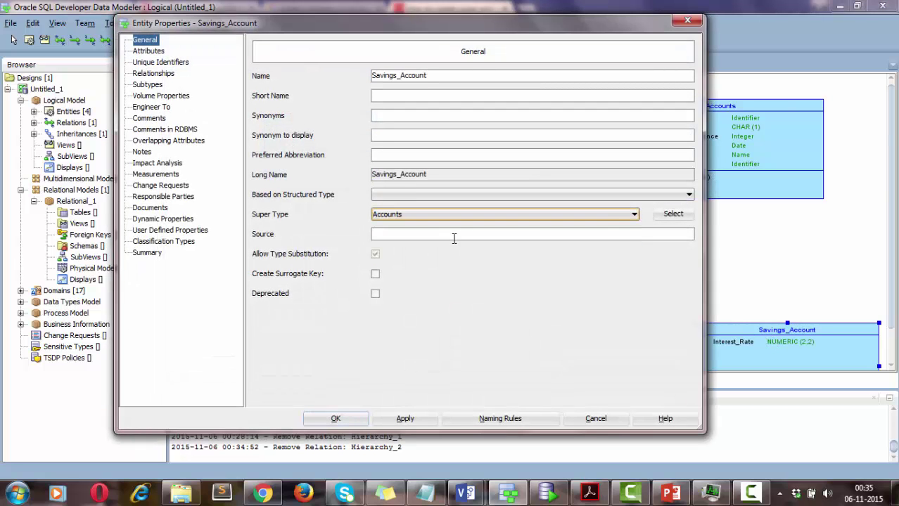
left_click(406, 419)
left_click(335, 418)
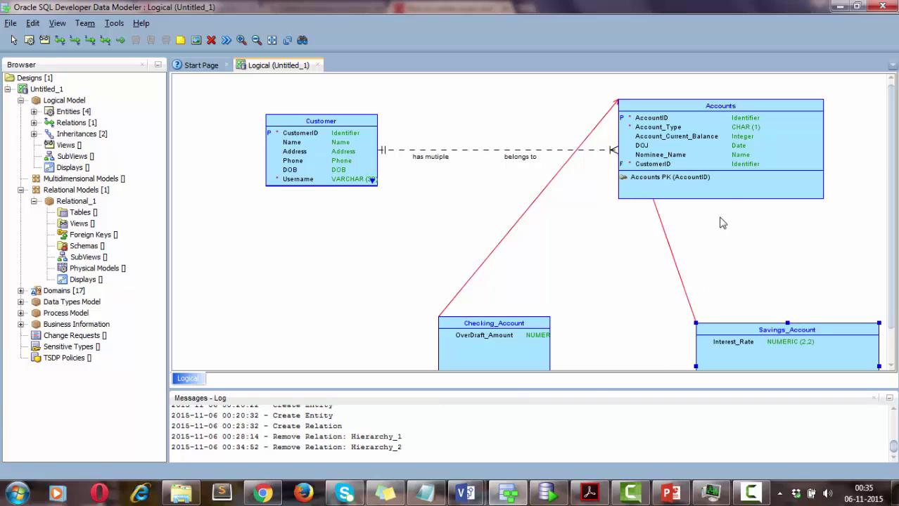
Step: Move the Accounts ends of both inheritance lines to one shared point on the lower edge of Accounts
left_click(617, 104)
left_click_drag(617, 99, 692, 203)
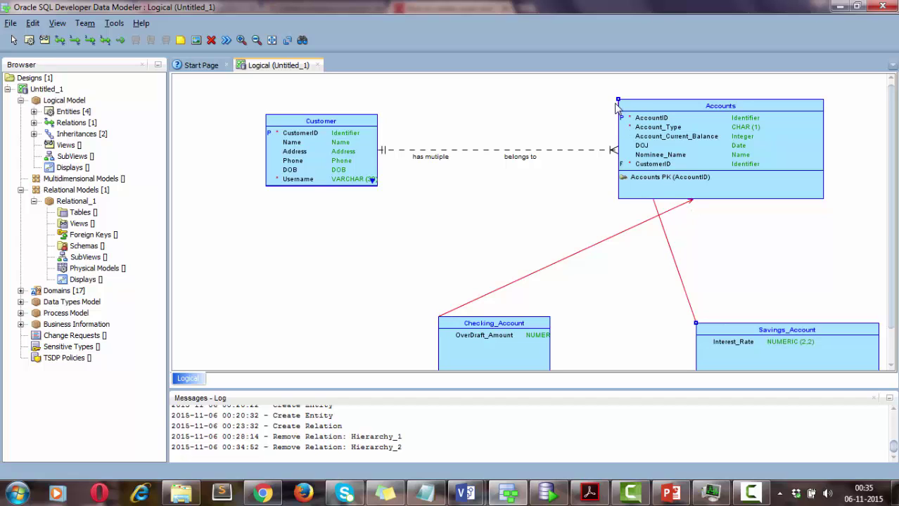
left_click_drag(617, 99, 692, 202)
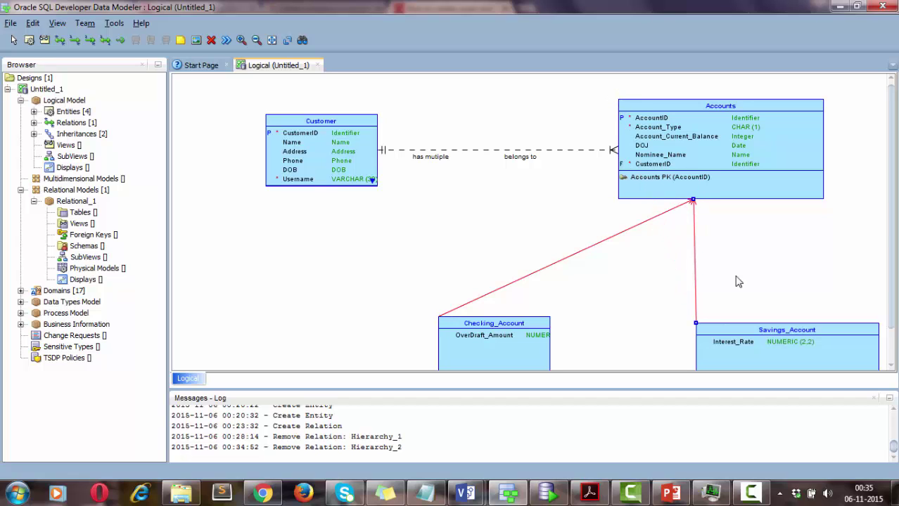
Step: Move the subtype ends of the inheritance lines to the middle of the upper edges of Savings_Account and Checking_Account
left_click_drag(695, 323, 791, 323)
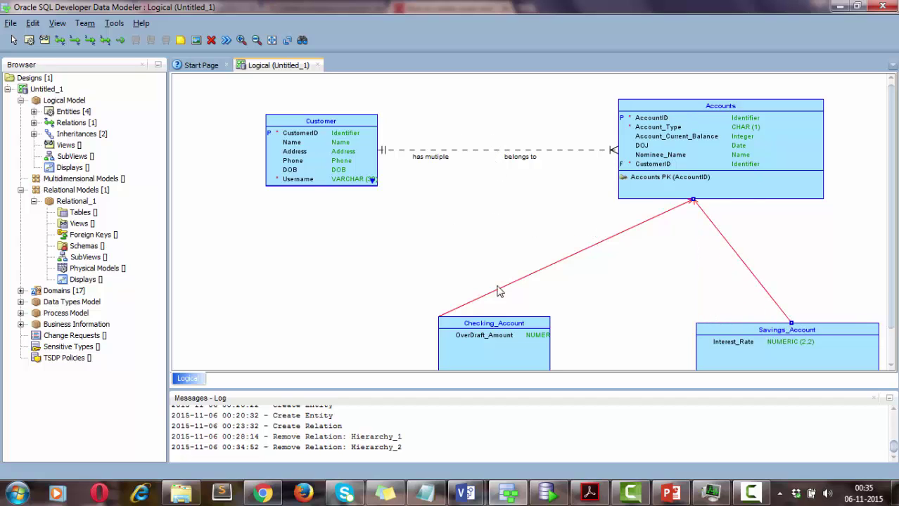
left_click(443, 321)
left_click(471, 311)
left_click(438, 316)
left_click_drag(437, 316, 489, 316)
left_click(386, 267)
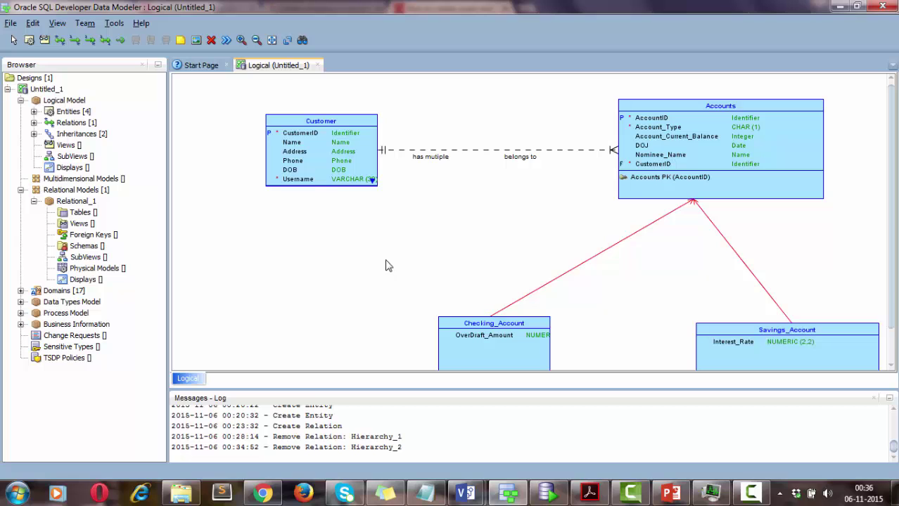
Step: Switch to Visio's Drawing1 and review the Student and Courses entities and their relationship
scroll(347, 237, "down", 2)
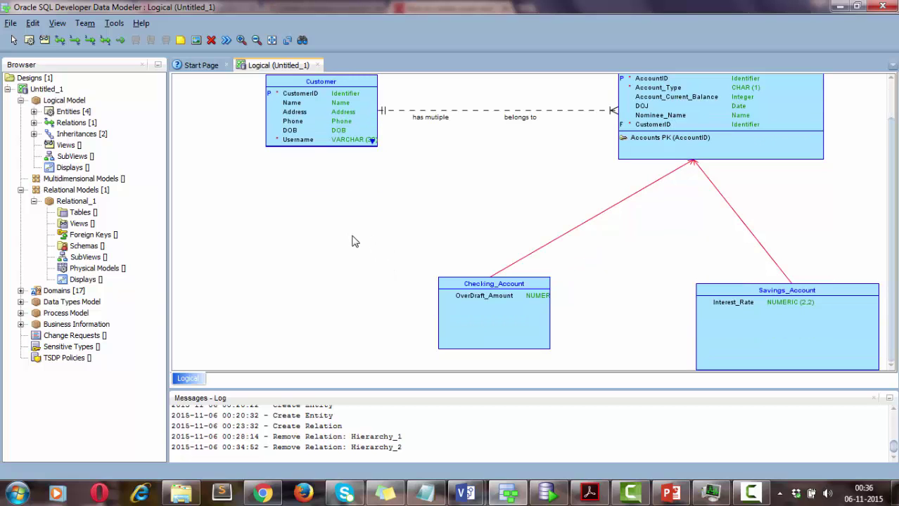
scroll(351, 243, "up", 2)
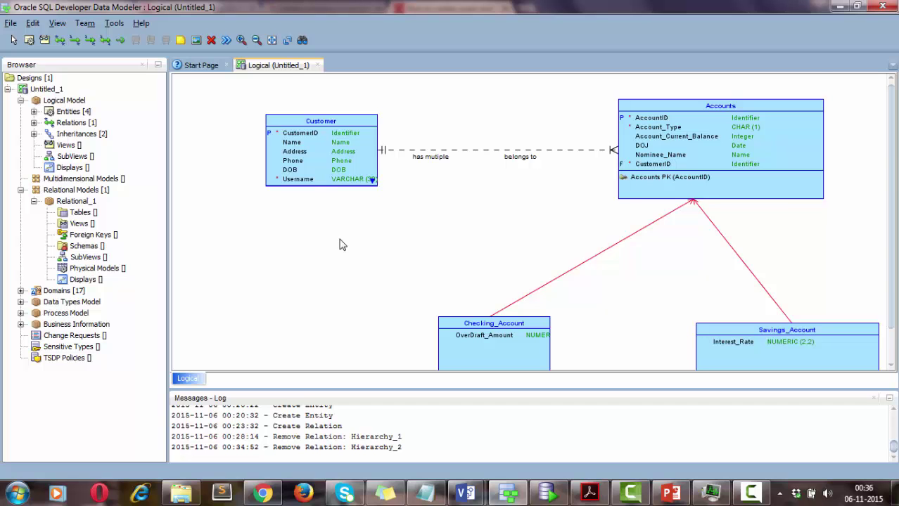
mouse_move(465, 493)
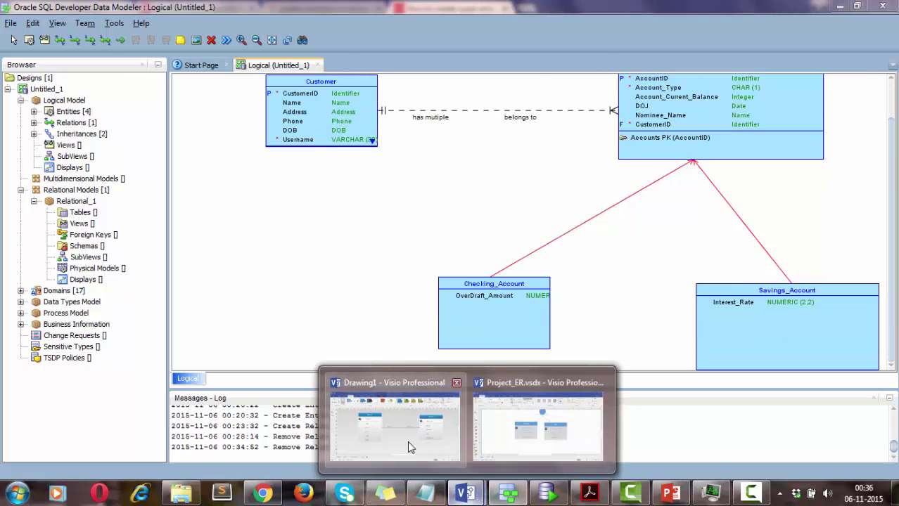
left_click(412, 445)
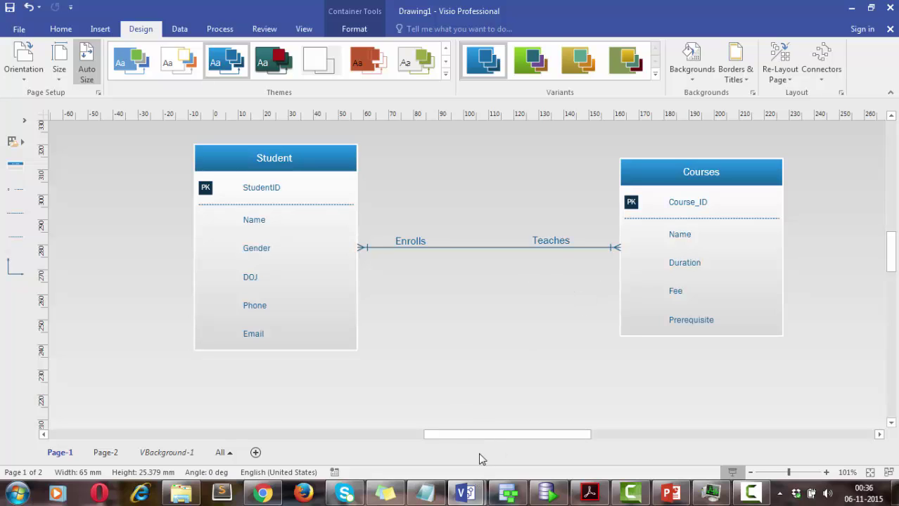
left_click(795, 494)
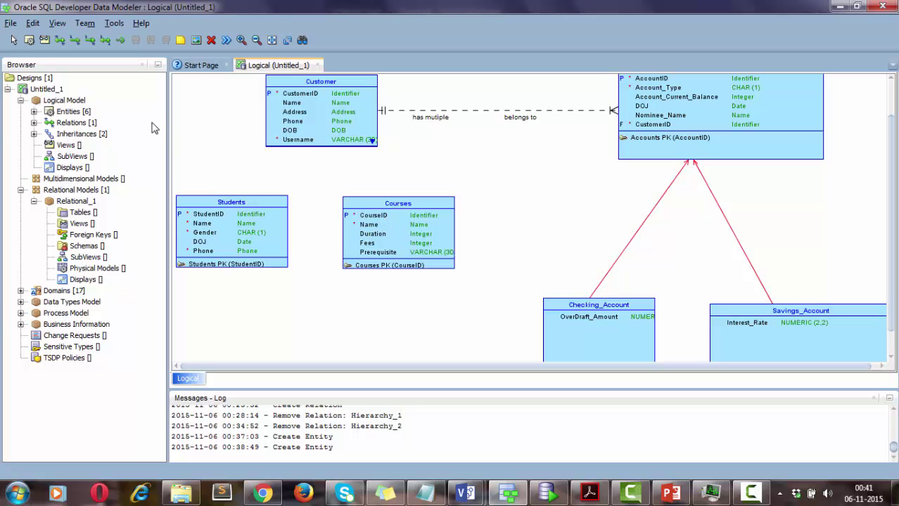
Step: Create a many-to-many relation from Students to Courses and name it students-courses
left_click(61, 42)
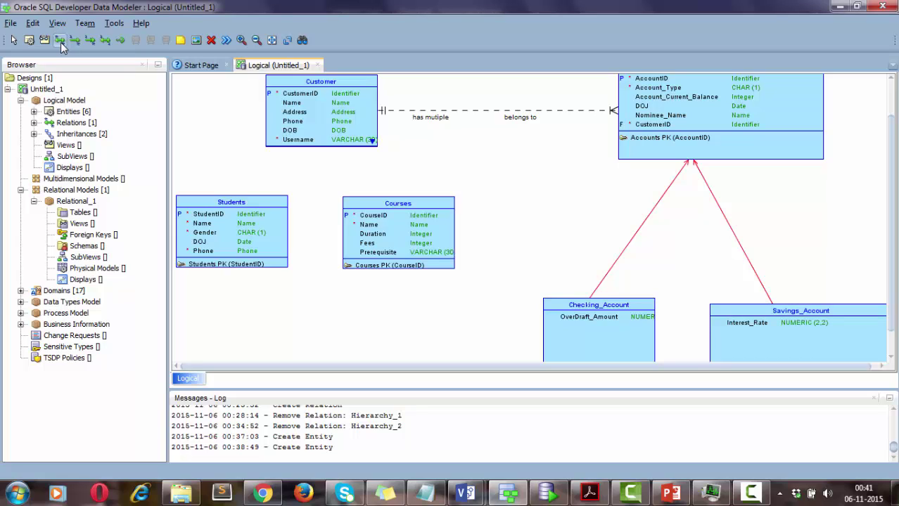
left_click(248, 229)
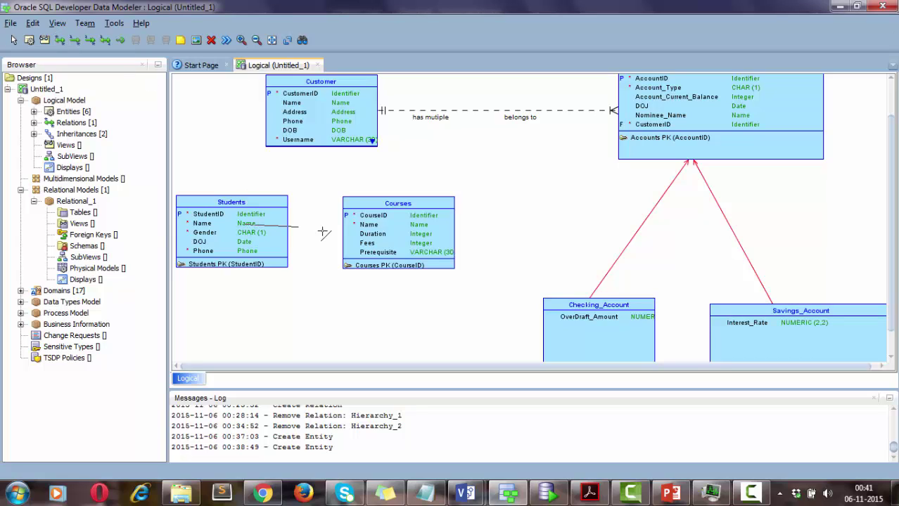
left_click(374, 224)
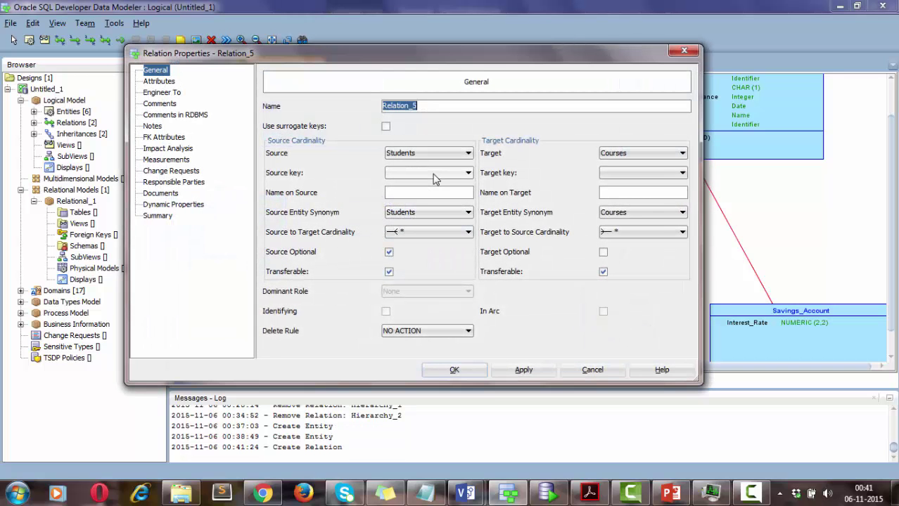
type("students-courses")
Step: Set the relation's source key to Students.Students PK and its target key to Courses.Courses PK
left_click(433, 176)
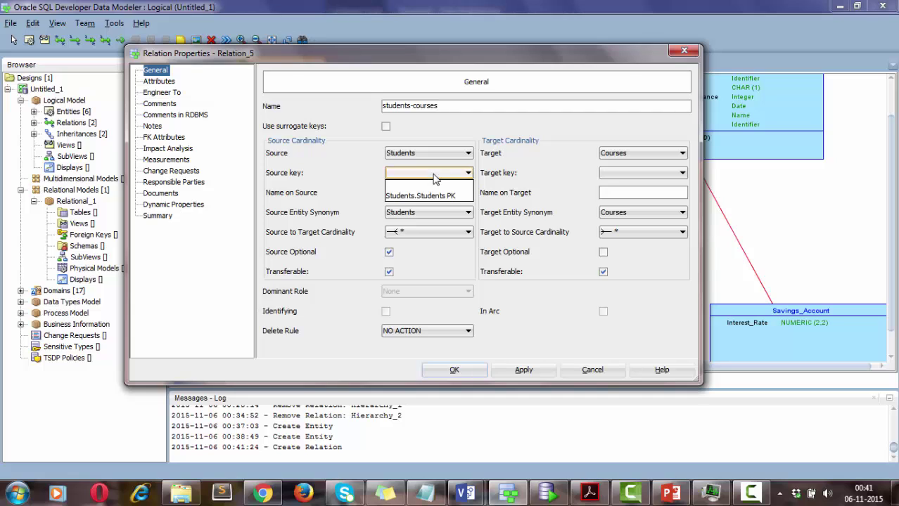
left_click(422, 195)
left_click(620, 176)
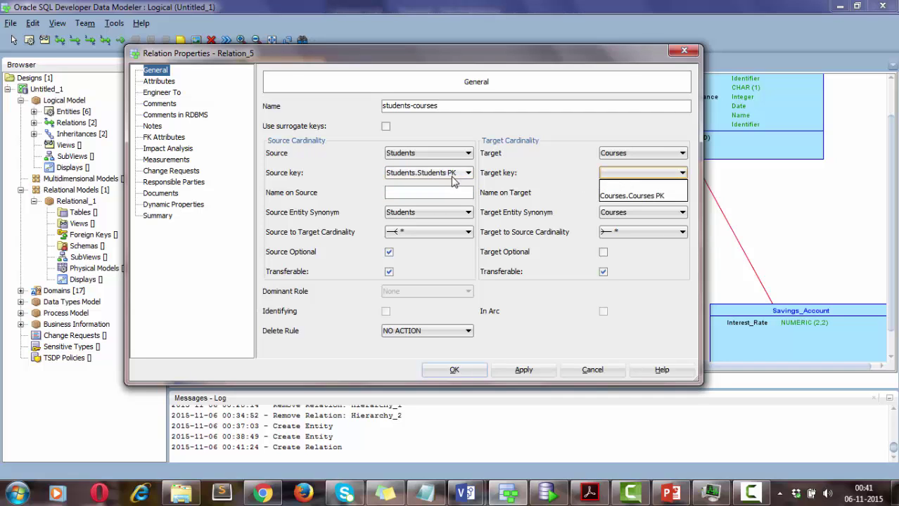
left_click(619, 196)
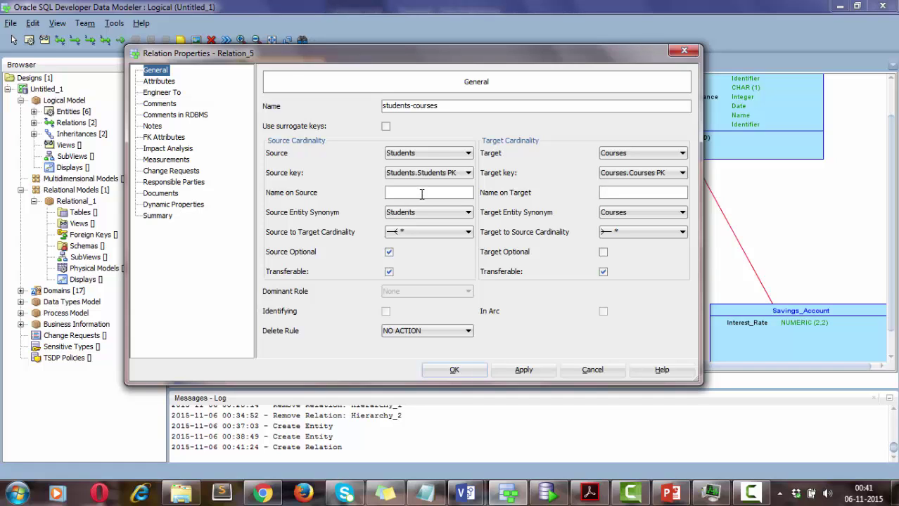
Step: Name the relation enrolls on the source side and teaches on the target side, and make the source non-optional
key("Tab")
left_click(631, 197)
left_click_drag(366, 63, 400, 71)
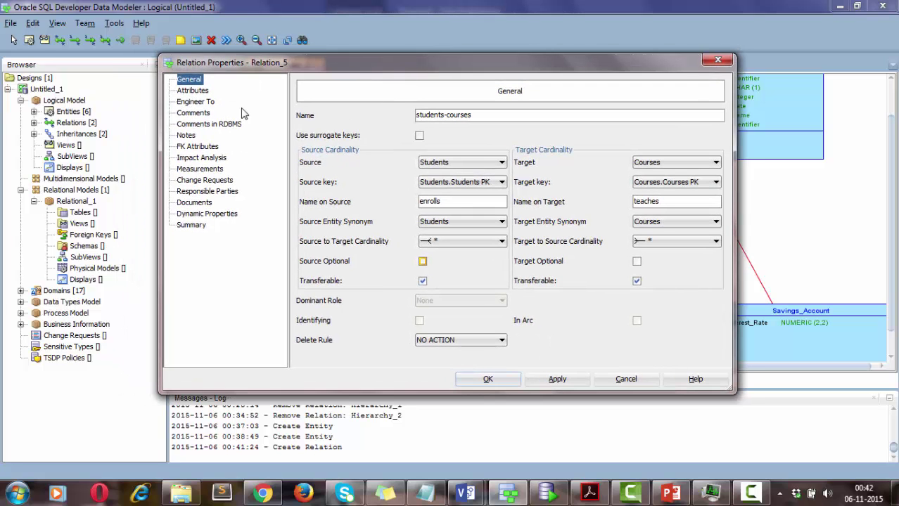
Step: Add an attribute named registration_id to the students-courses relation
left_click(193, 91)
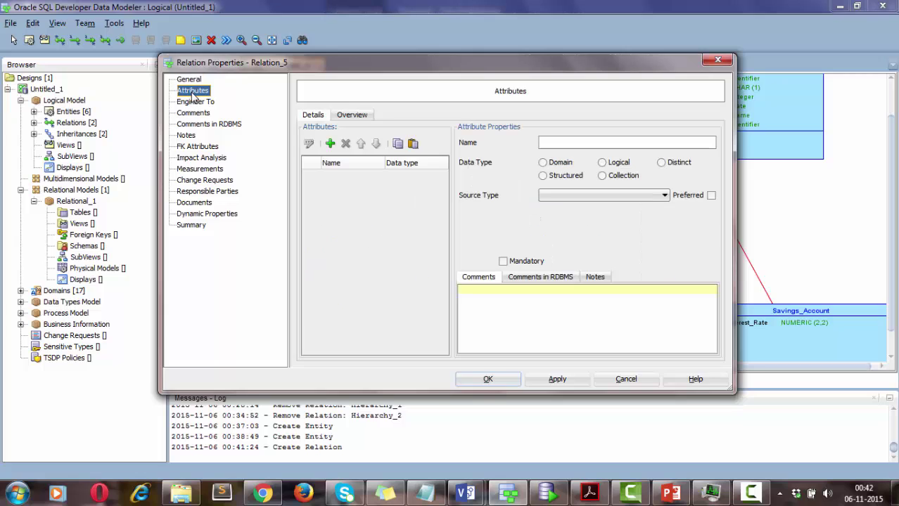
left_click(711, 492)
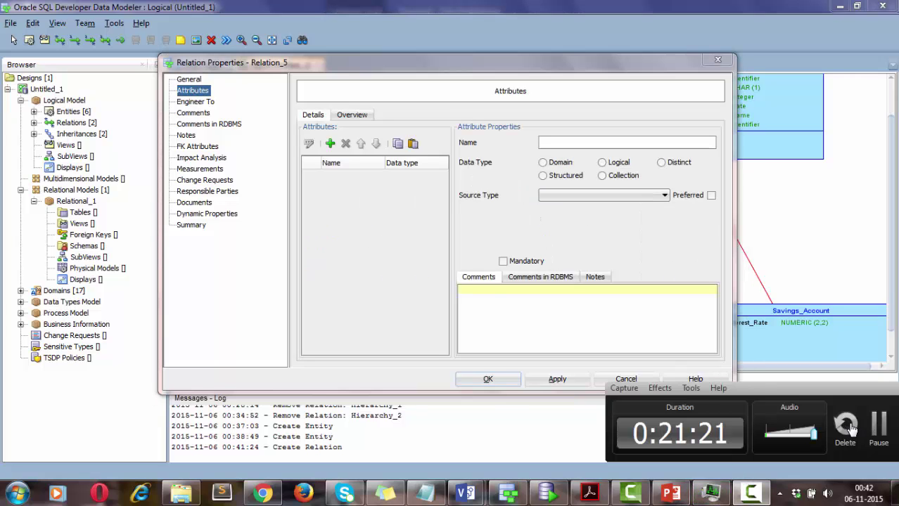
left_click(882, 428)
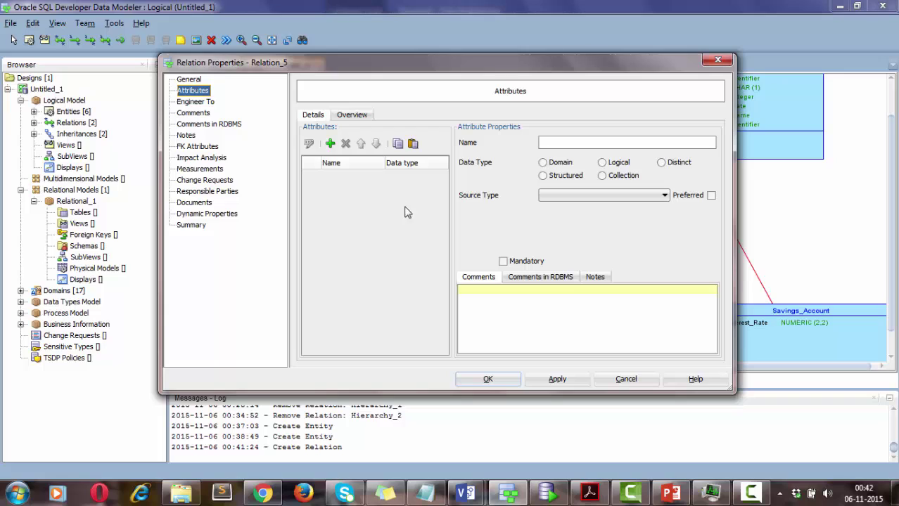
left_click(329, 144)
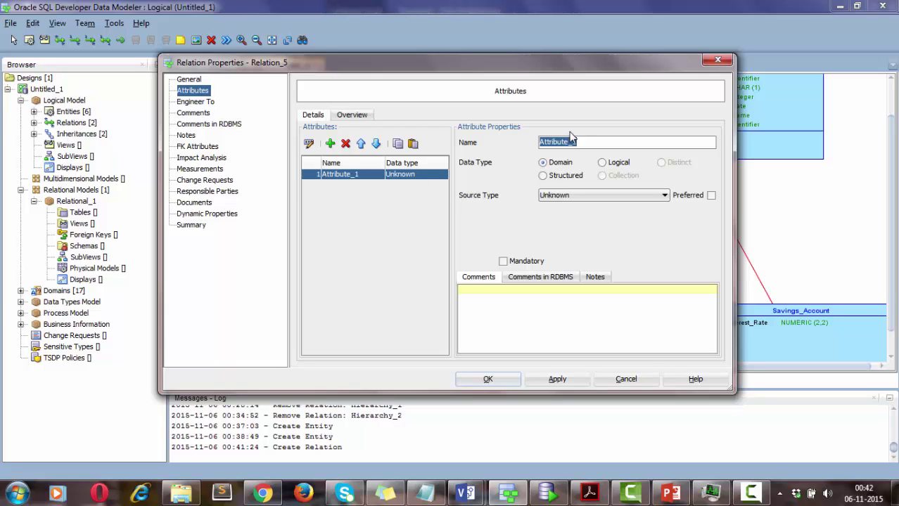
type("registration_id")
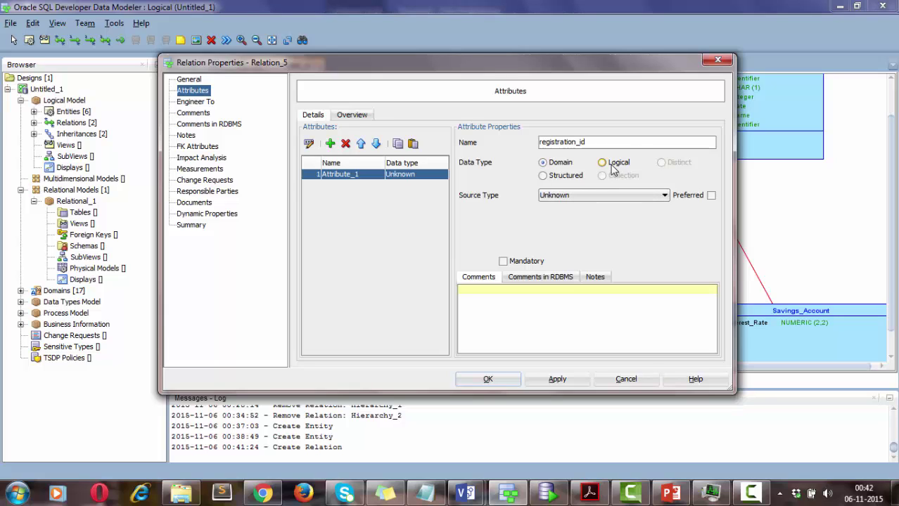
Step: Give registration_id the logical data type Integer, make it mandatory, and apply the relation's properties
left_click(601, 162)
left_click(598, 195)
key("i")
key("i")
key("i")
key("i")
key("i")
key("i")
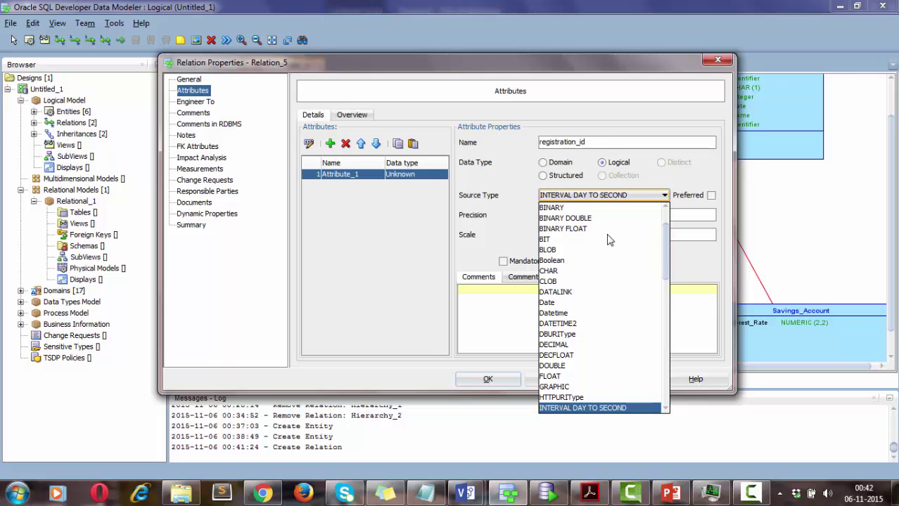
left_click(572, 408)
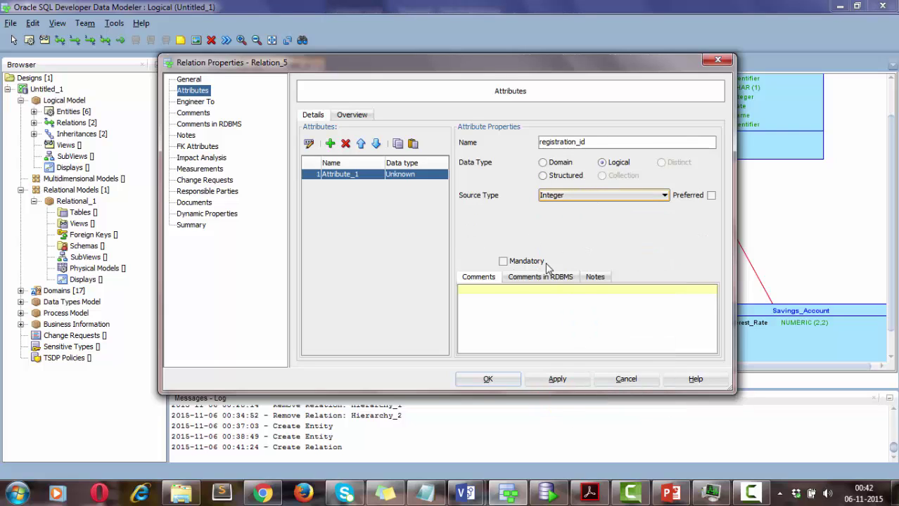
left_click(504, 262)
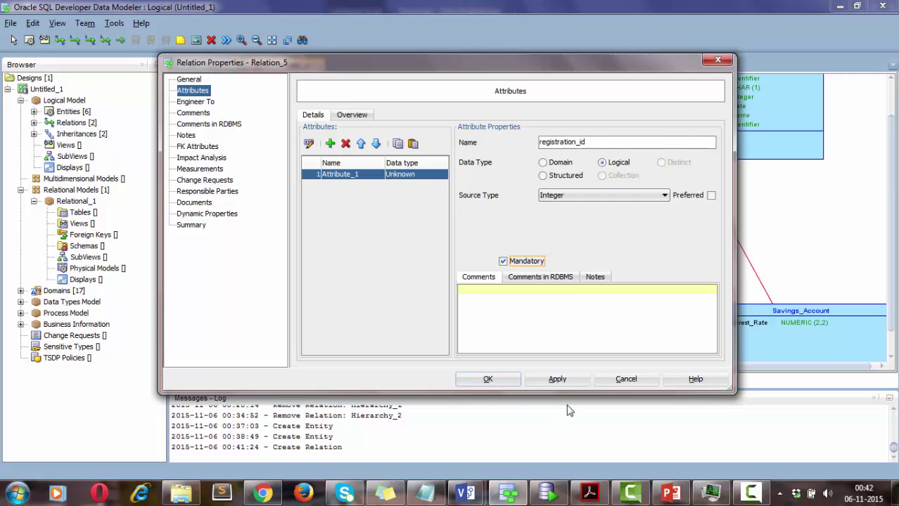
left_click(567, 380)
left_click(505, 380)
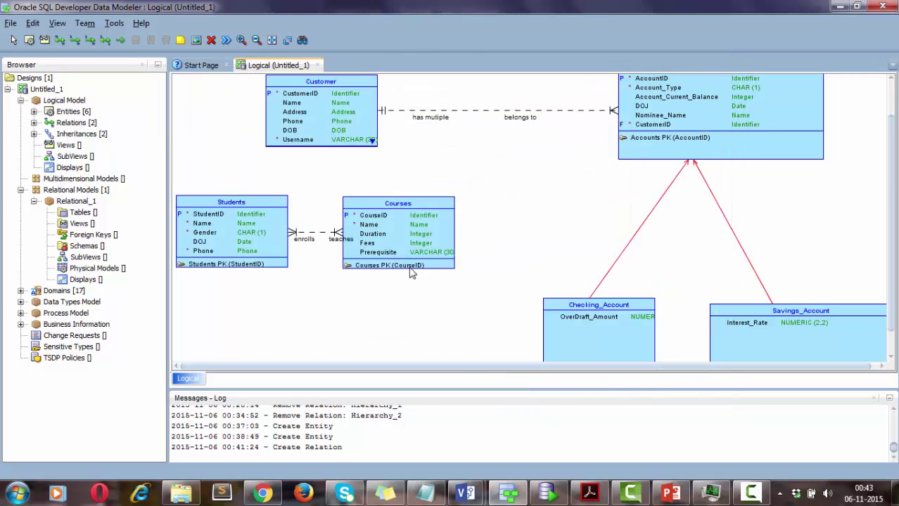
Step: Move the Courses entity farther away from Students and save the design as library_2 in the ER Models folder
left_click_drag(419, 205, 504, 214)
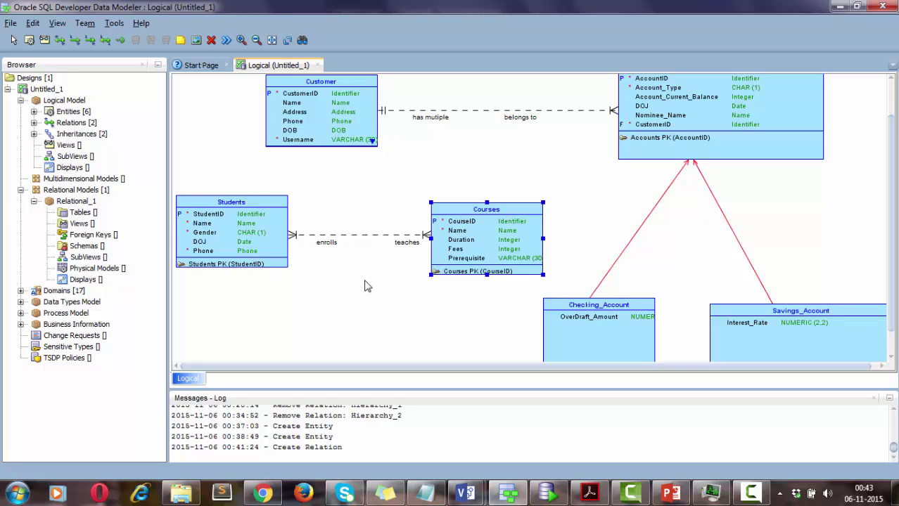
left_click(11, 23)
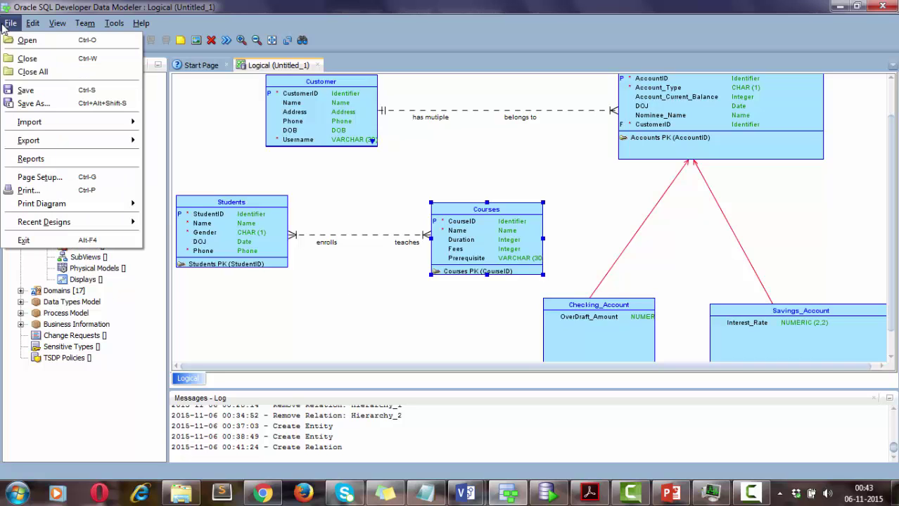
left_click(25, 104)
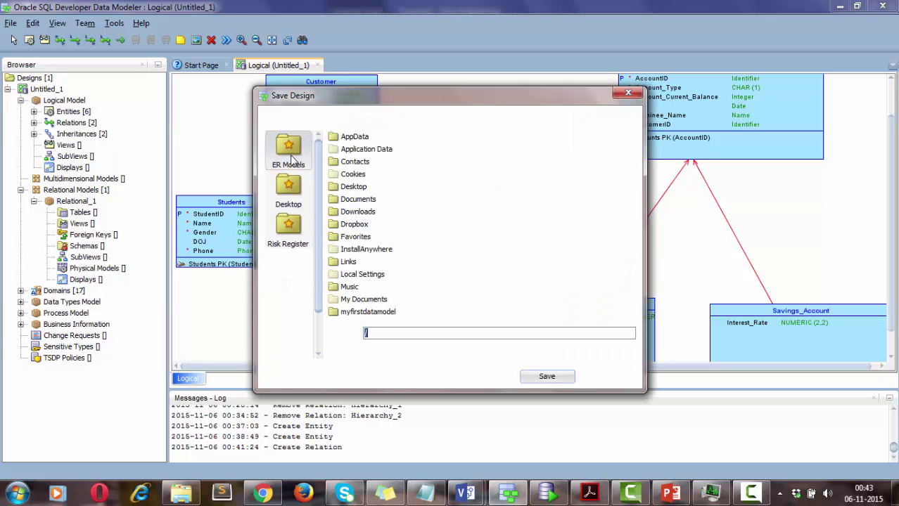
left_click(289, 151)
type("d")
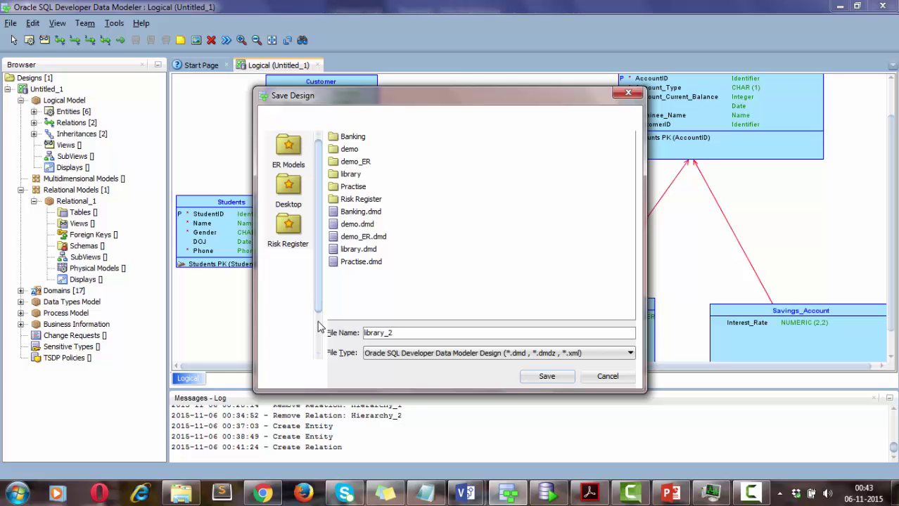
left_click(548, 376)
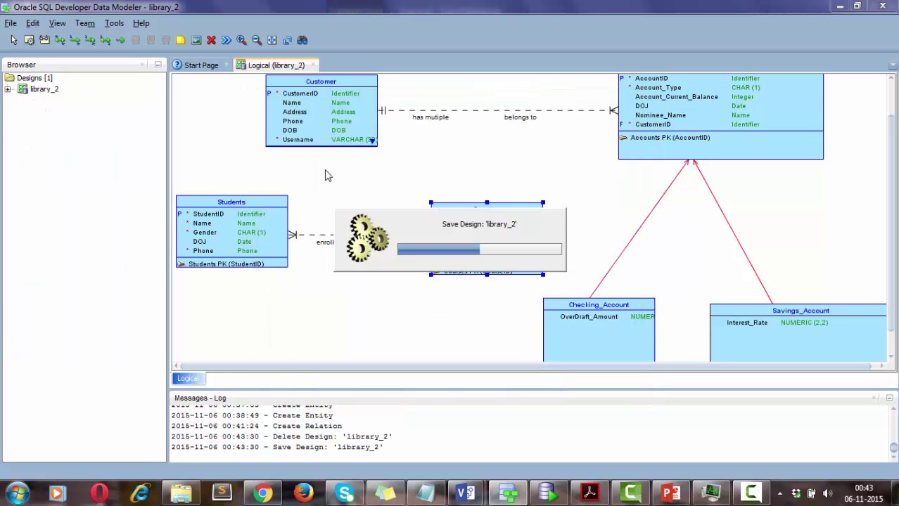
Step: Rename the relational model Relational_1 of the library_2 design to Library(Relational)
left_click(8, 90)
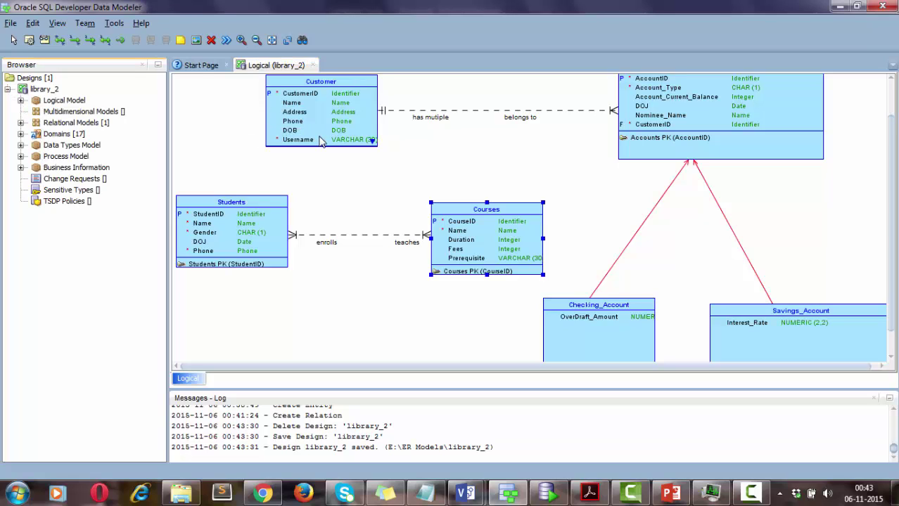
left_click(21, 123)
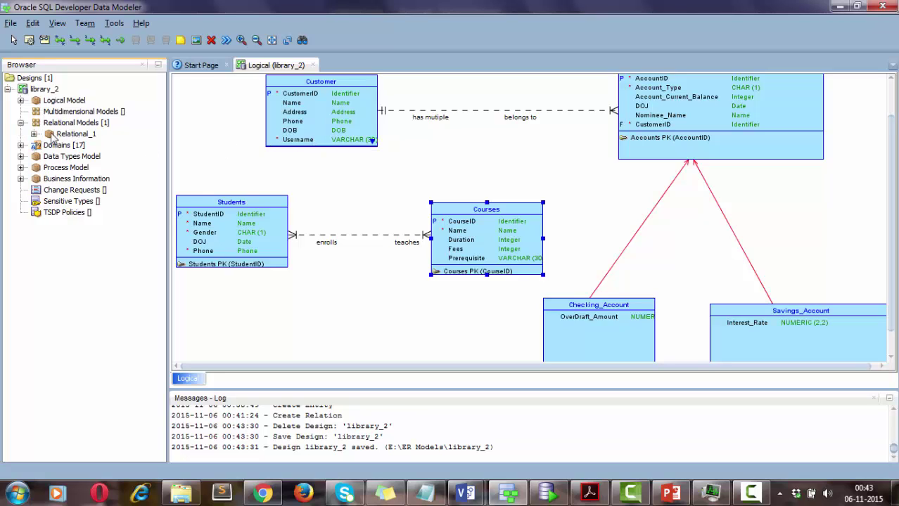
left_click(34, 134)
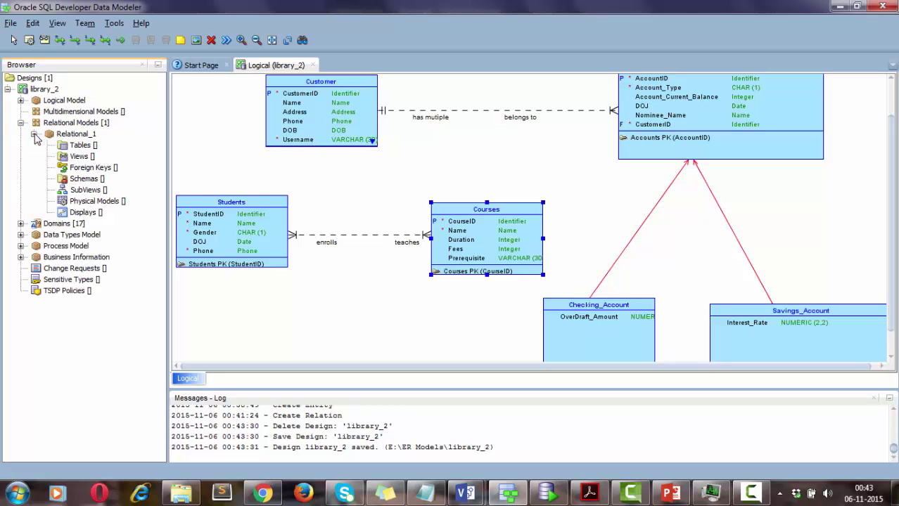
left_click(74, 134)
right_click(74, 134)
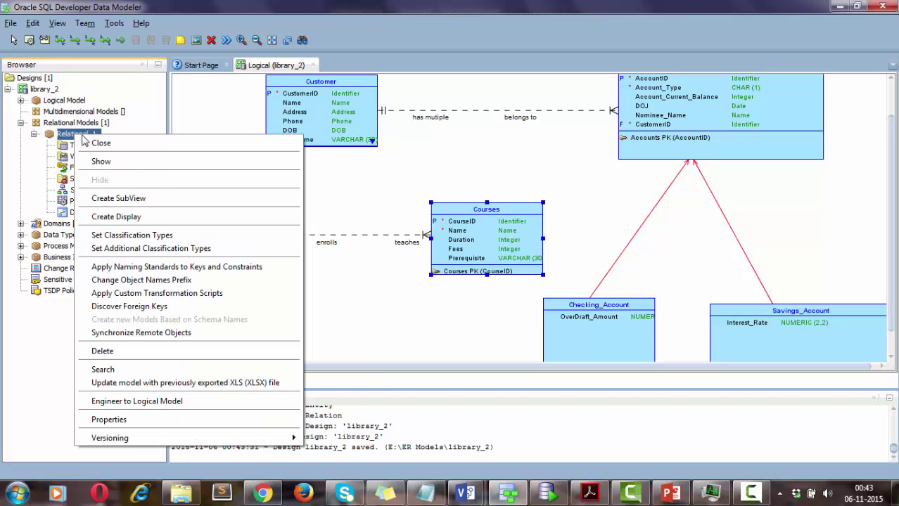
left_click(134, 420)
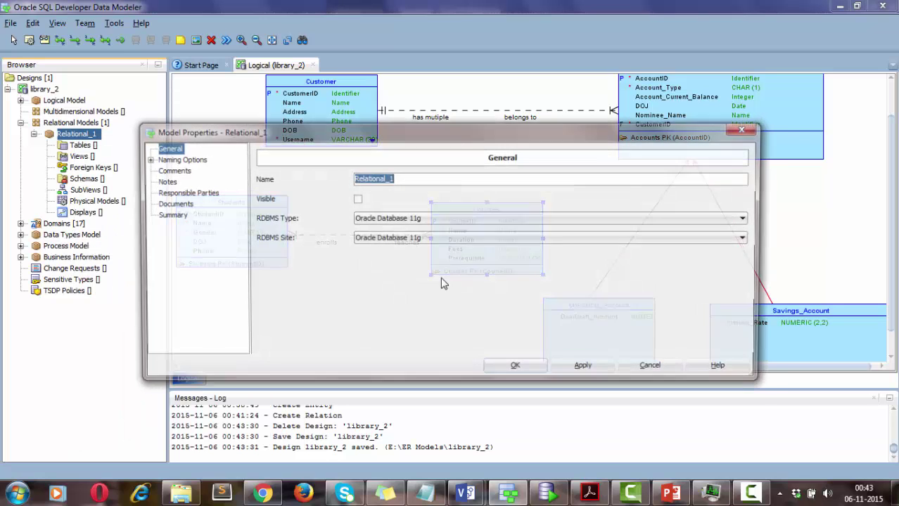
type("Library(")
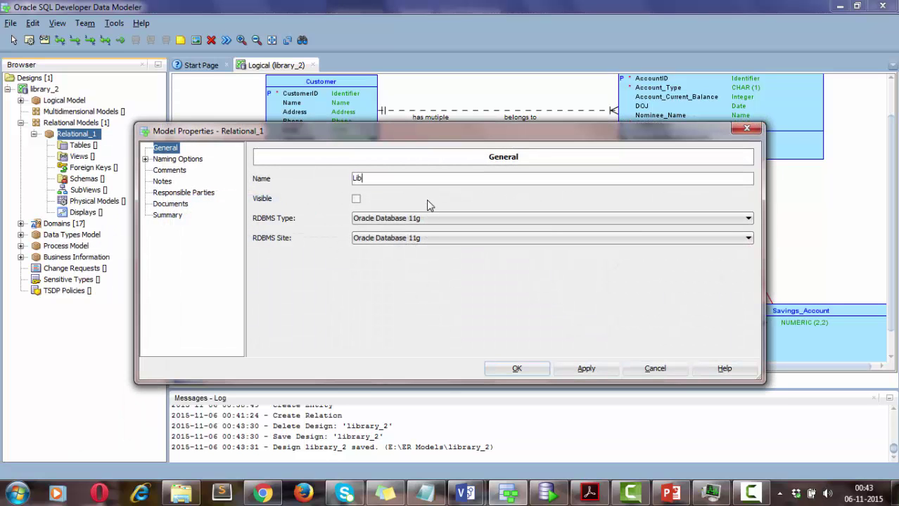
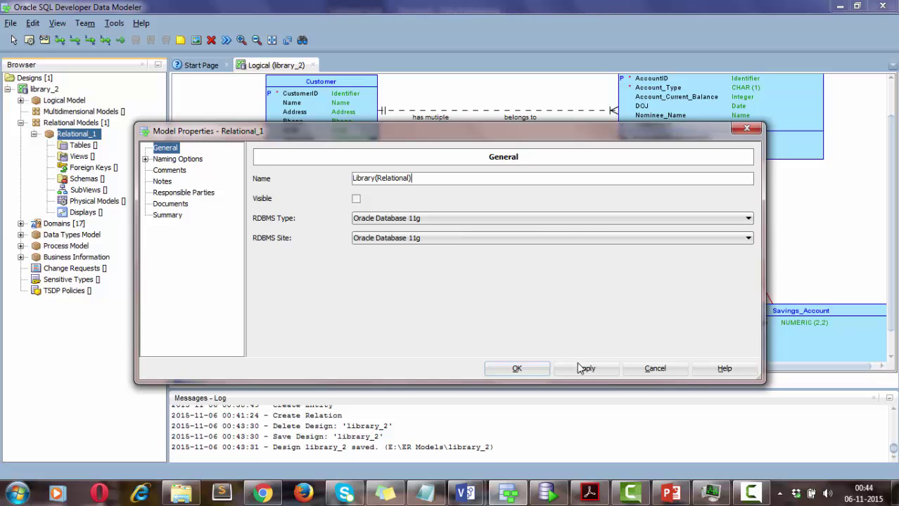
left_click(517, 368)
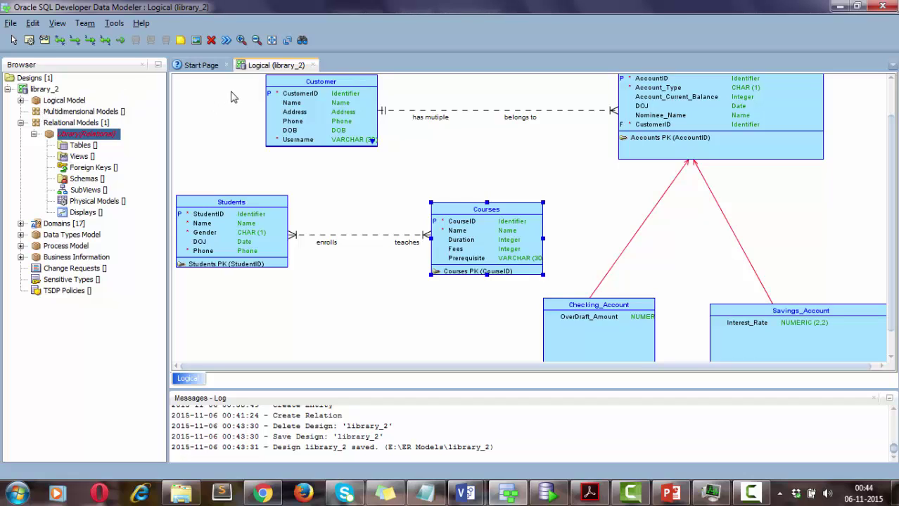
Step: Engineer the whole logical model into the Library(Relational) relational model
left_click(20, 101)
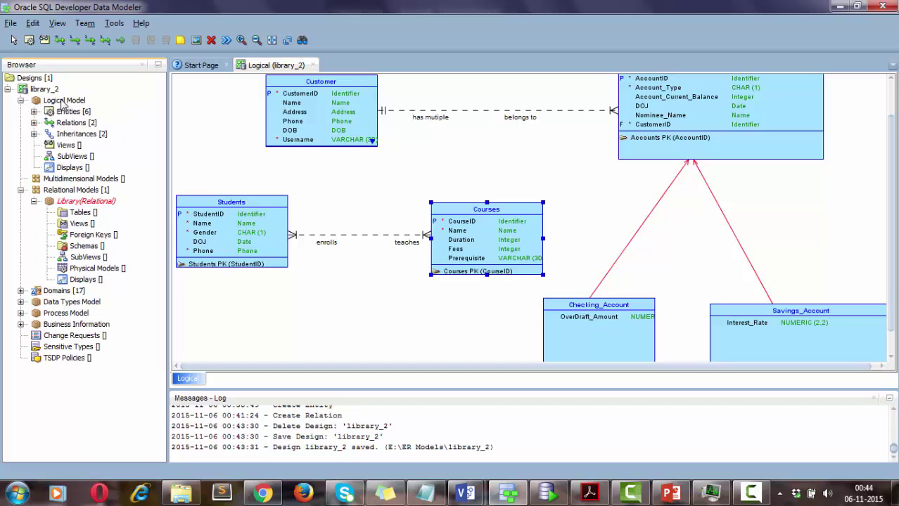
right_click(44, 90)
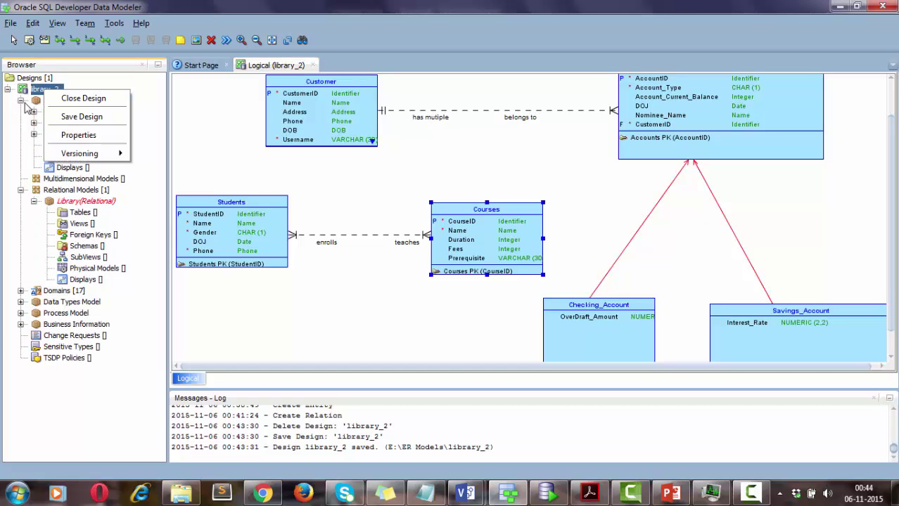
left_click(28, 105)
right_click(57, 102)
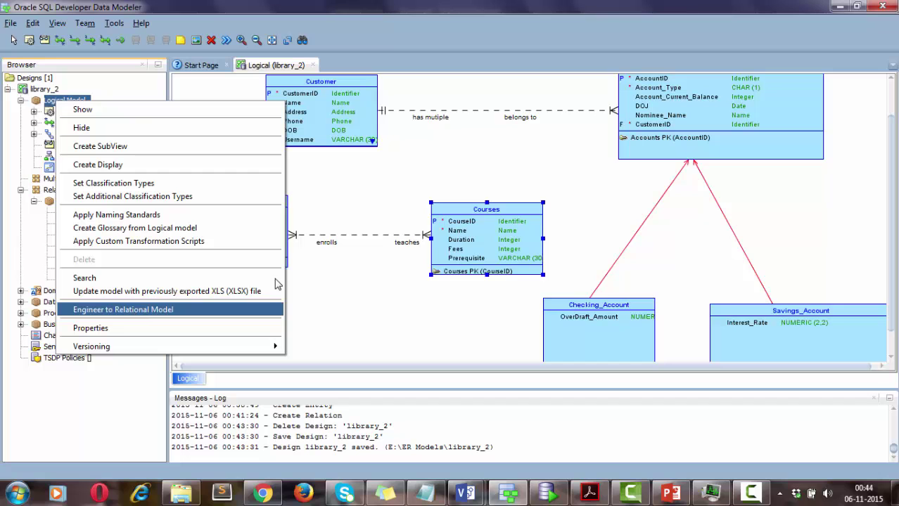
left_click(173, 315)
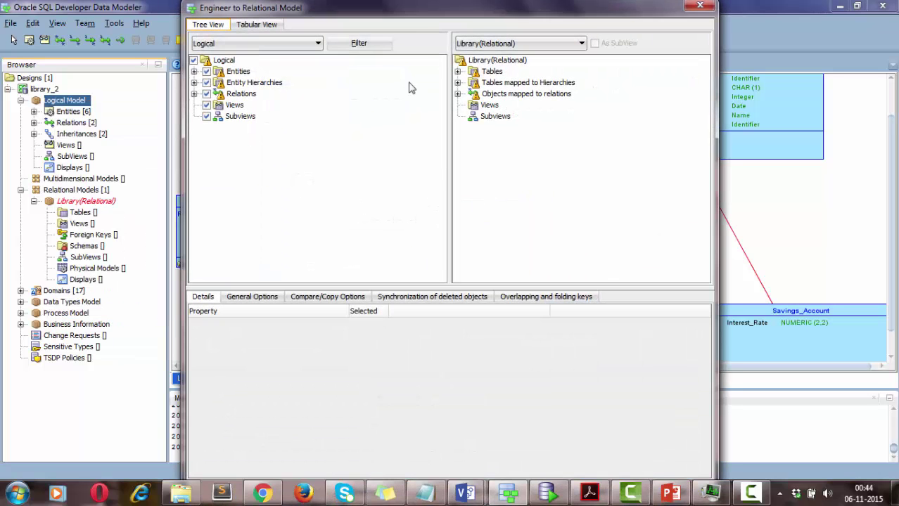
left_click_drag(432, 4, 387, 68)
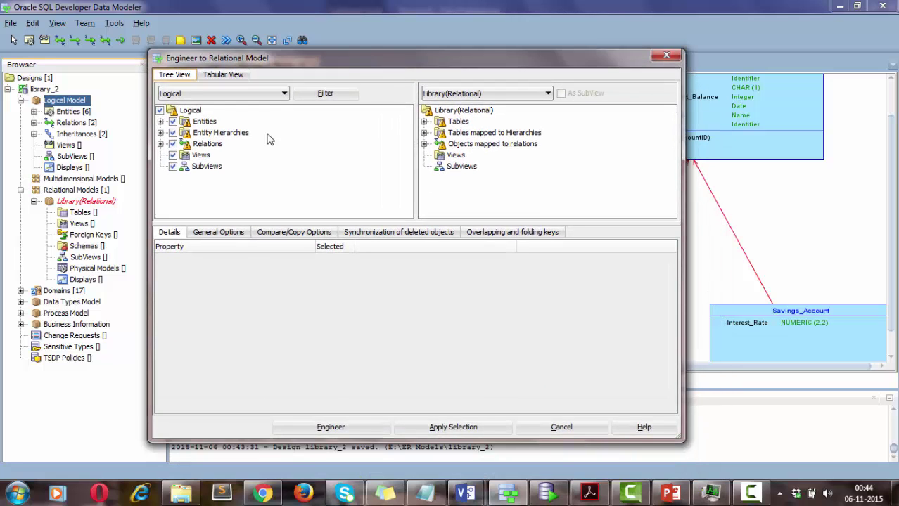
left_click(341, 431)
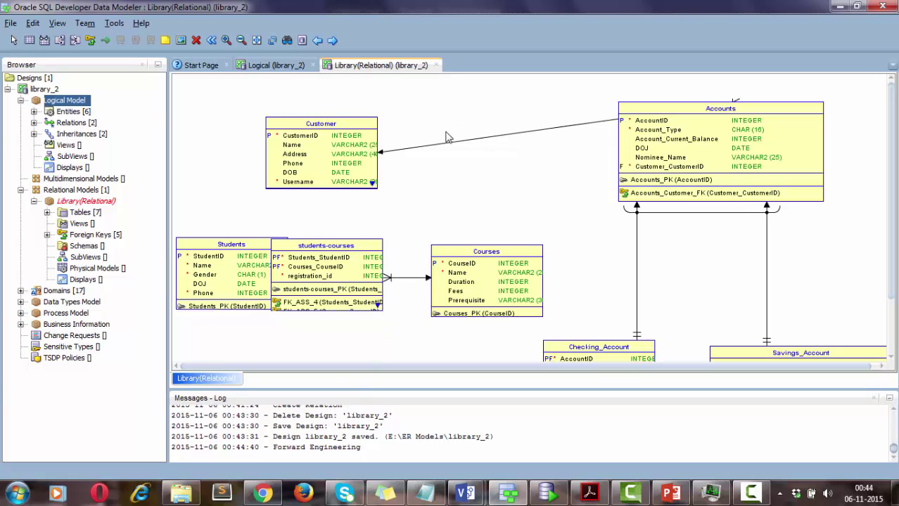
Step: Place the students-courses table below and between Students and Courses, and shift Courses farther away from Students
scroll(890, 225, "down", 1)
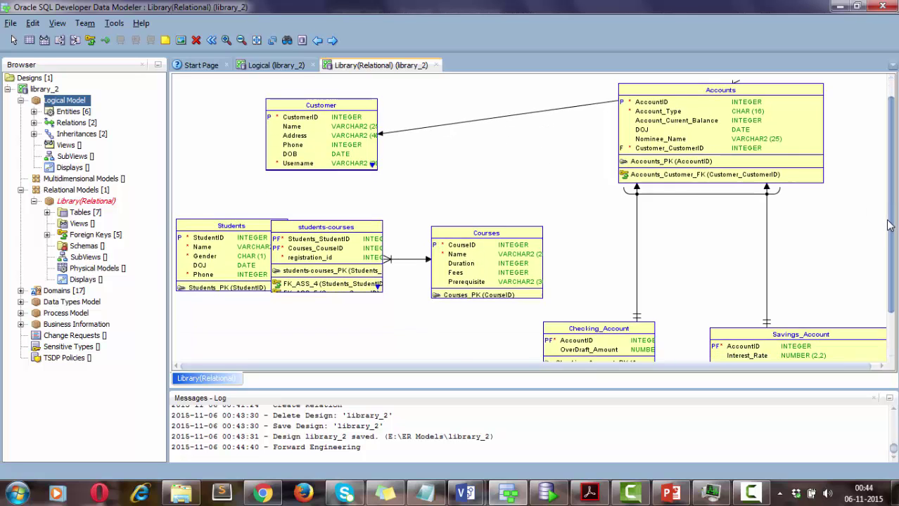
left_click_drag(888, 220, 887, 219)
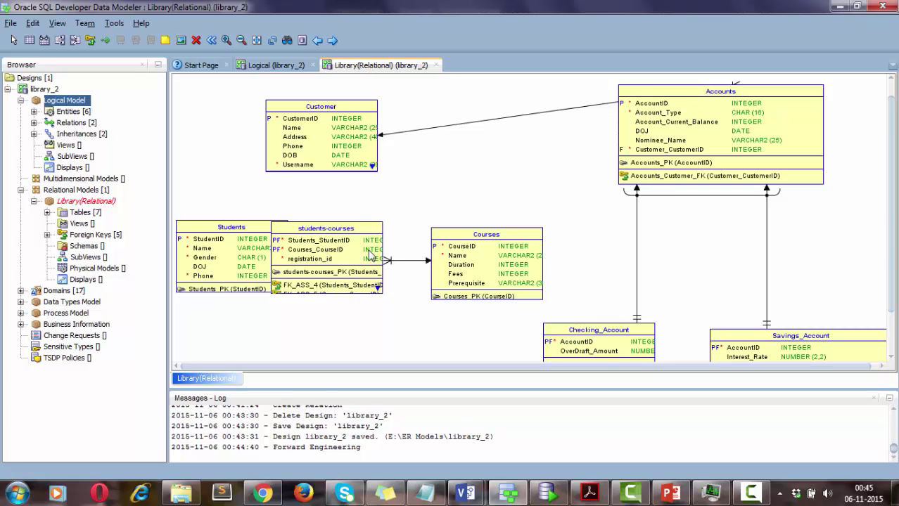
left_click_drag(356, 264, 397, 351)
left_click(512, 237)
left_click_drag(512, 237, 550, 231)
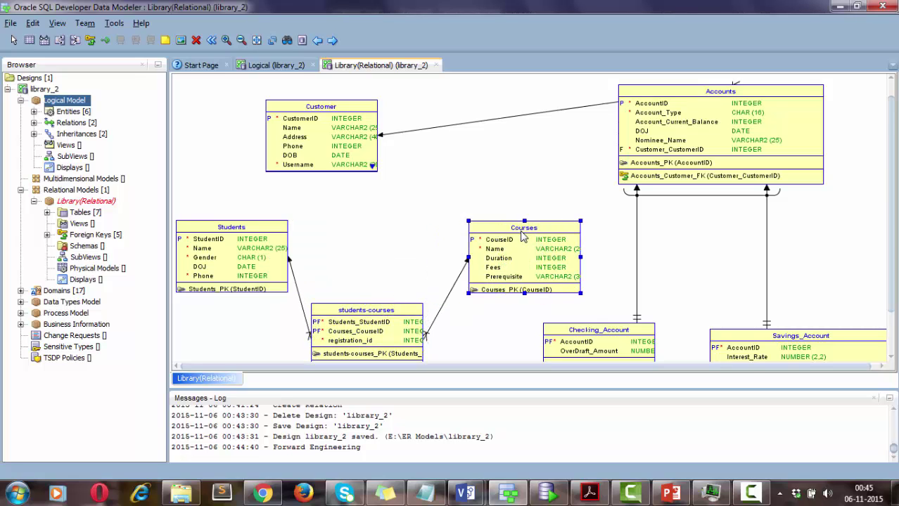
Step: Move the students-courses table up between Students and Courses and apply Auto Route to the relational diagram's relationship lines
left_click_drag(345, 308, 368, 236)
right_click(463, 153)
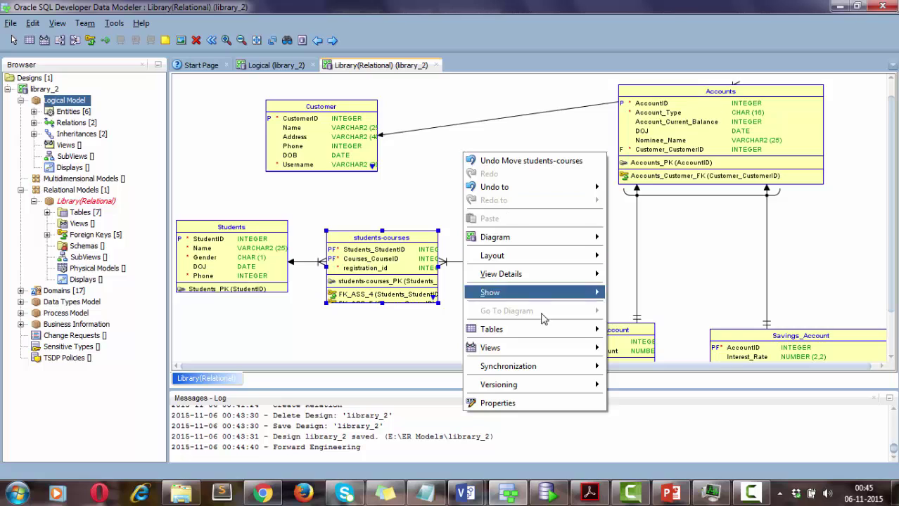
mouse_move(586, 257)
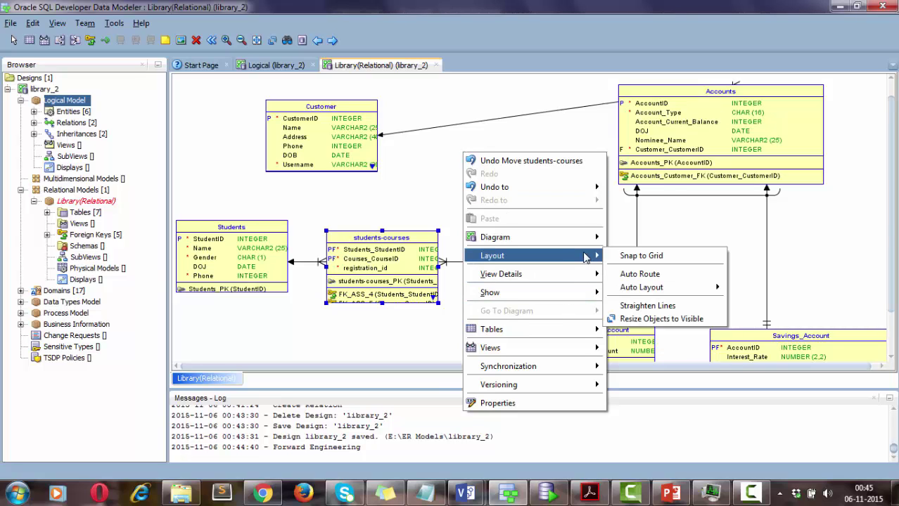
left_click(642, 274)
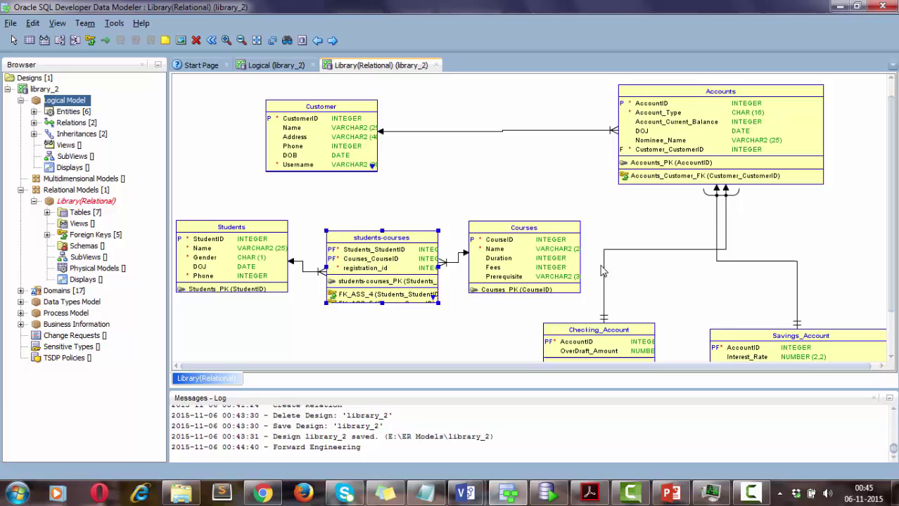
left_click(395, 346)
scroll(394, 344, "down", 1)
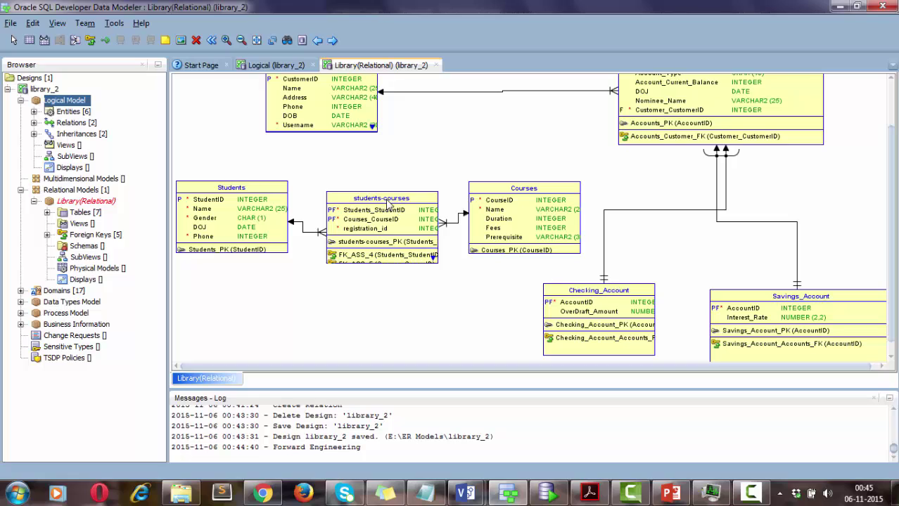
Step: Enlarge the students-courses table to fit its column types and foreign keys, and recentre it between Students and Courses
left_click(435, 261)
left_click_drag(438, 263, 459, 323)
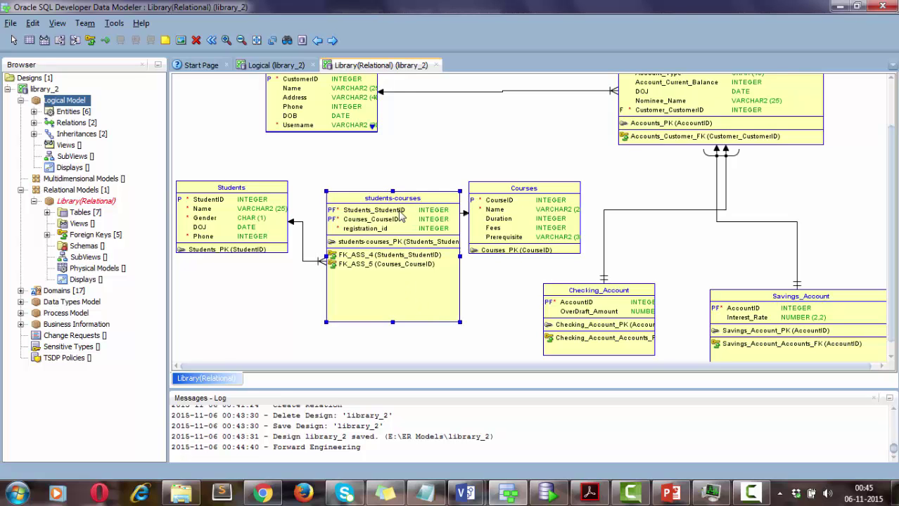
left_click_drag(405, 200, 393, 198)
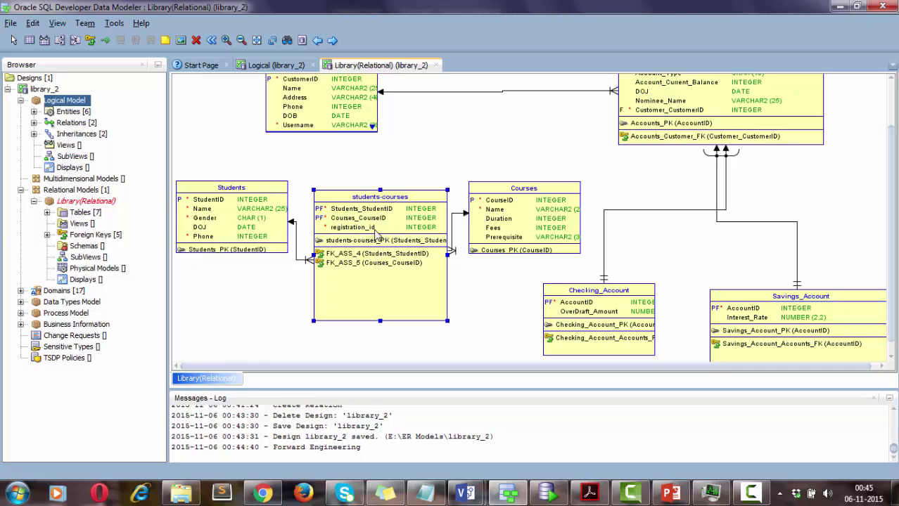
scroll(335, 286, "up", 3)
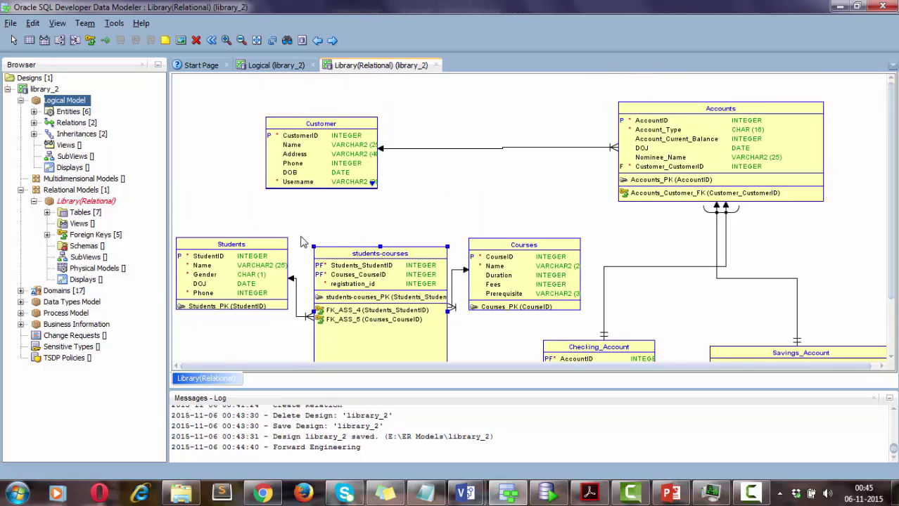
scroll(365, 235, "down", 2)
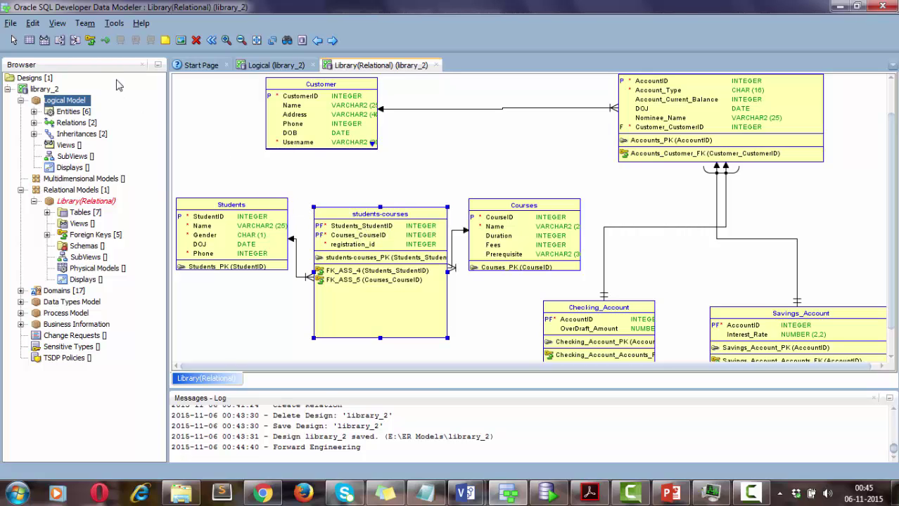
Step: Generate the Oracle Database 11g DDL for the Library(Relational) model with the default generation options and review the script
left_click(11, 24)
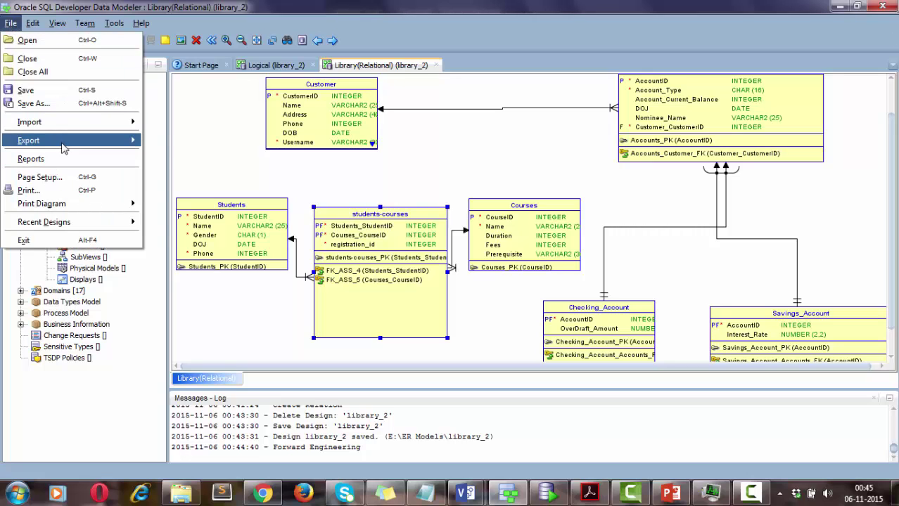
mouse_move(63, 147)
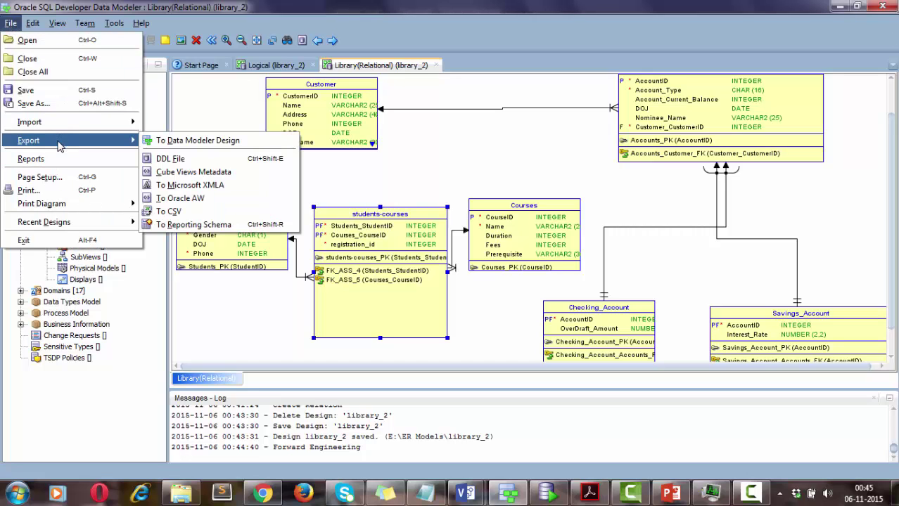
left_click(187, 161)
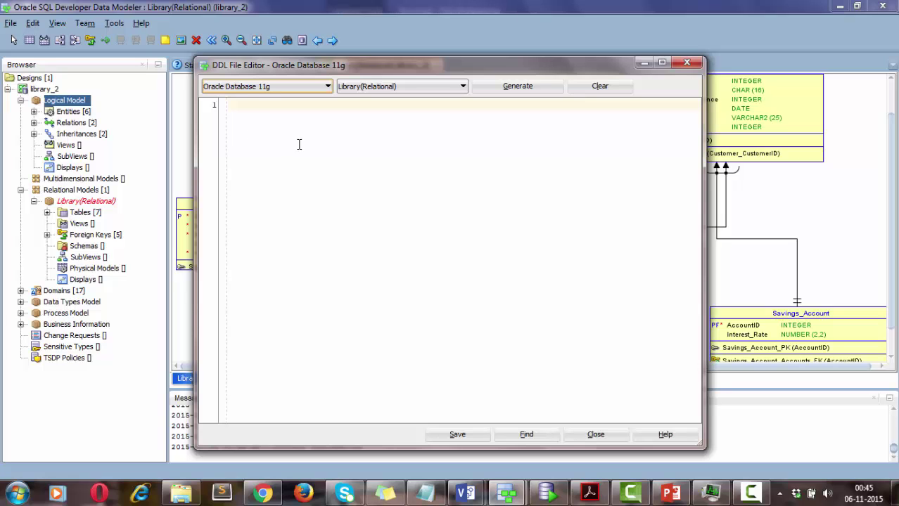
left_click(531, 87)
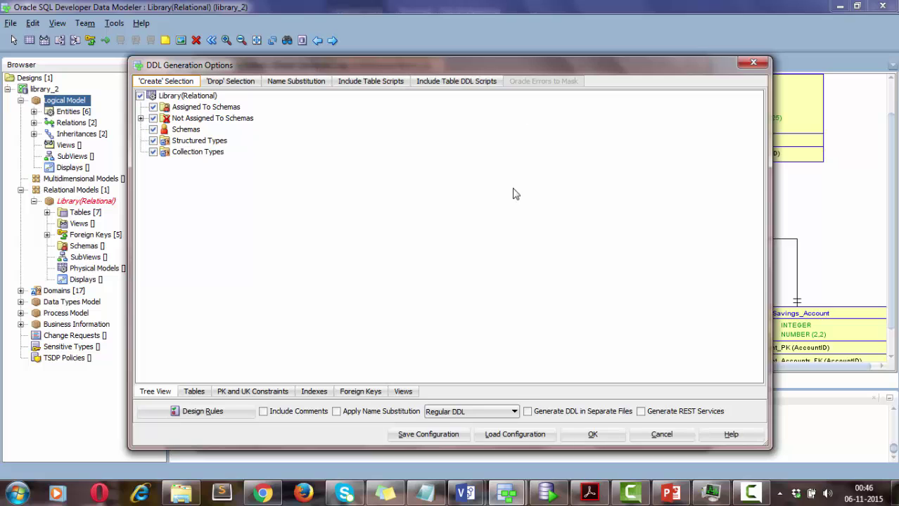
left_click(583, 434)
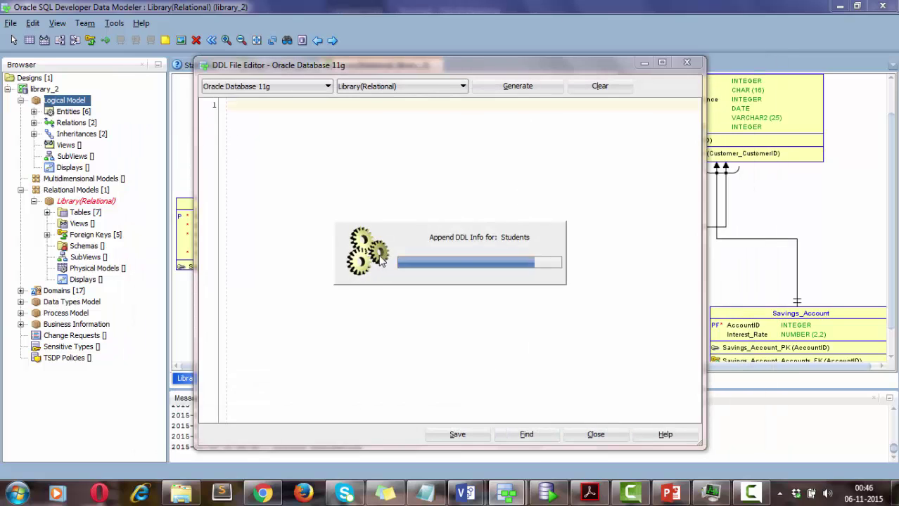
scroll(374, 250, "down", 12)
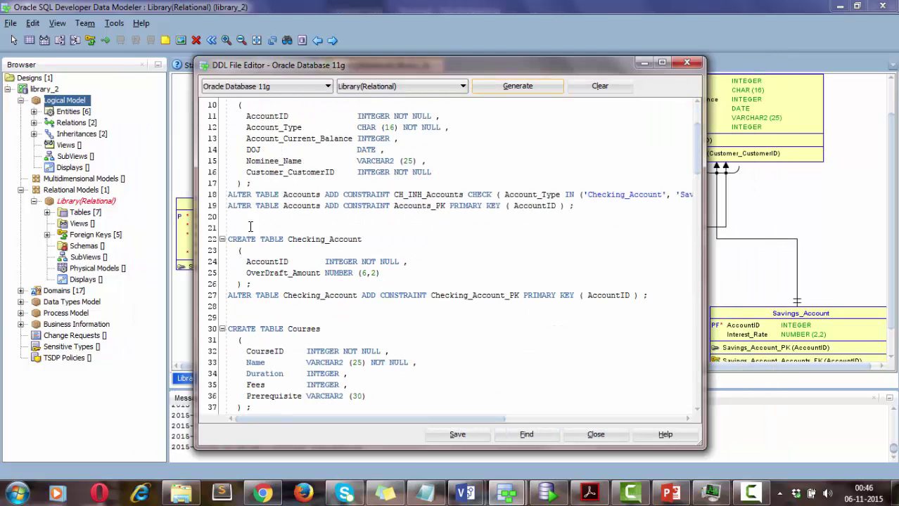
scroll(329, 235, "down", 10)
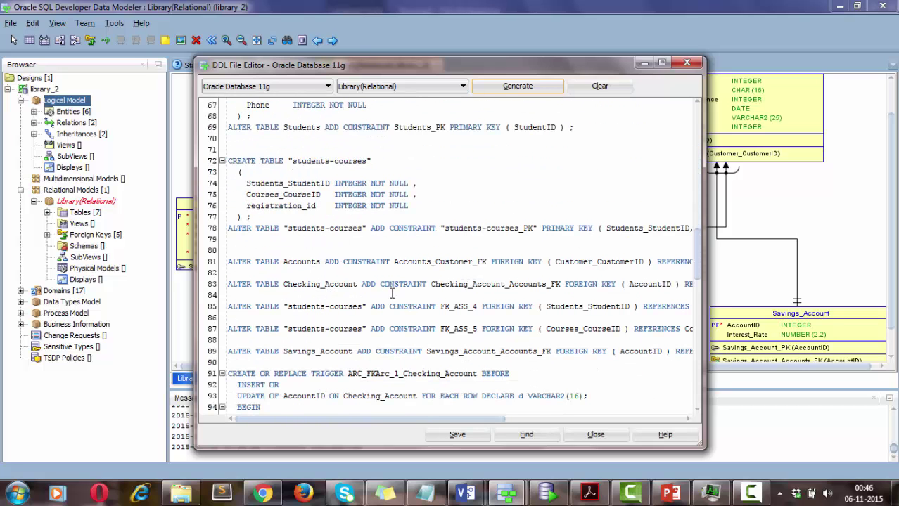
scroll(391, 294, "down", 9)
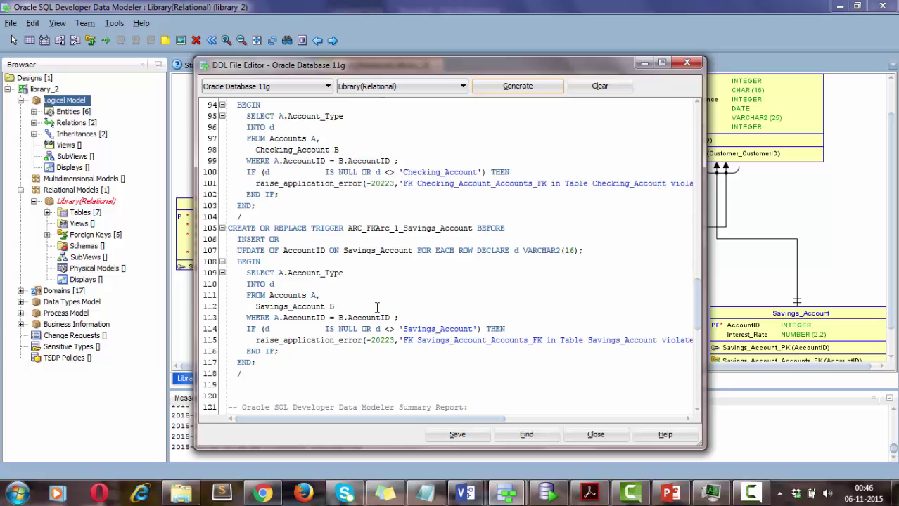
scroll(377, 307, "up", 5)
scroll(372, 307, "up", 2)
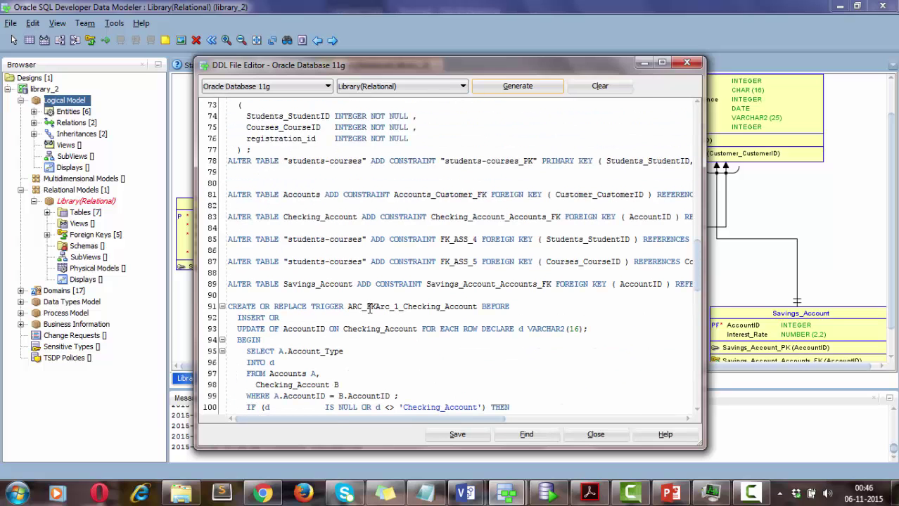
Step: Save the generated DDL as library_ddl_2 in the E:\ER Models\library folder and close the DDL editor
left_click(457, 435)
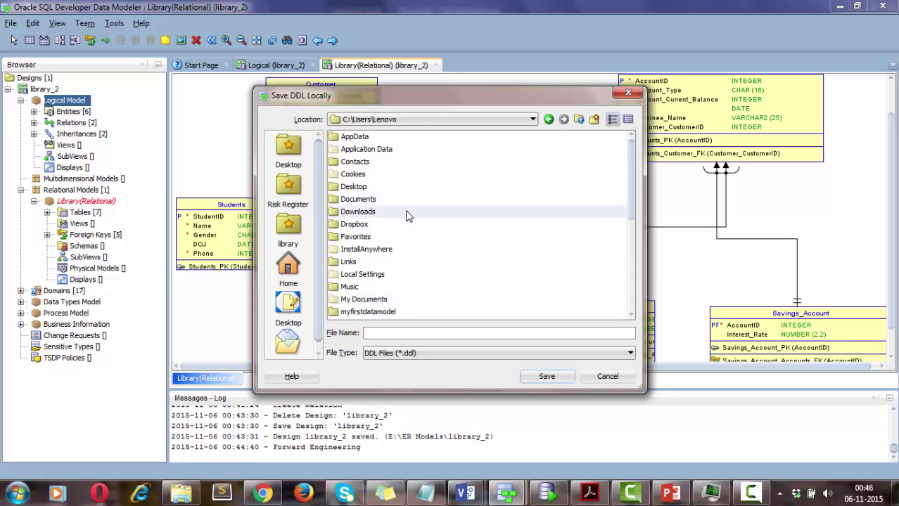
left_click(288, 225)
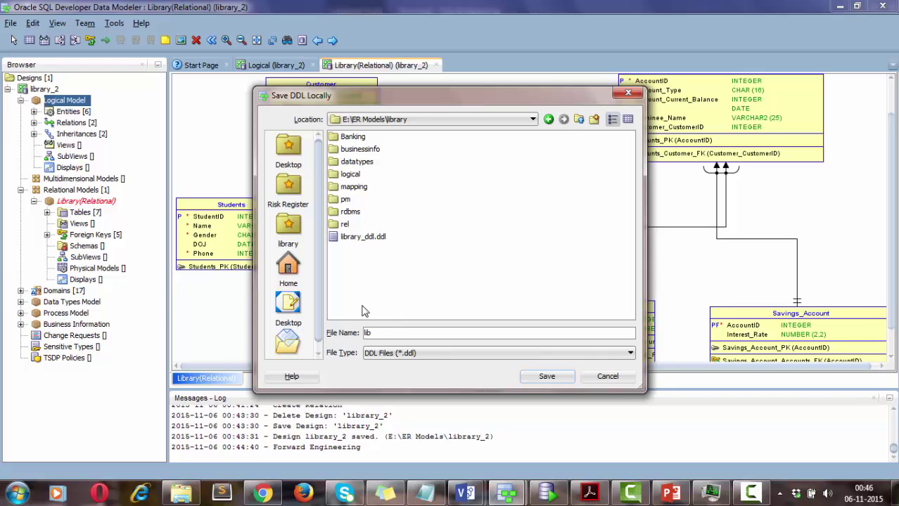
type("_ddl_2")
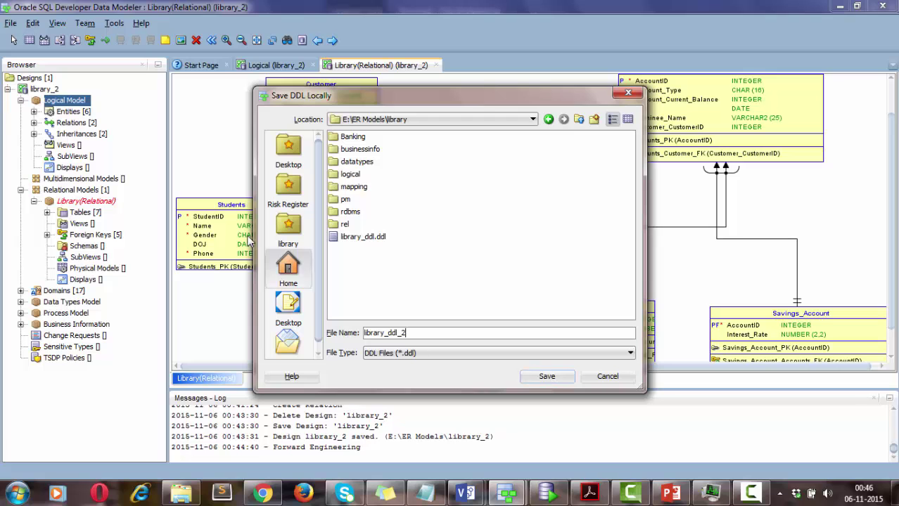
left_click(547, 377)
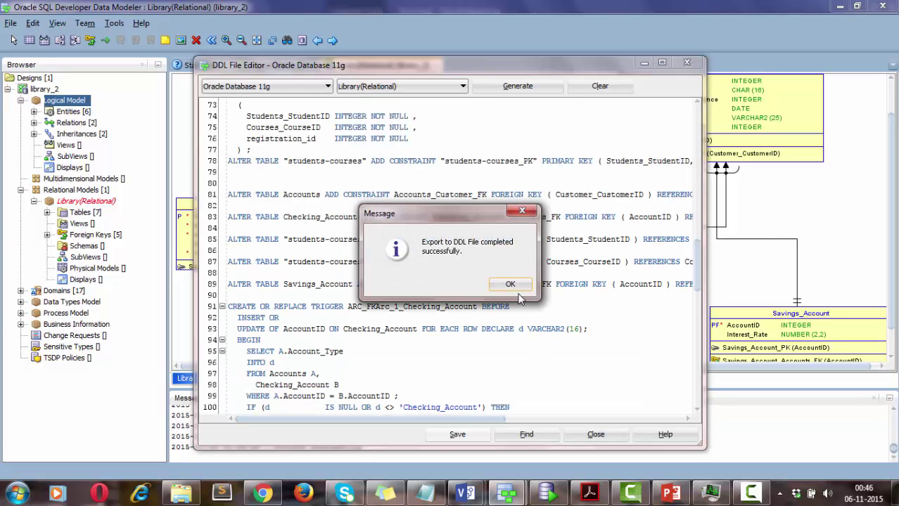
left_click(517, 287)
left_click(597, 436)
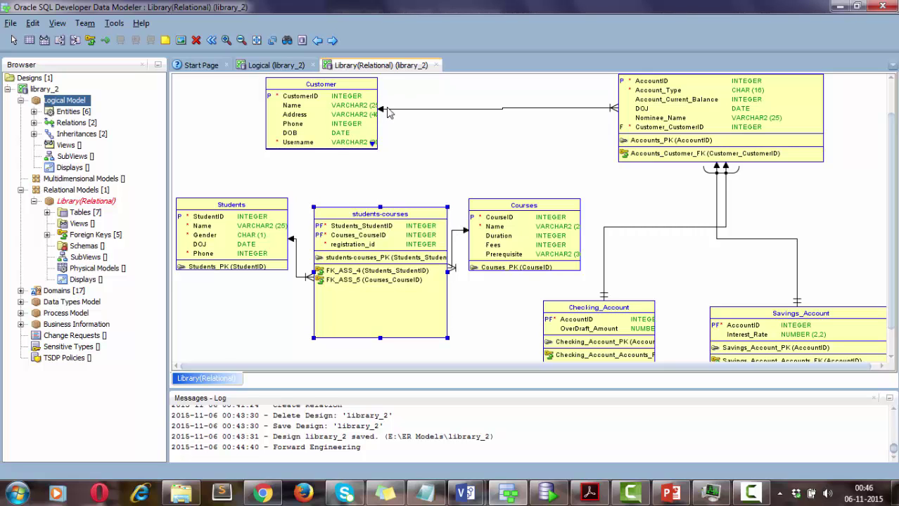
Step: Return to the logical diagram of library_2 and open its print preview
left_click(276, 66)
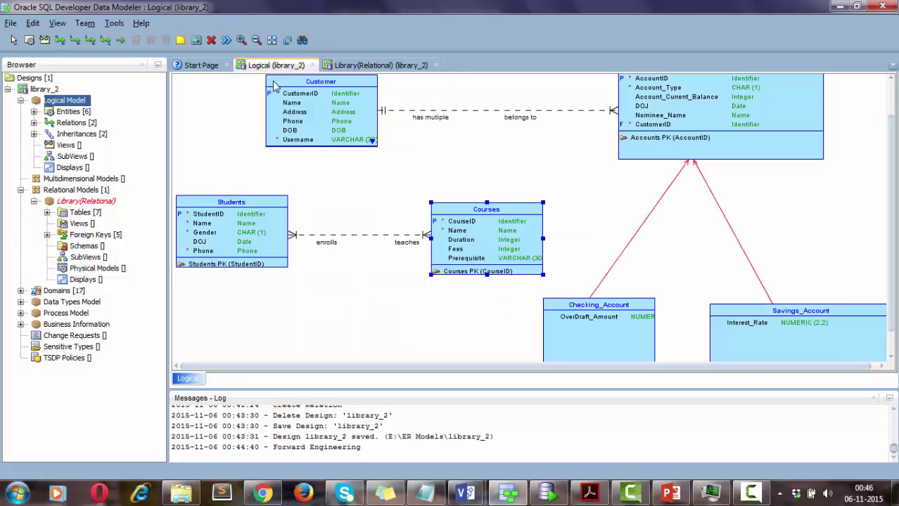
scroll(484, 175, "up", 1)
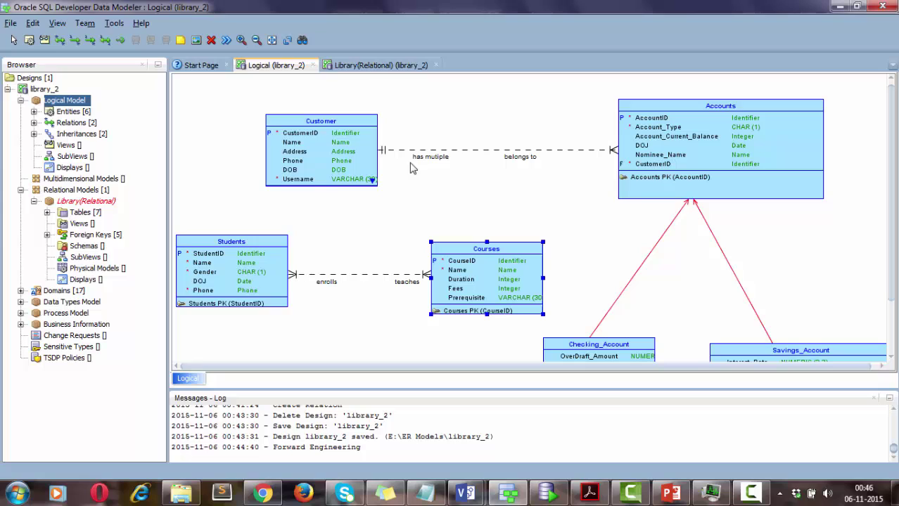
left_click(12, 24)
mouse_move(40, 204)
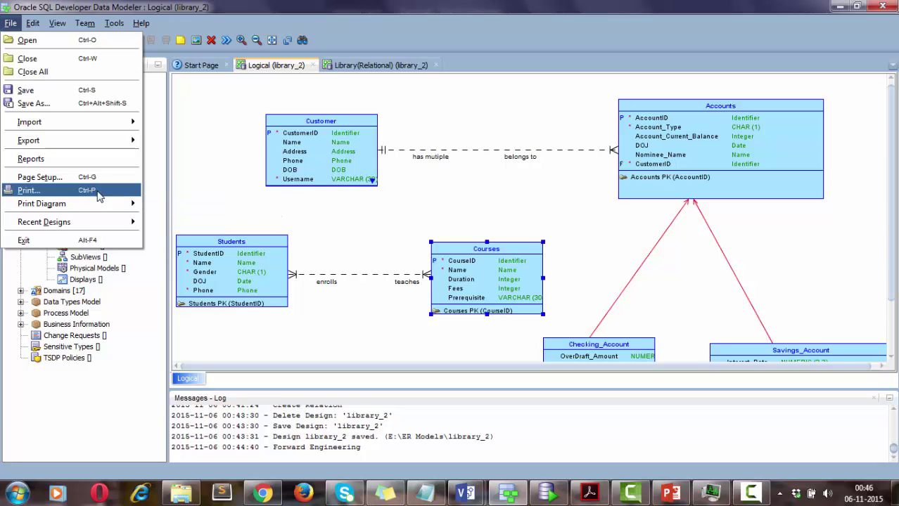
right_click(220, 118)
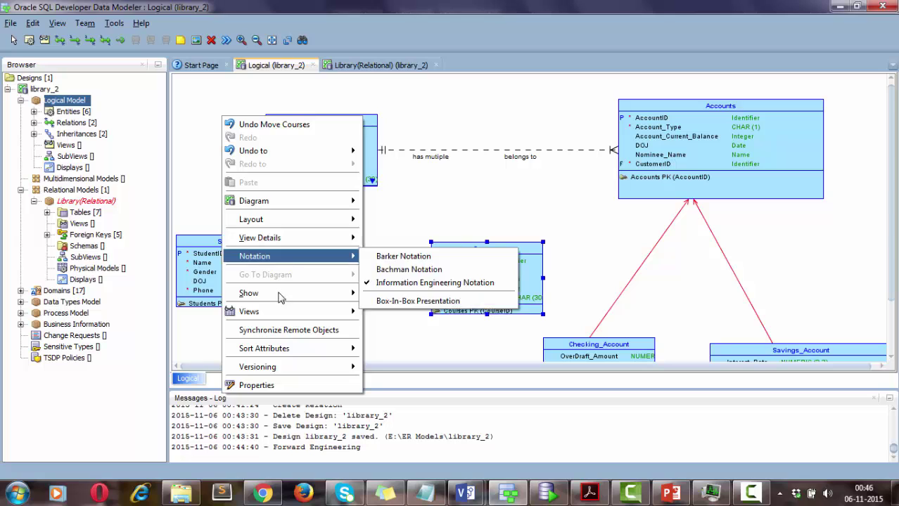
mouse_move(282, 299)
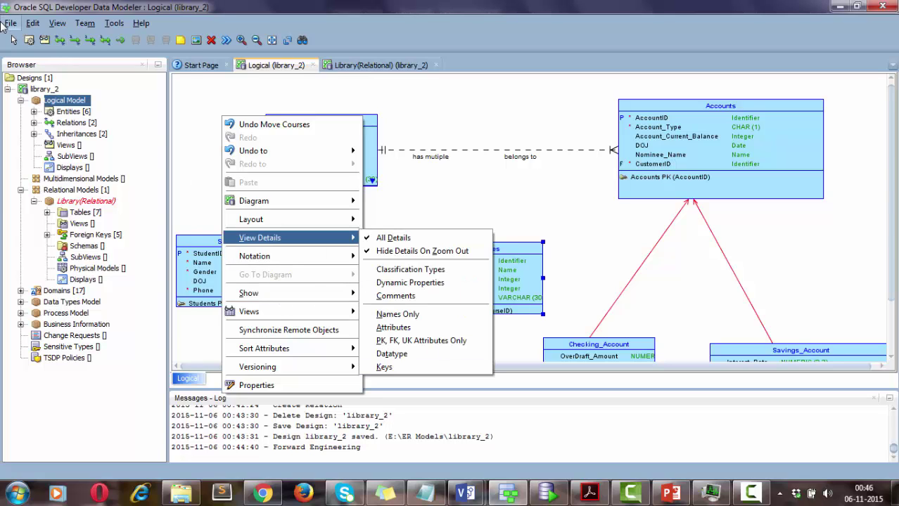
left_click(10, 24)
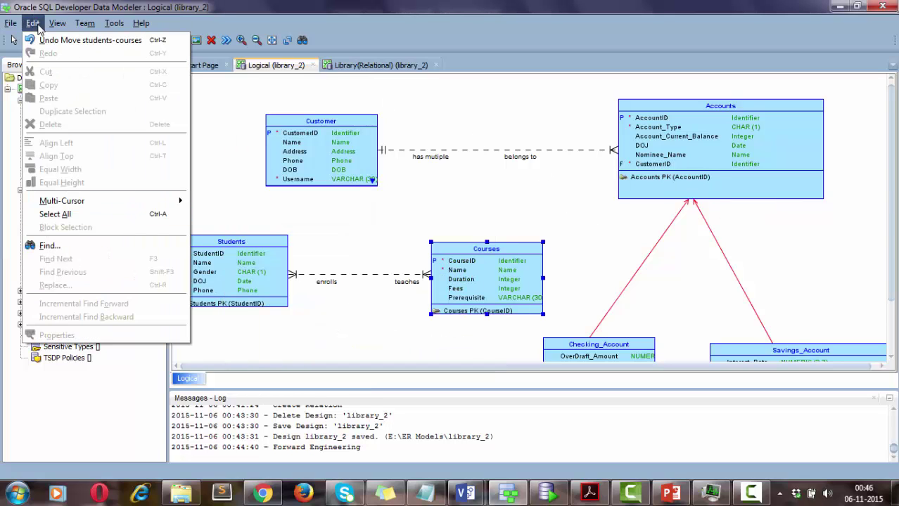
mouse_move(12, 23)
left_click(97, 191)
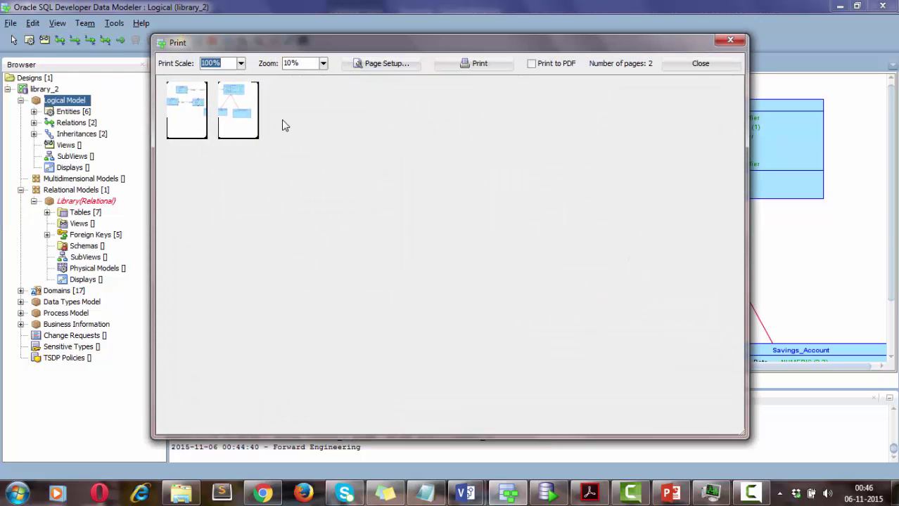
Step: Try a print scale of 75% for the logical diagram
left_click(323, 63)
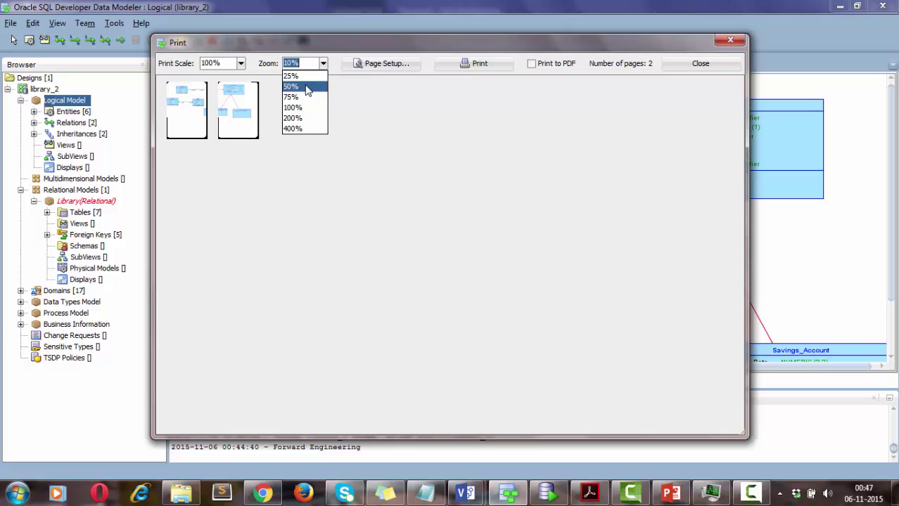
left_click(240, 63)
left_click(232, 103)
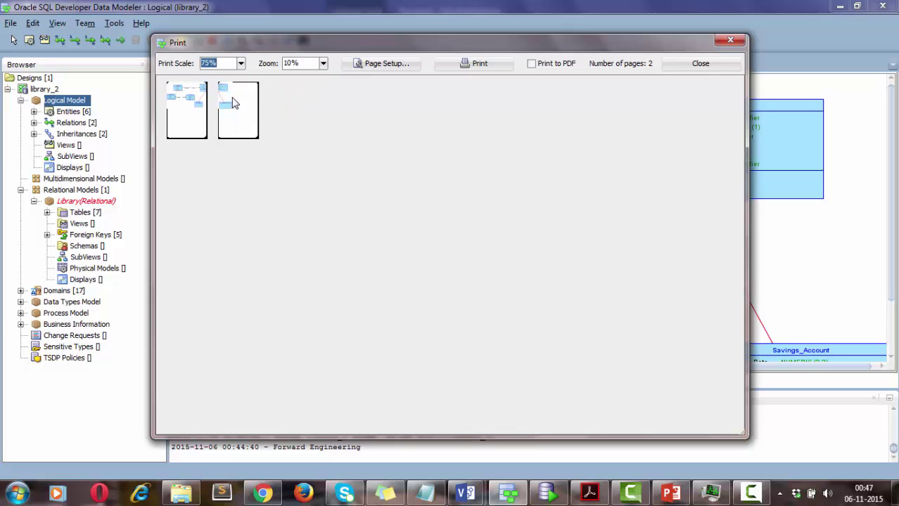
left_click(241, 63)
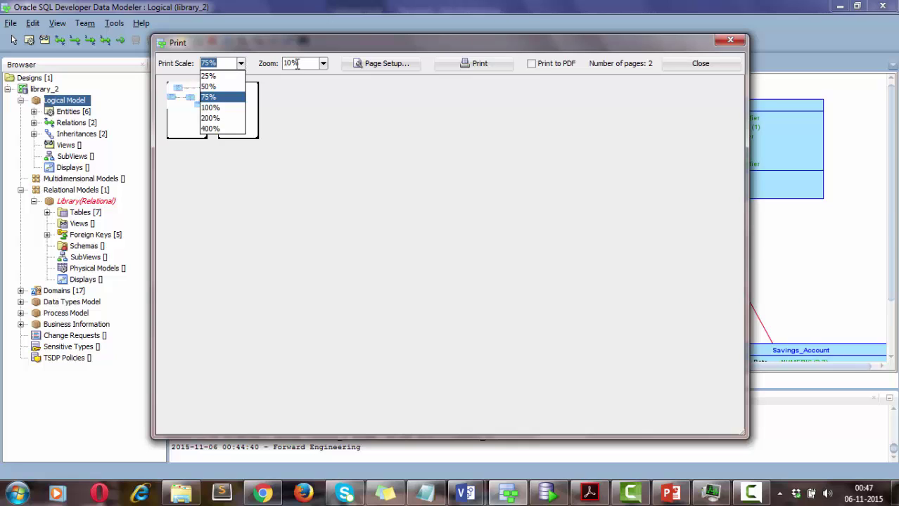
left_click(323, 64)
left_click(323, 63)
left_click(354, 83)
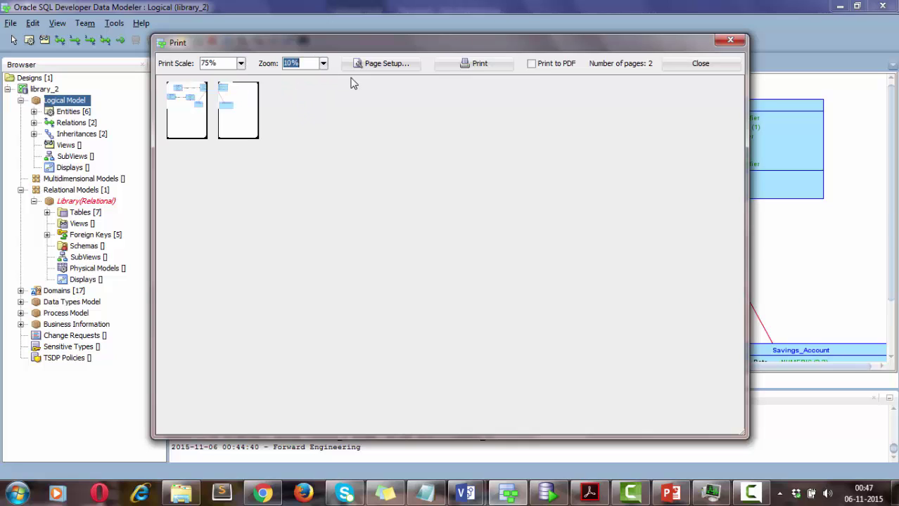
Step: Set the logical diagram's print scale to 50%
left_click(241, 63)
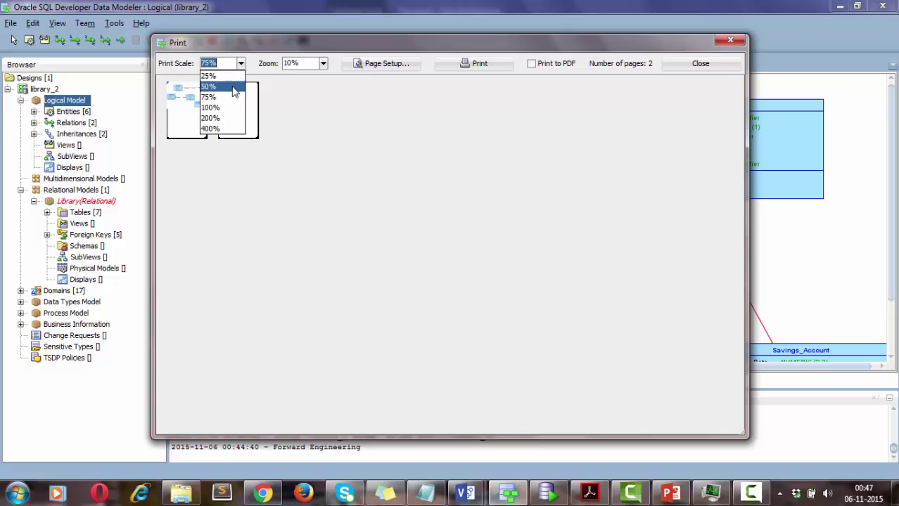
left_click(224, 87)
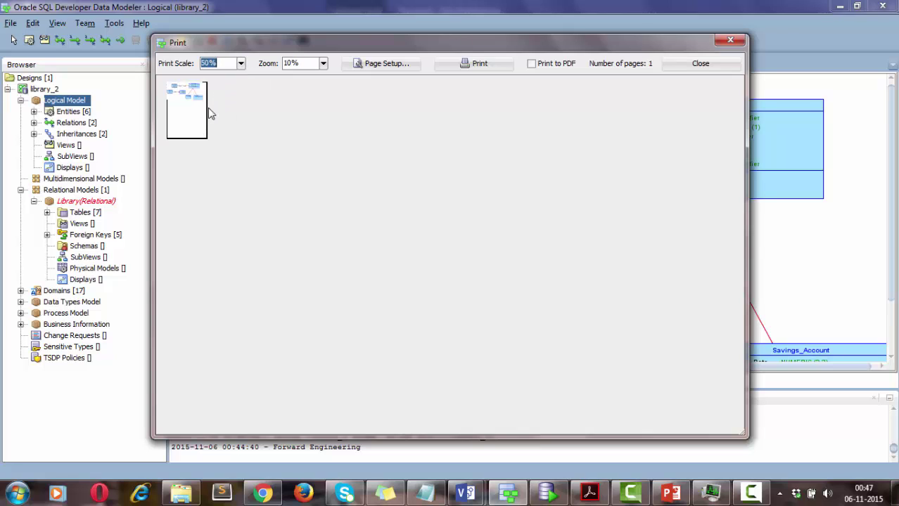
Step: Set the print preview zoom to 50% and enable printing the logical diagram to PDF
left_click(323, 63)
left_click(317, 89)
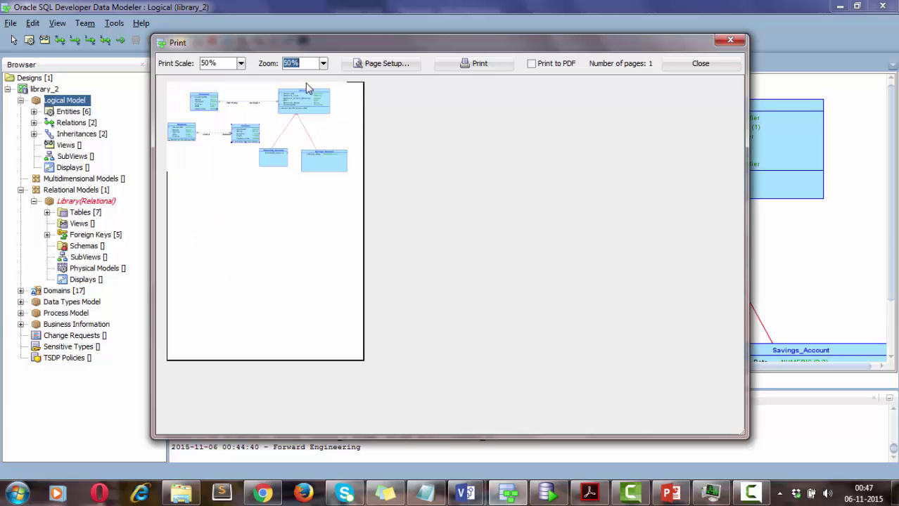
left_click(549, 67)
Step: Try to print the logical diagram to a PDF file named library_logical on the Desktop
left_click(484, 65)
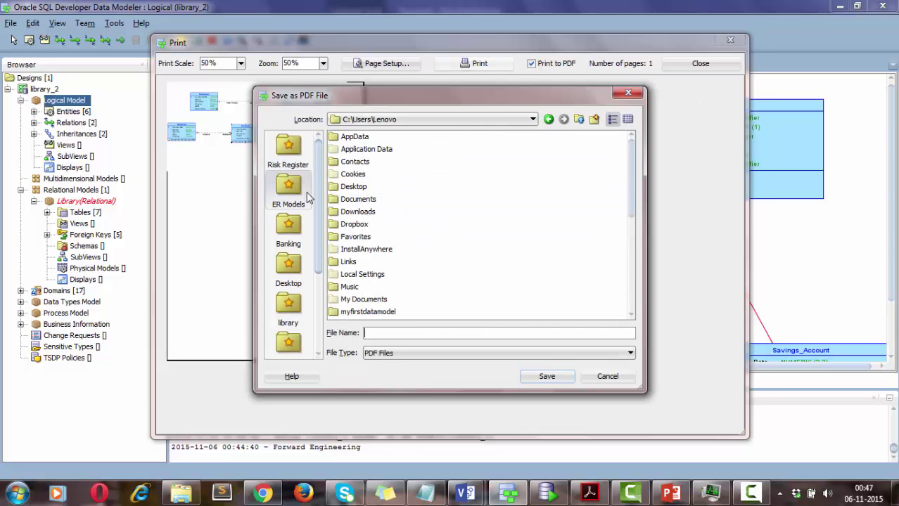
left_click(303, 262)
left_click(368, 333)
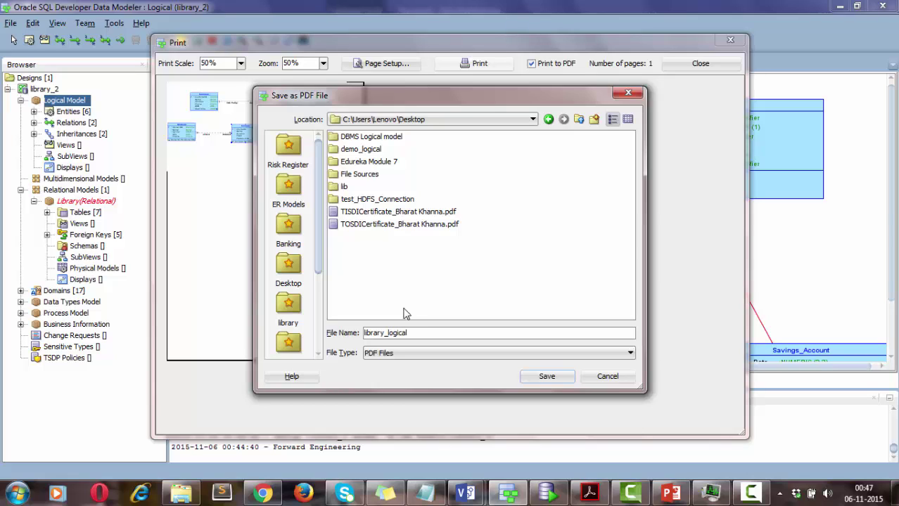
left_click(545, 376)
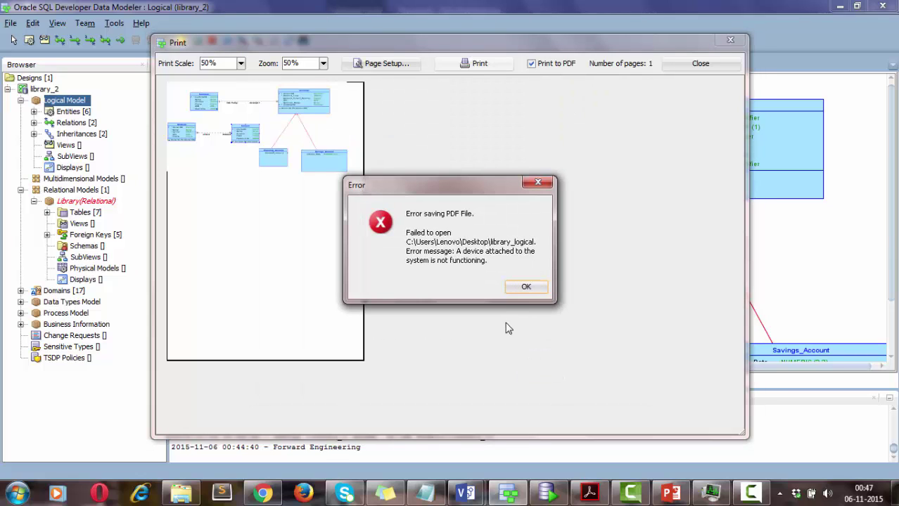
left_click(524, 289)
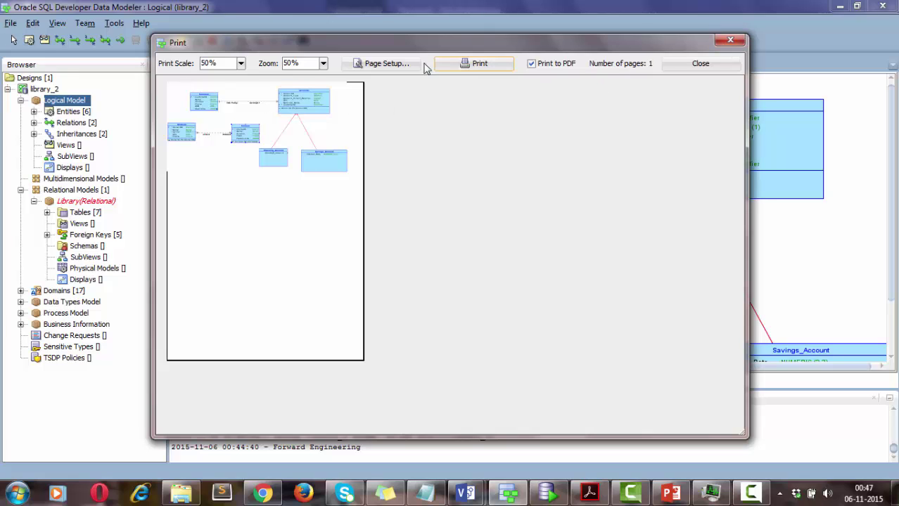
Step: Change the print service in the page setup to Adobe PDF
left_click(386, 63)
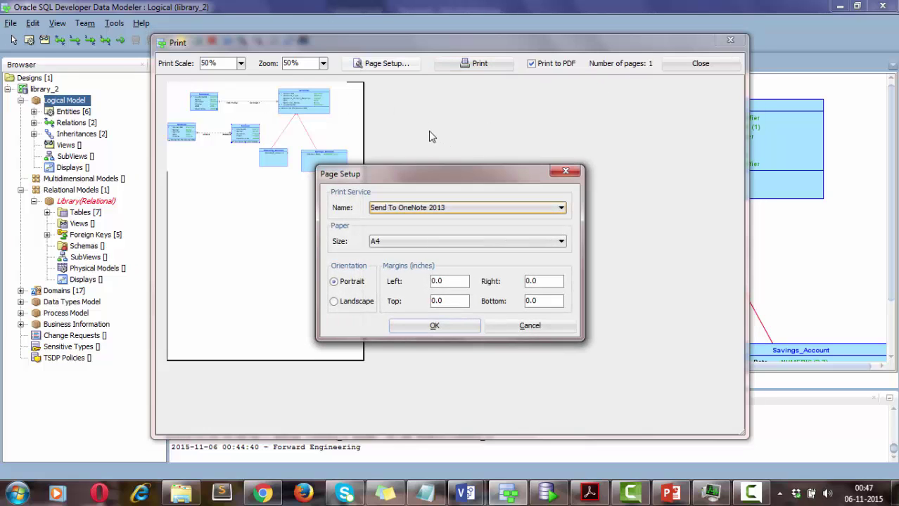
left_click(433, 326)
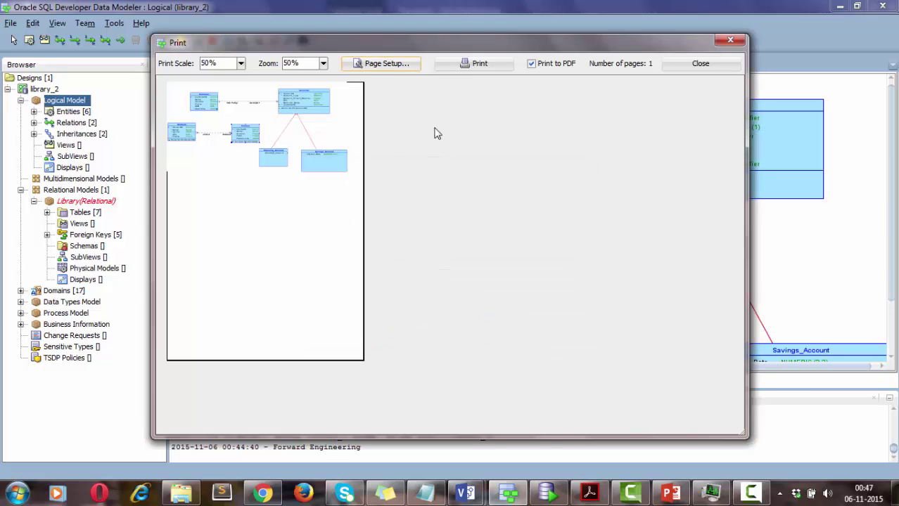
left_click(386, 63)
left_click(429, 208)
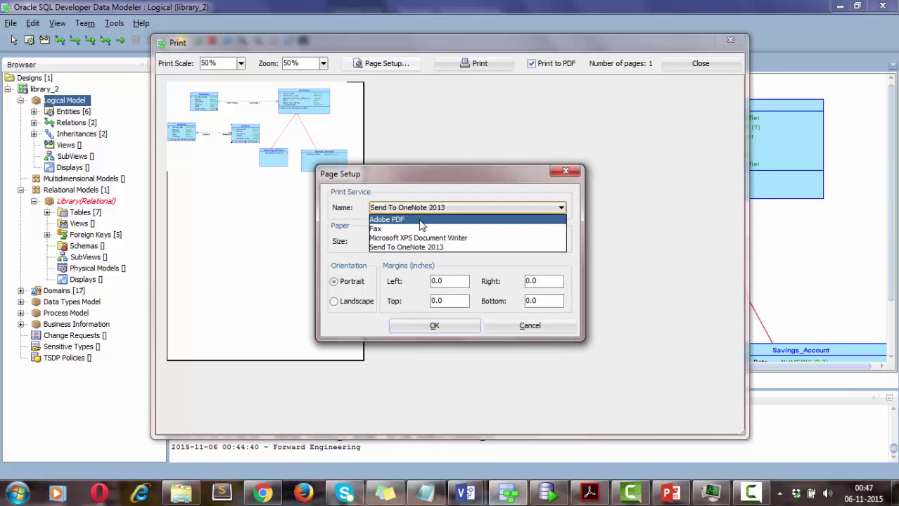
left_click(424, 220)
left_click(432, 327)
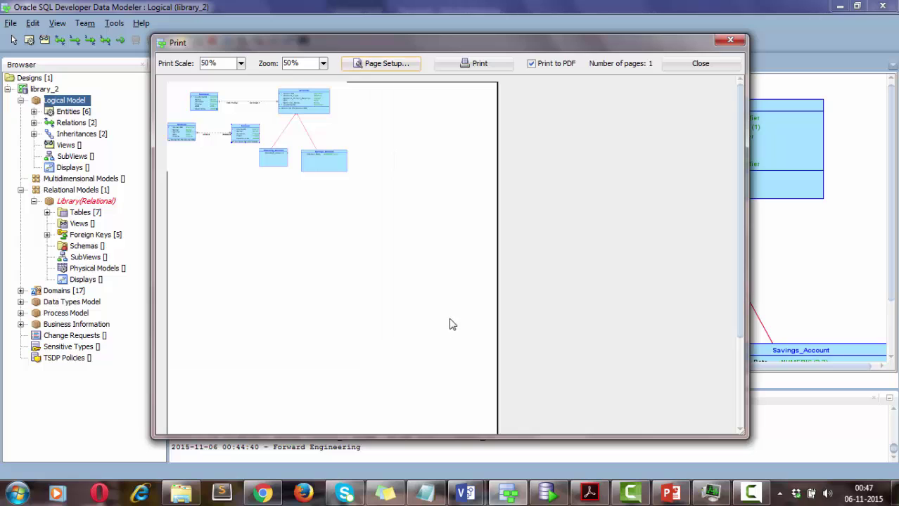
Step: Try to print the diagram to a PDF file named logical on the Desktop, and close the print preview
left_click(475, 67)
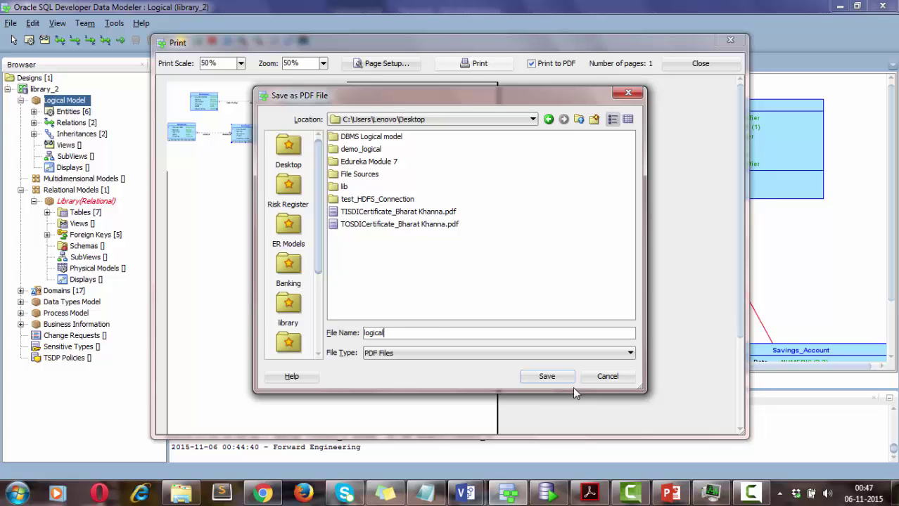
left_click(547, 376)
left_click(514, 287)
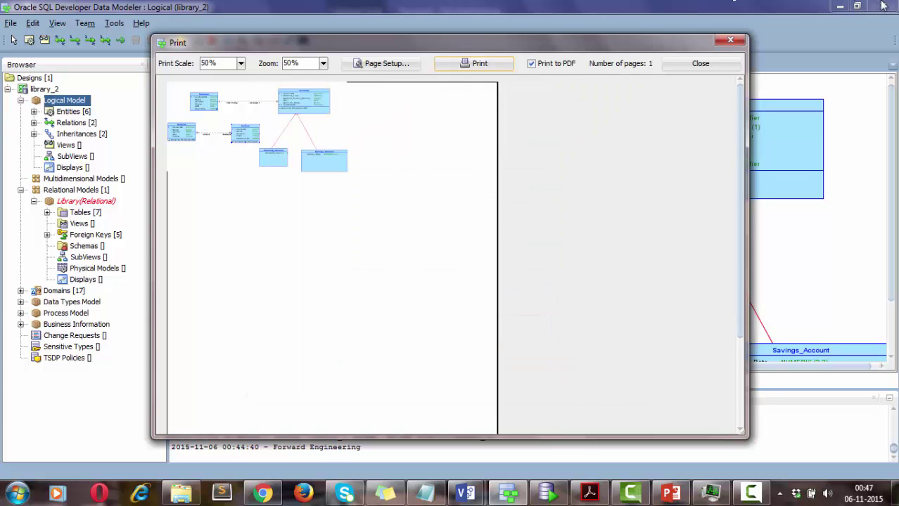
left_click(731, 43)
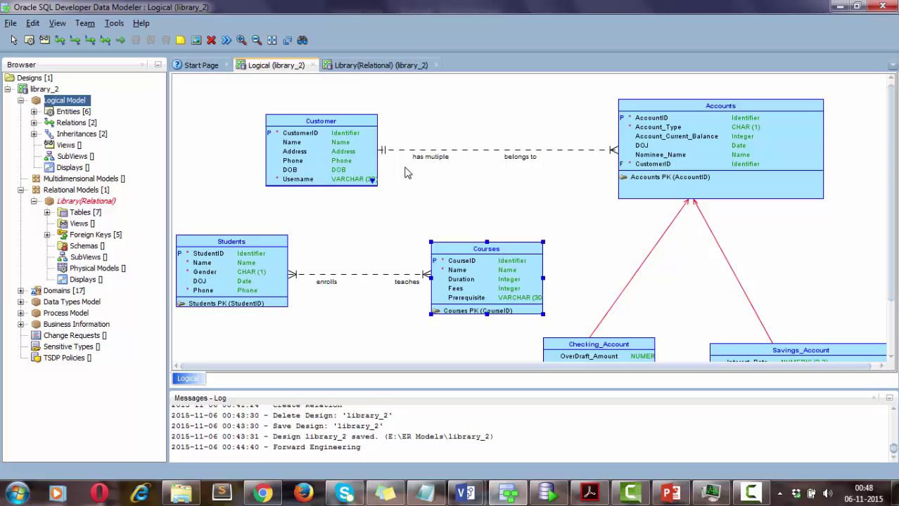
left_click(751, 493)
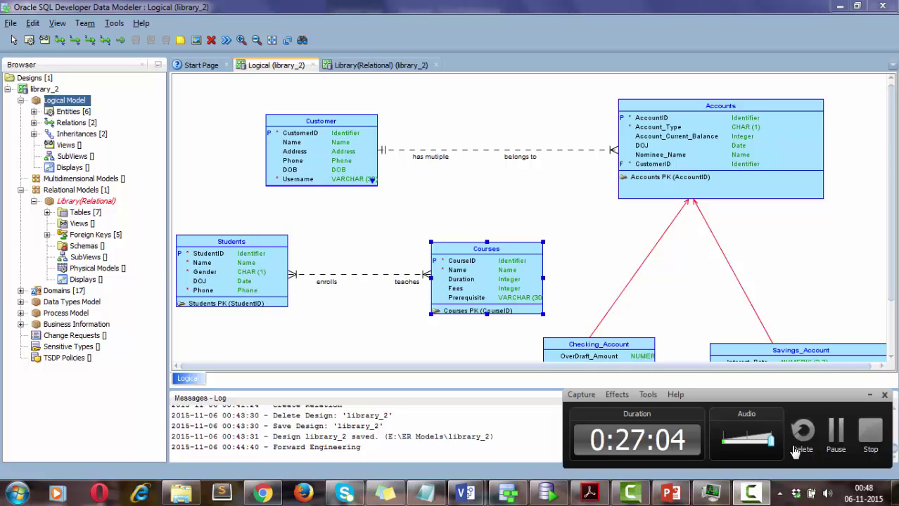